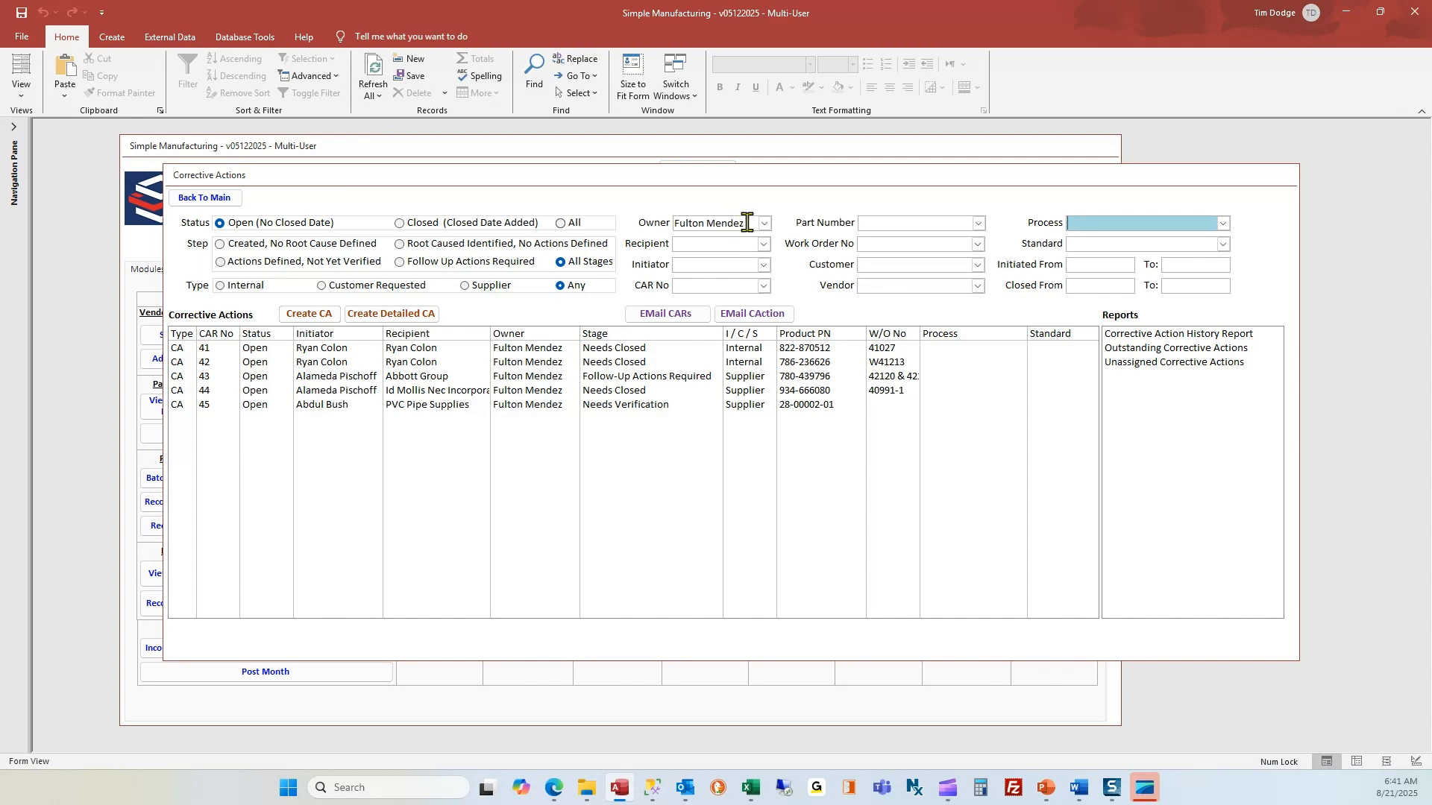
Clear the owner filter, try filtering the CAR list by recipient, then clear that filter.
left_click_drag(748, 223, 646, 217)
key("Delete")
left_click(684, 243)
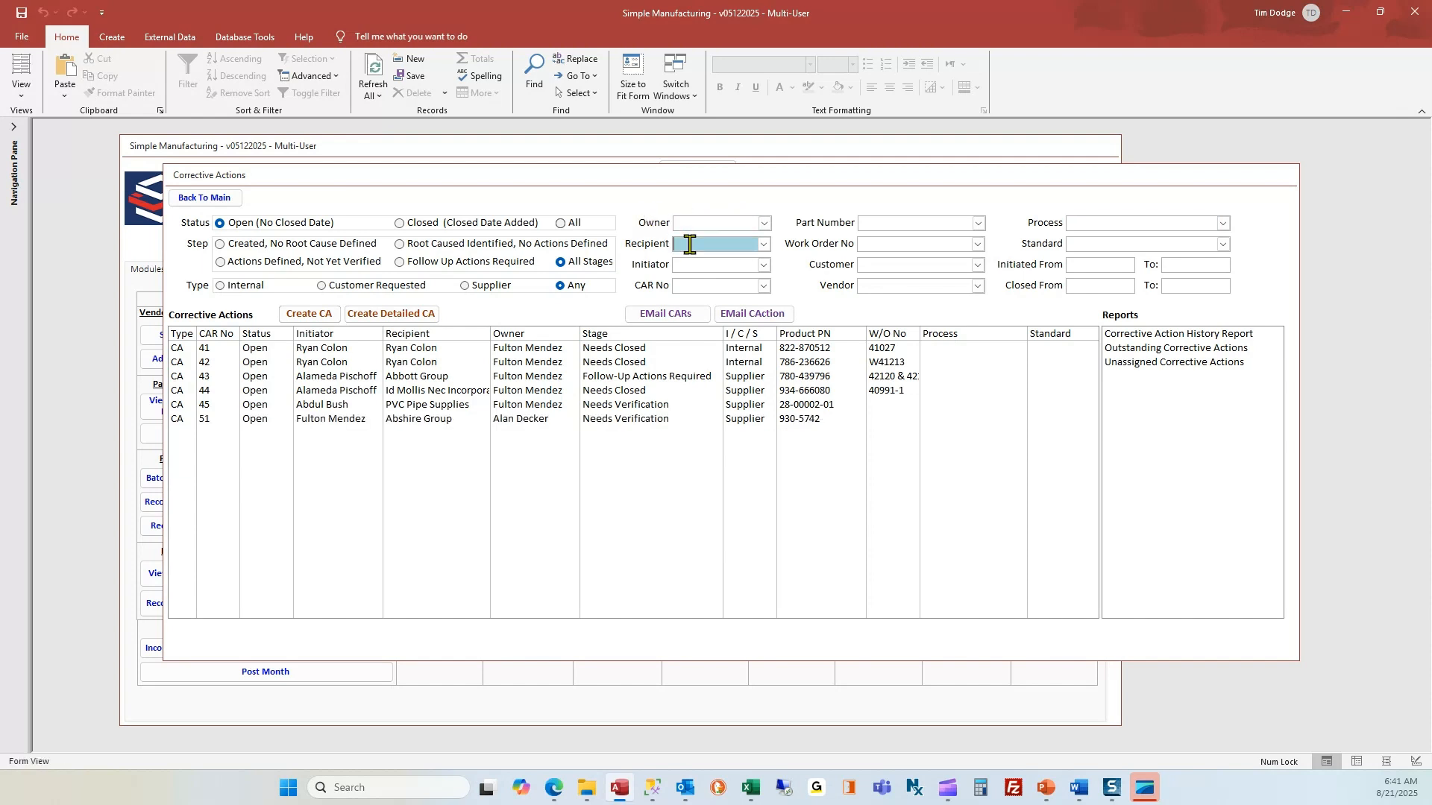
key("Return")
left_click_drag(722, 246, 672, 244)
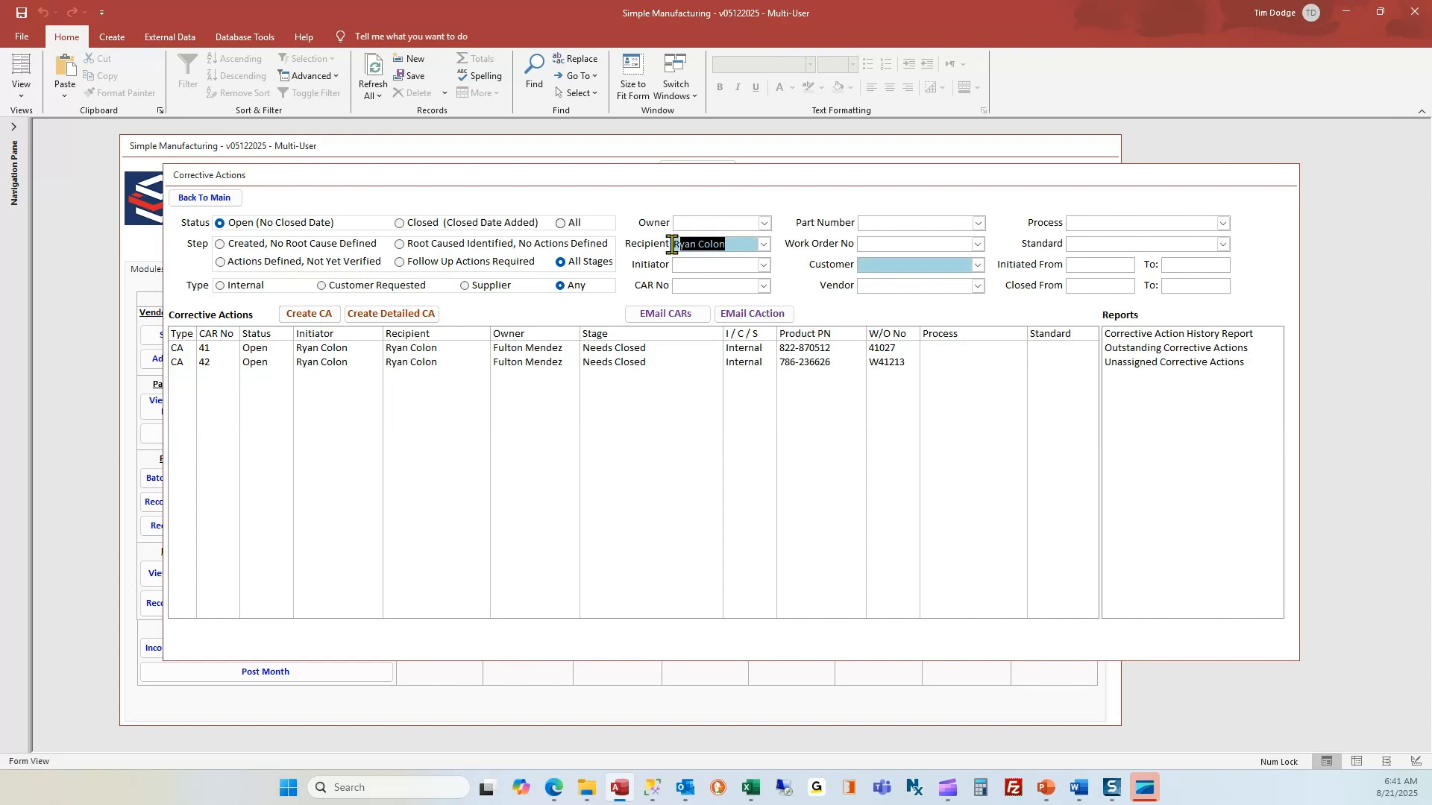
key("Delete")
Filter the list back to the owner's five open CARs and open CAR 45.
left_click(704, 224)
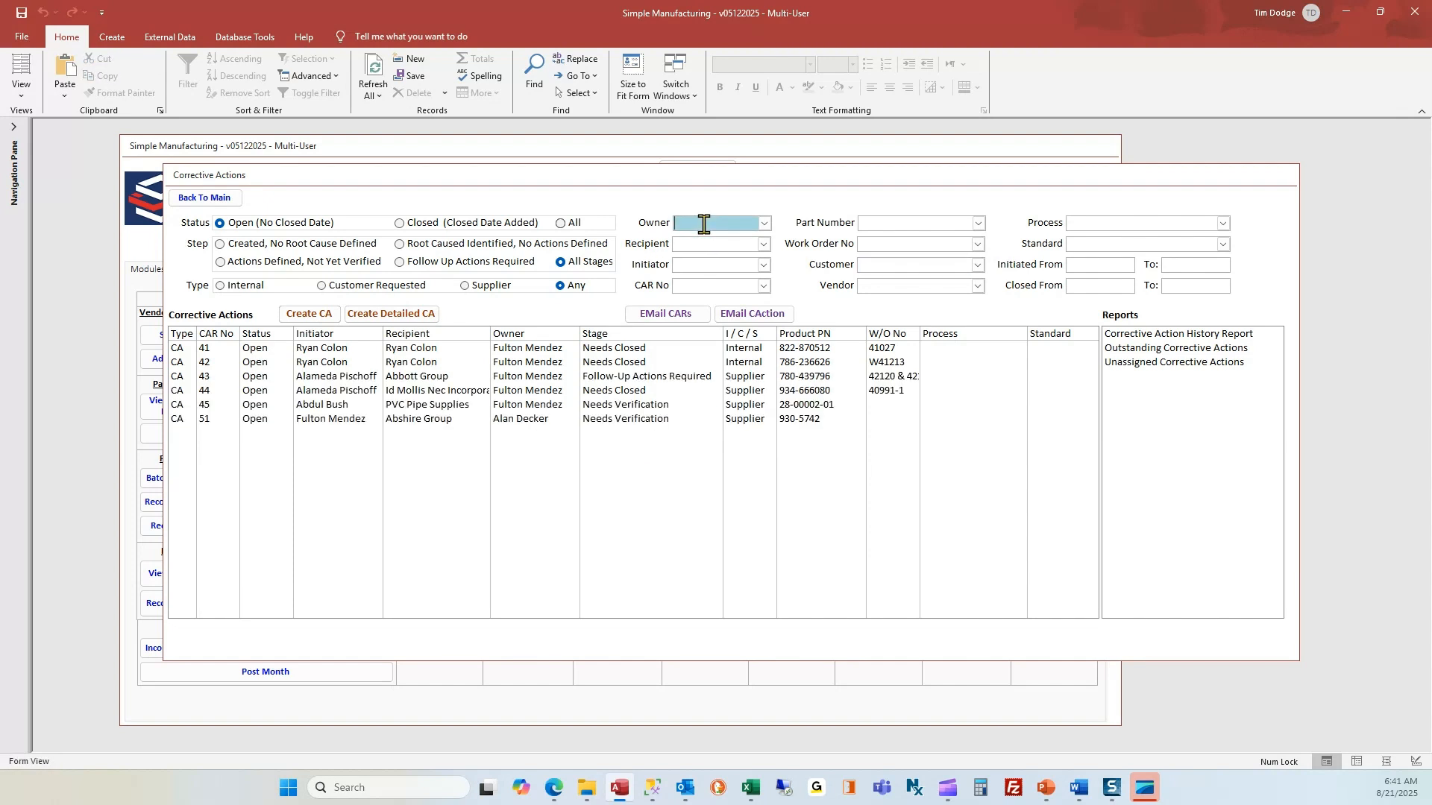
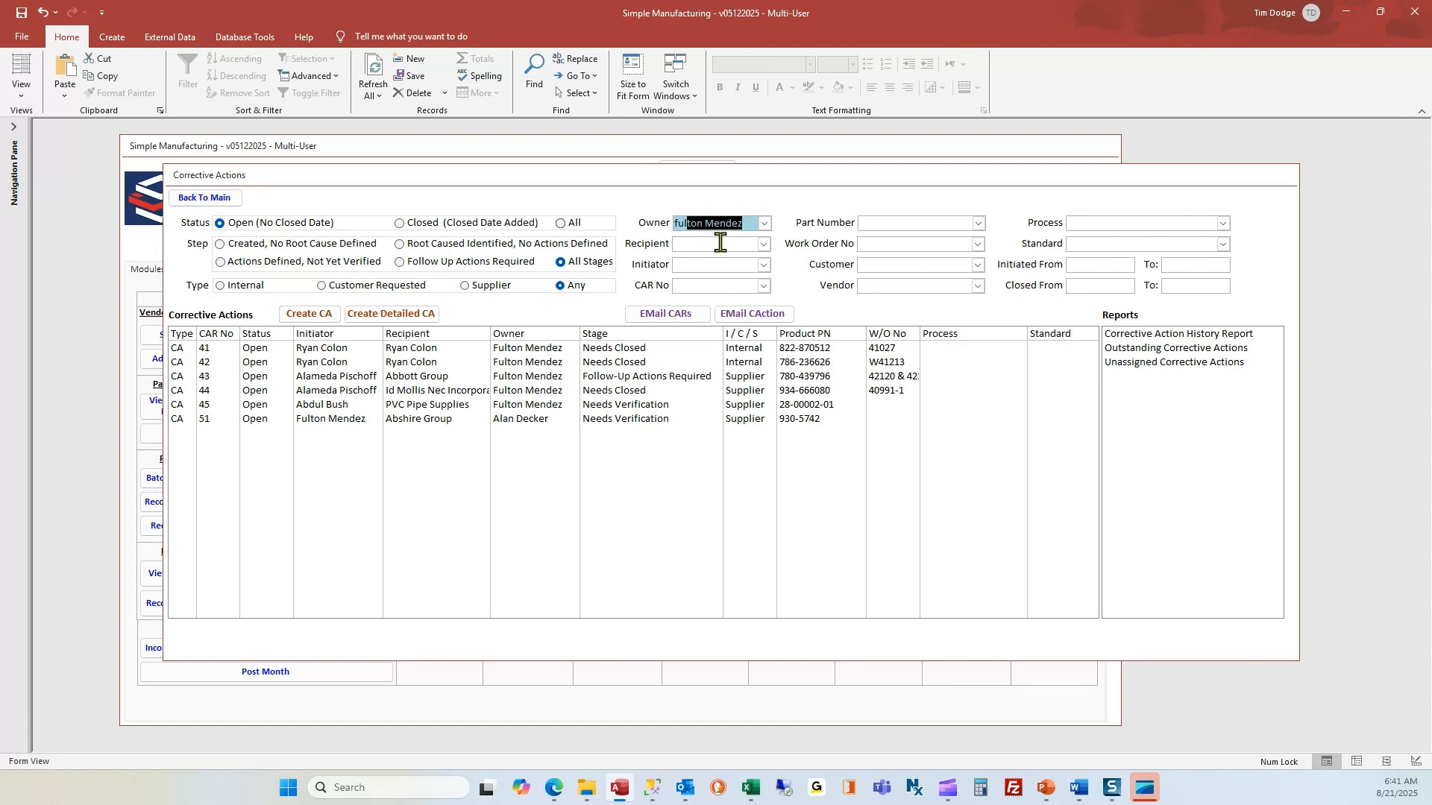
key("Return")
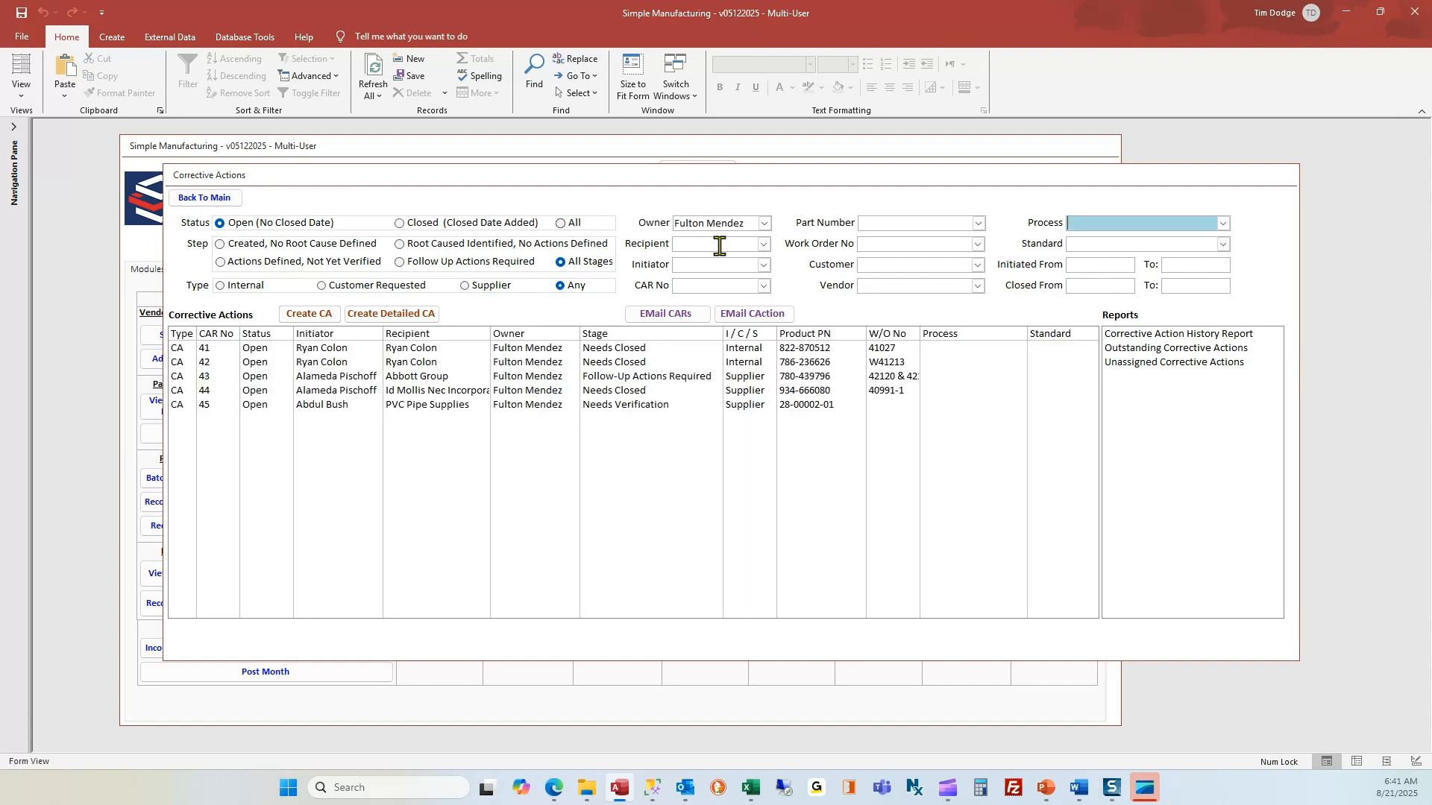
left_click(531, 407)
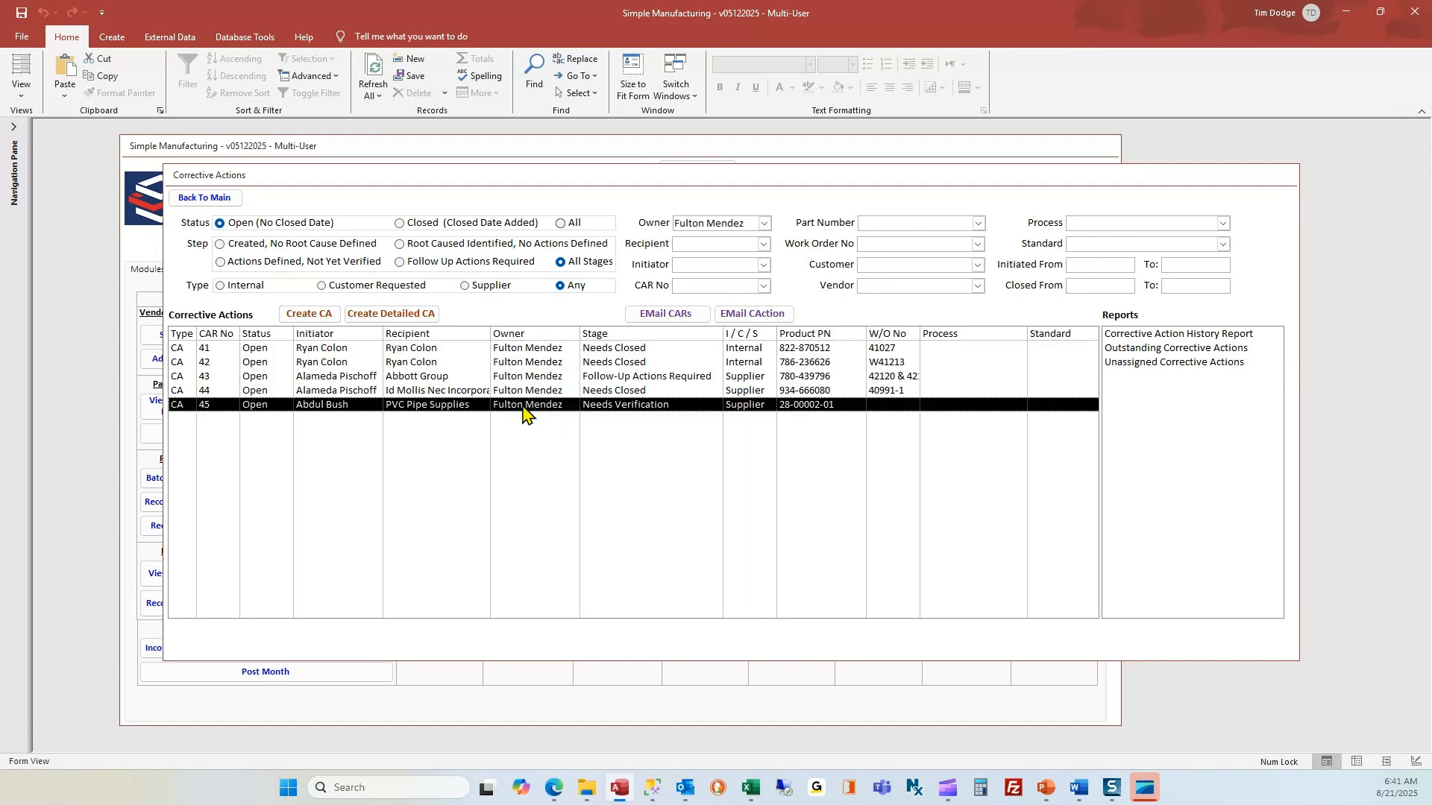
double_click(524, 410)
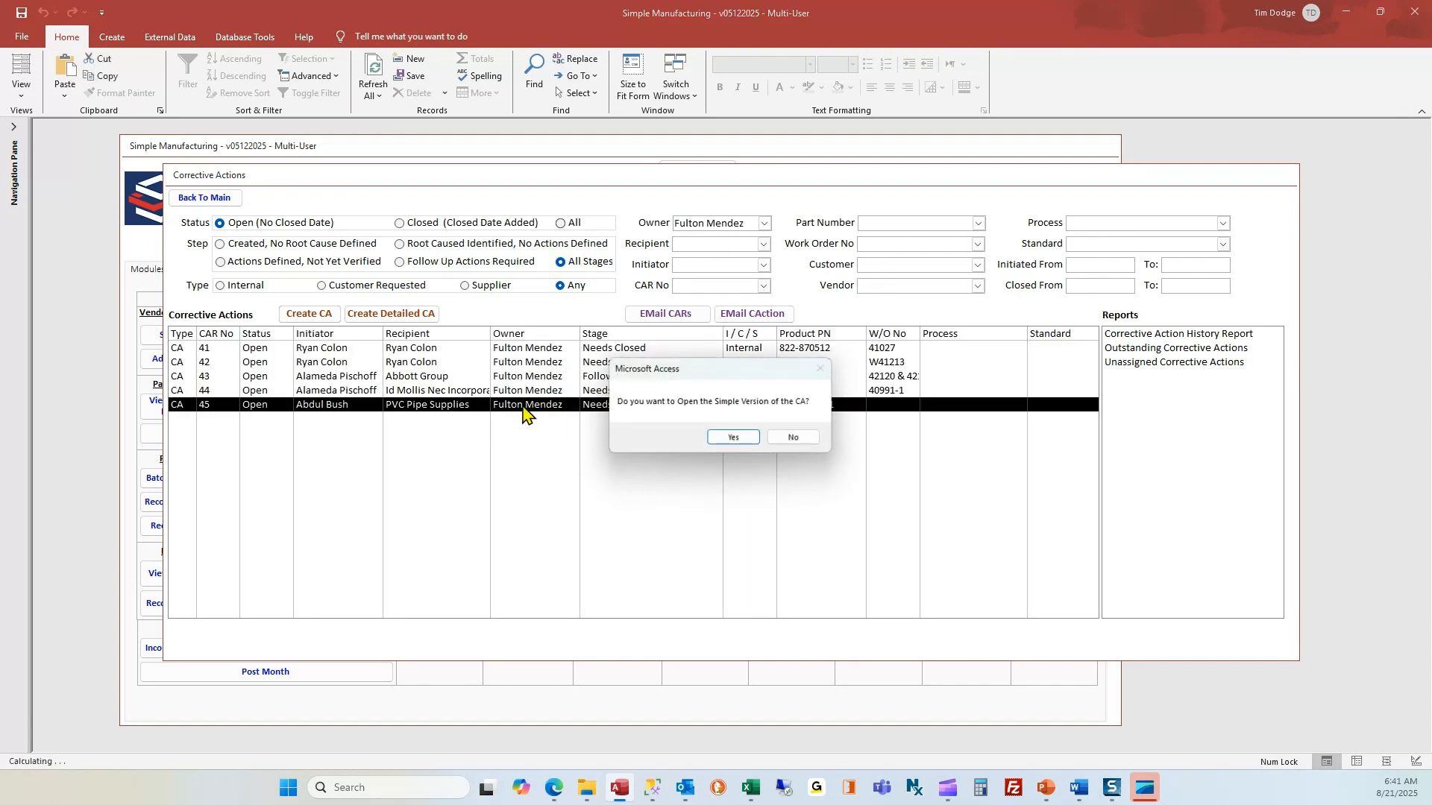
Open the simple version of the corrective action and select part of its problem description.
left_click(735, 440)
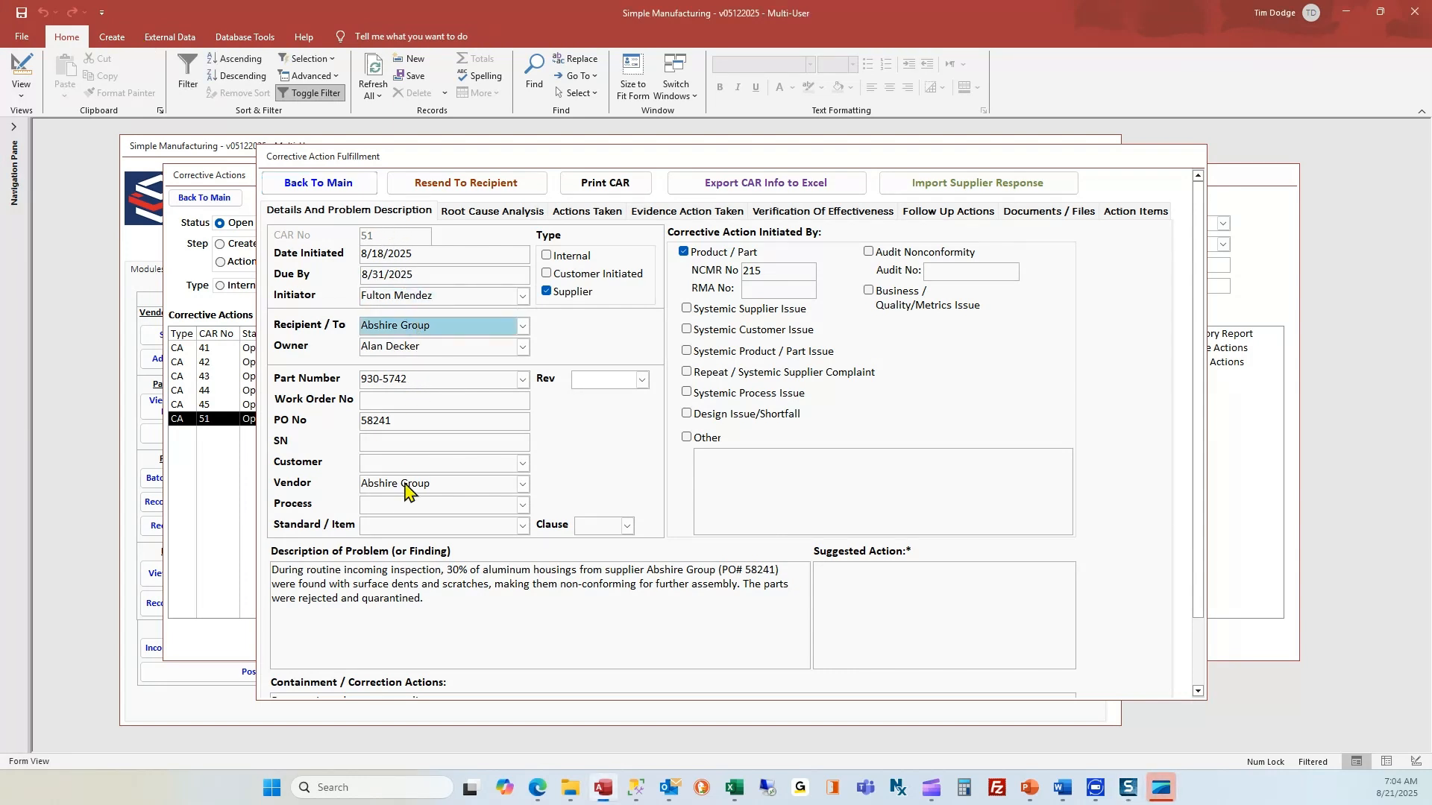
left_click(399, 580)
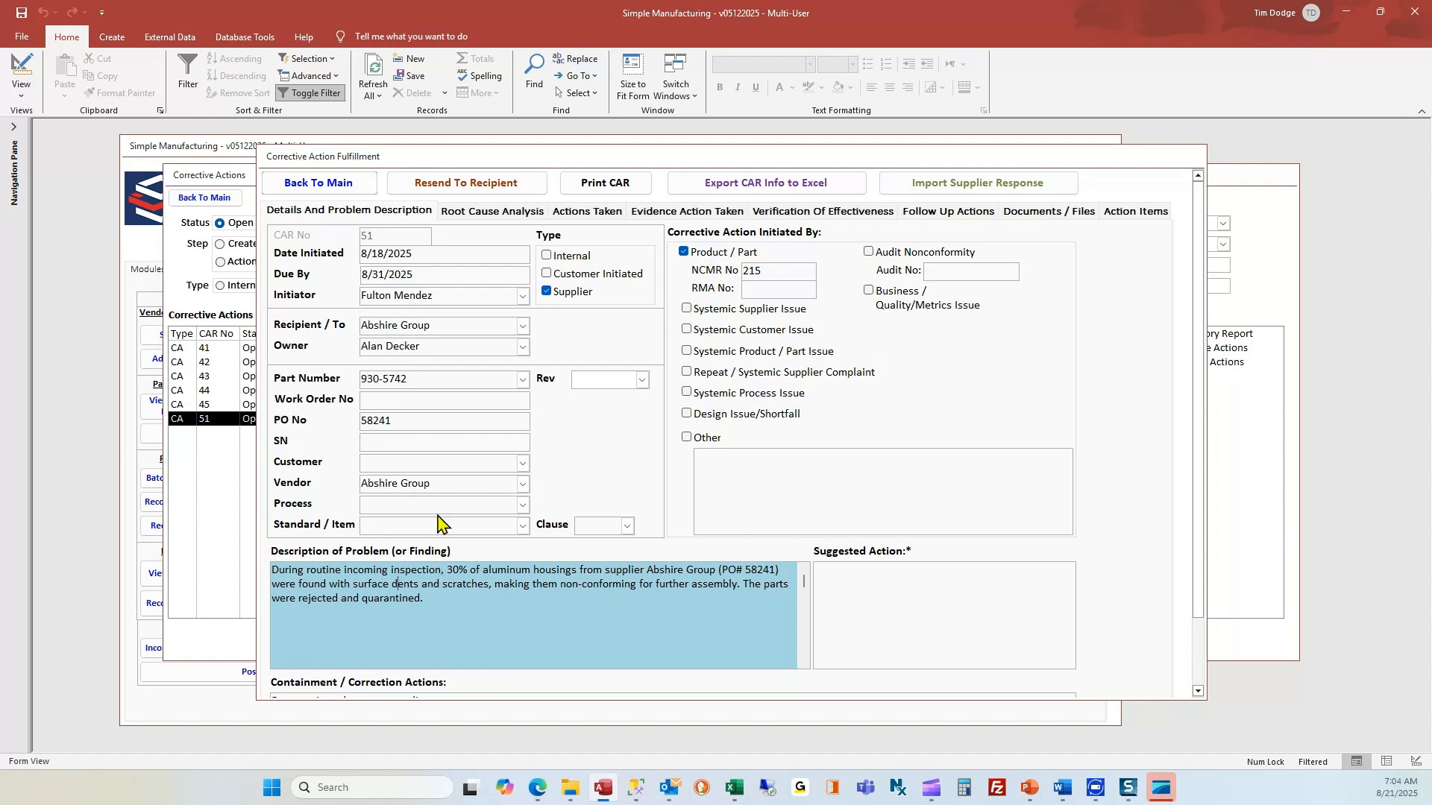
left_click_drag(439, 604, 345, 584)
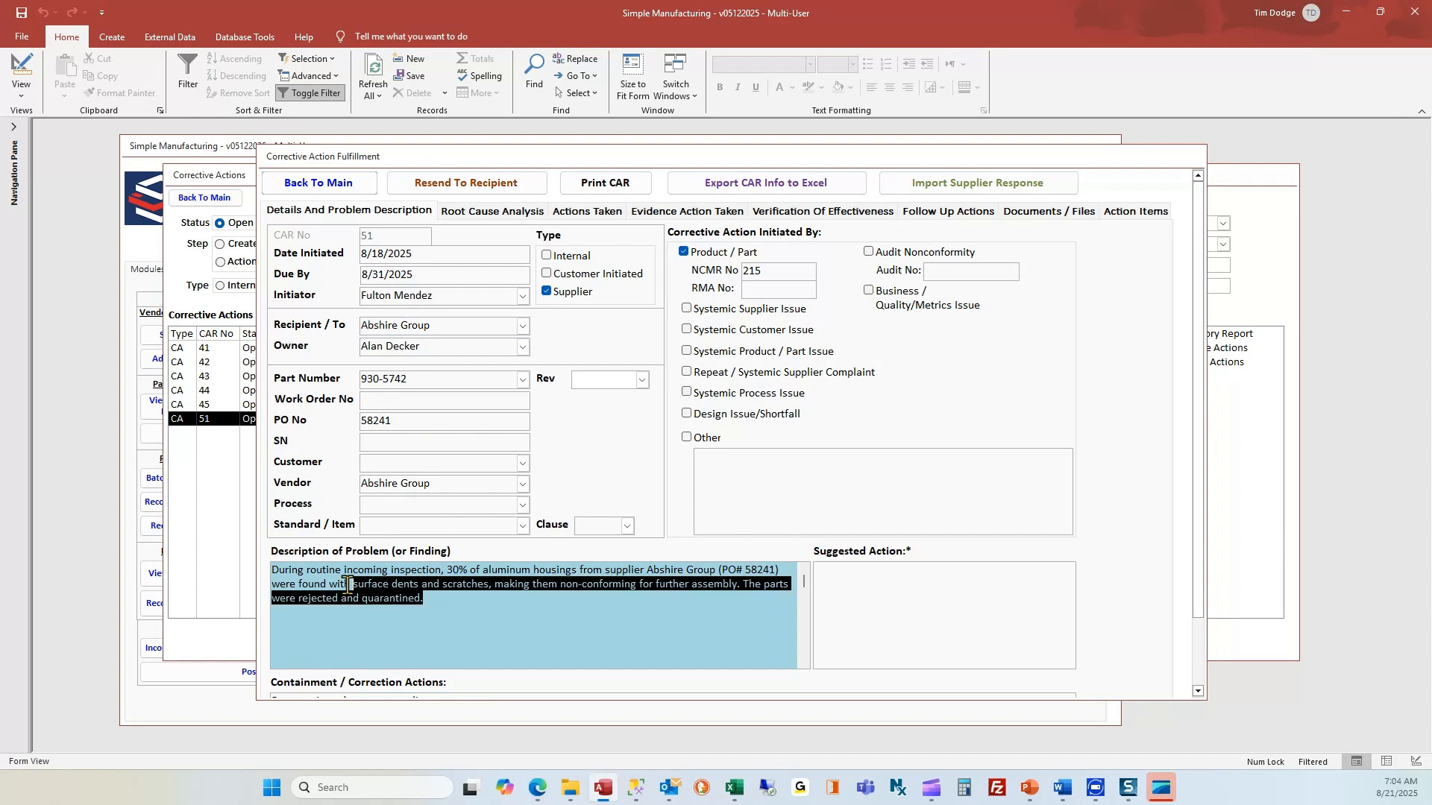
Review root cause, actions taken, evidence, verification and closure fields, ending on Documents / Files.
left_click(513, 216)
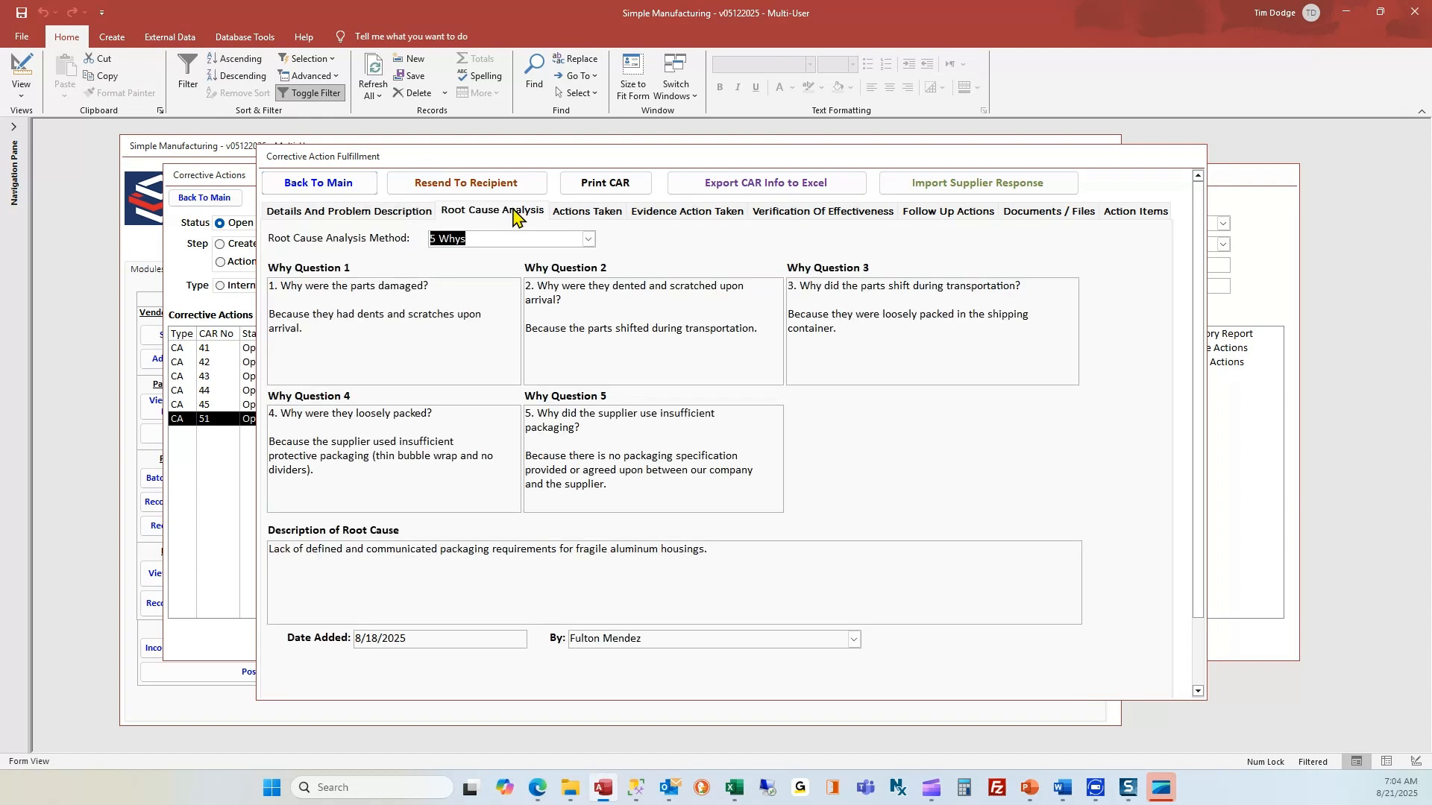
left_click(601, 217)
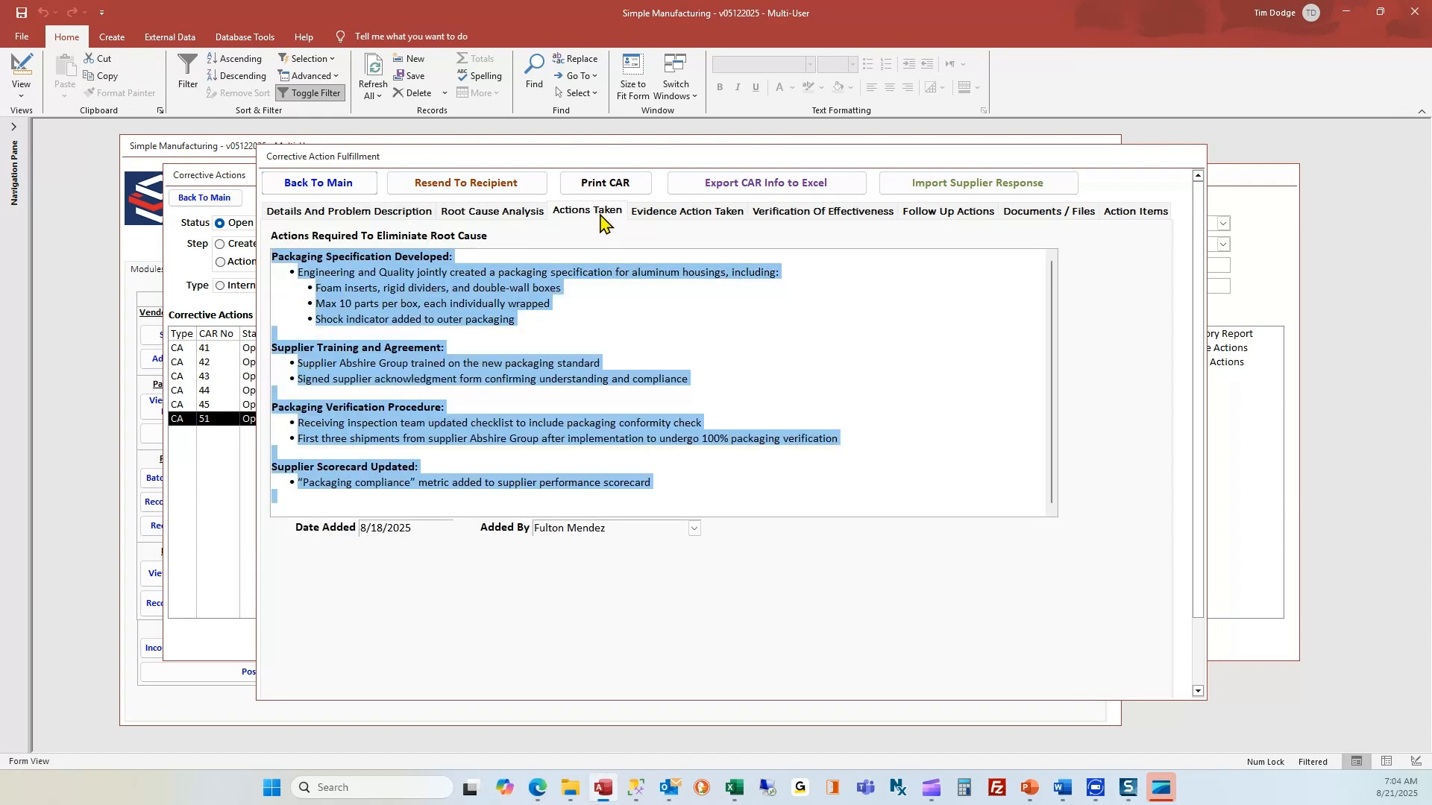
left_click(629, 328)
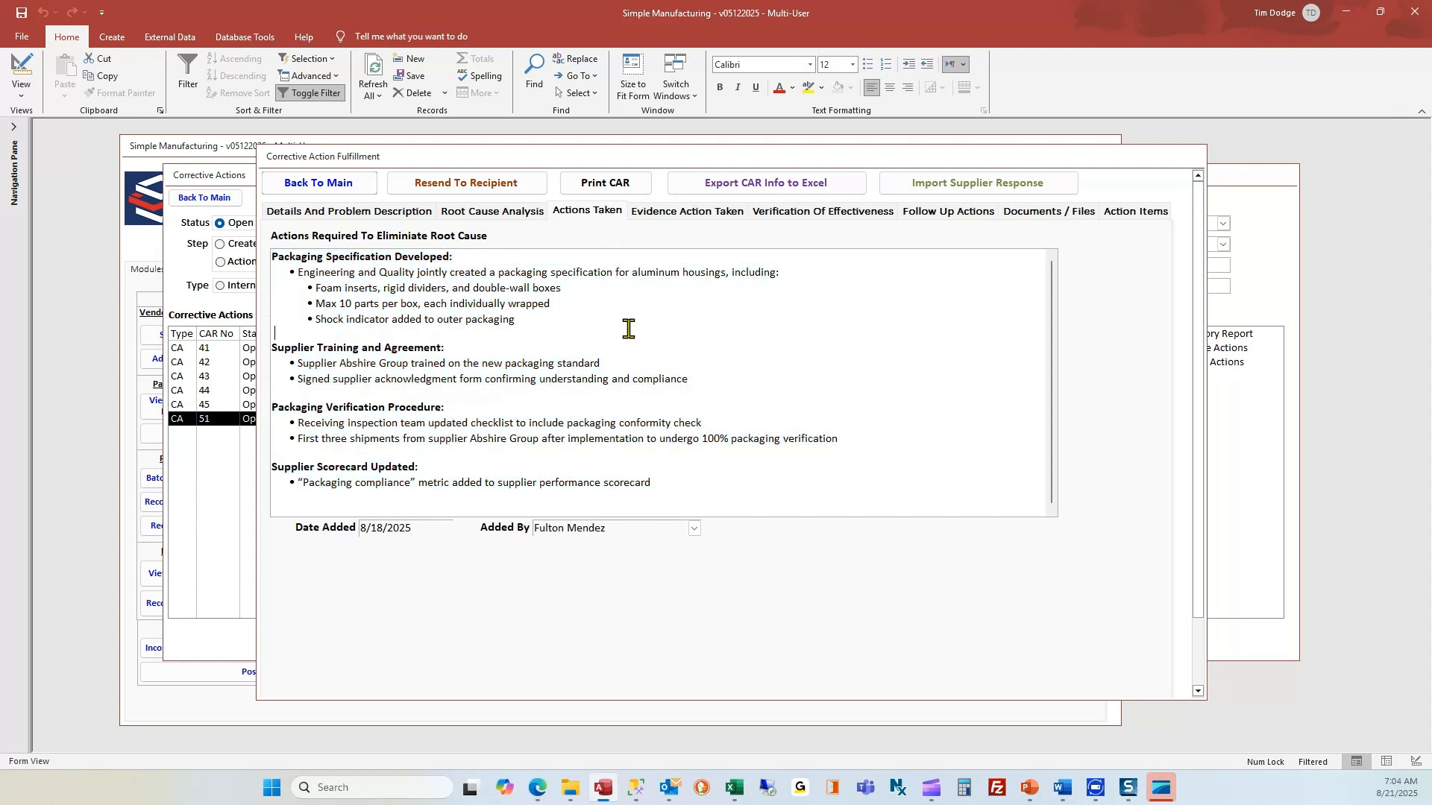
left_click(674, 212)
left_click(699, 328)
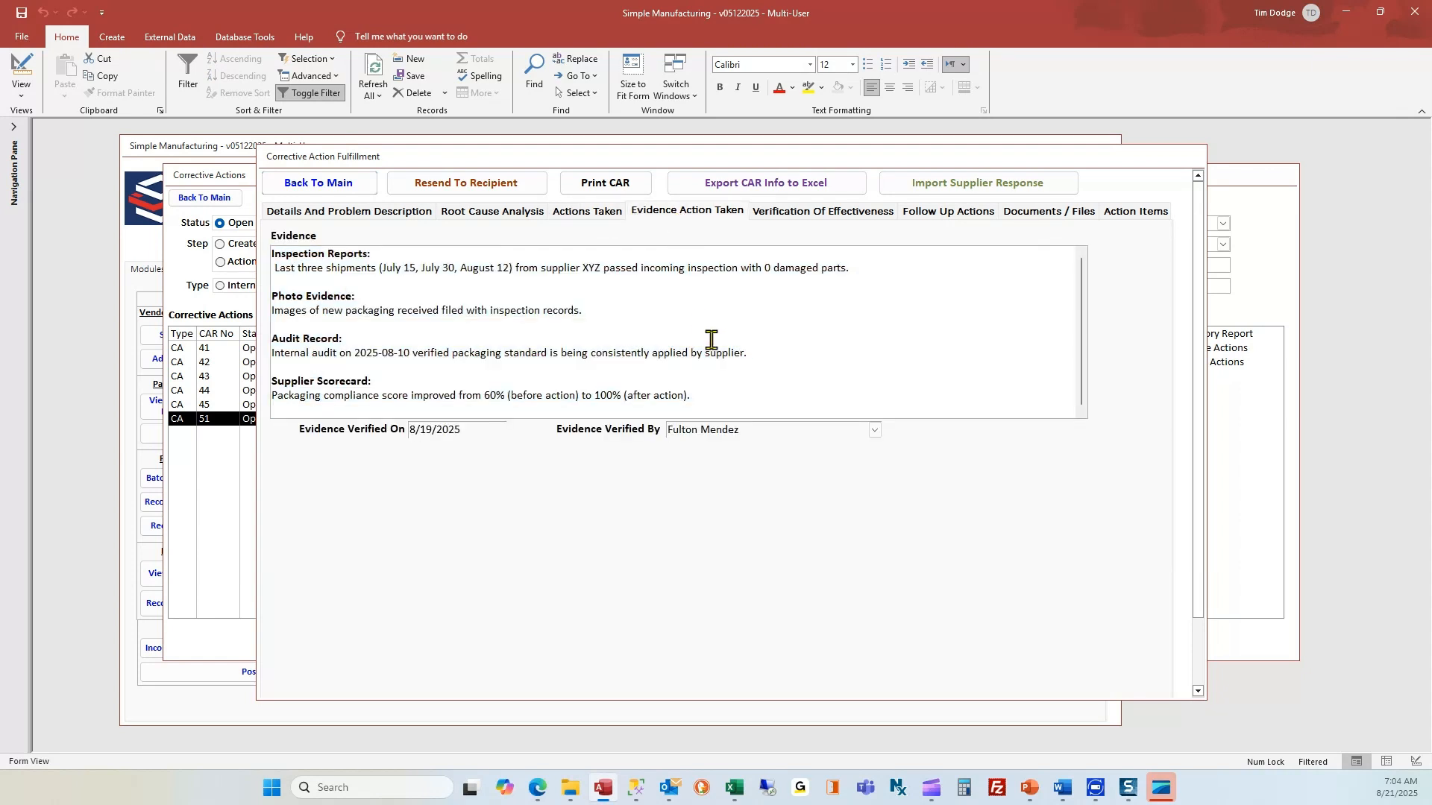
left_click(823, 214)
left_click(795, 347)
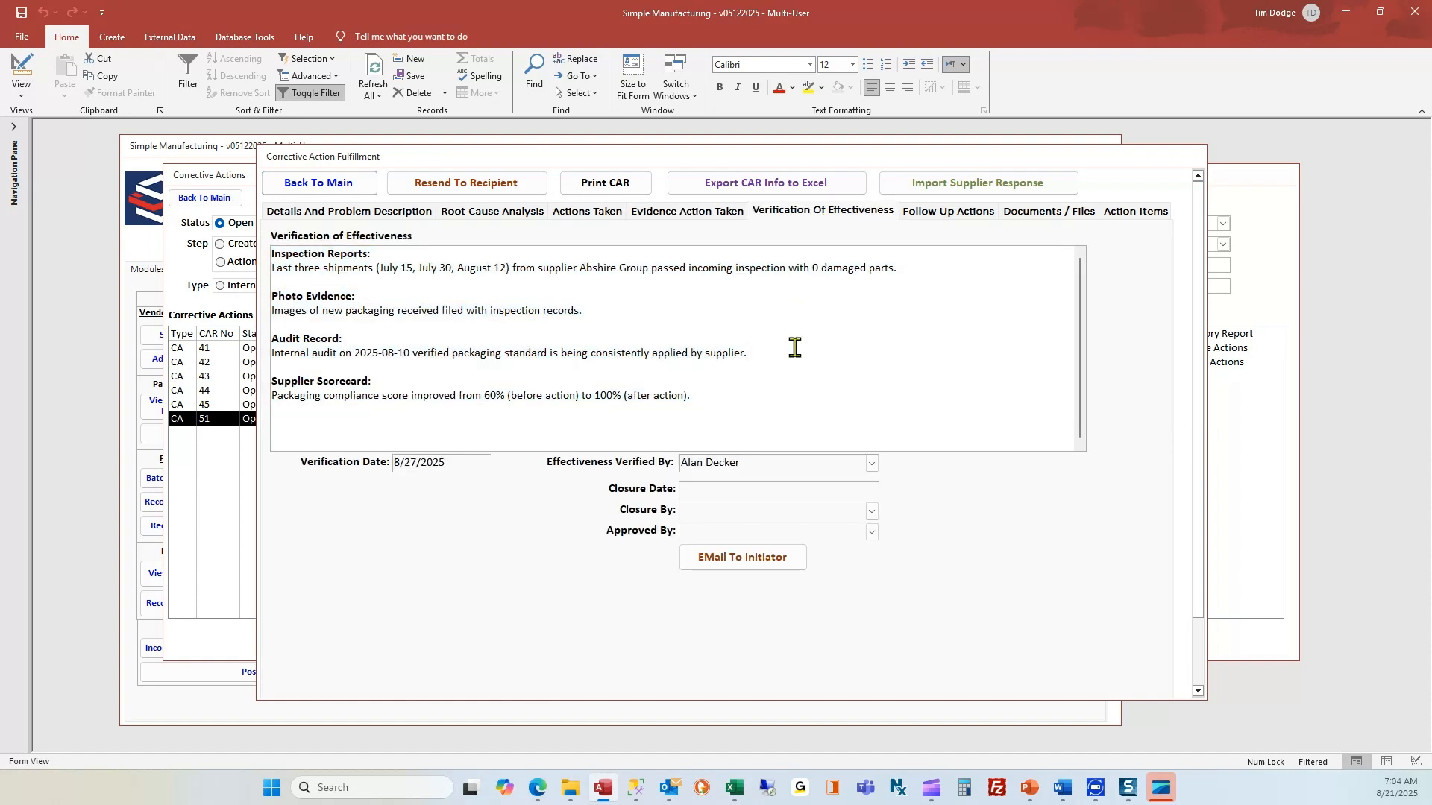
left_click(709, 490)
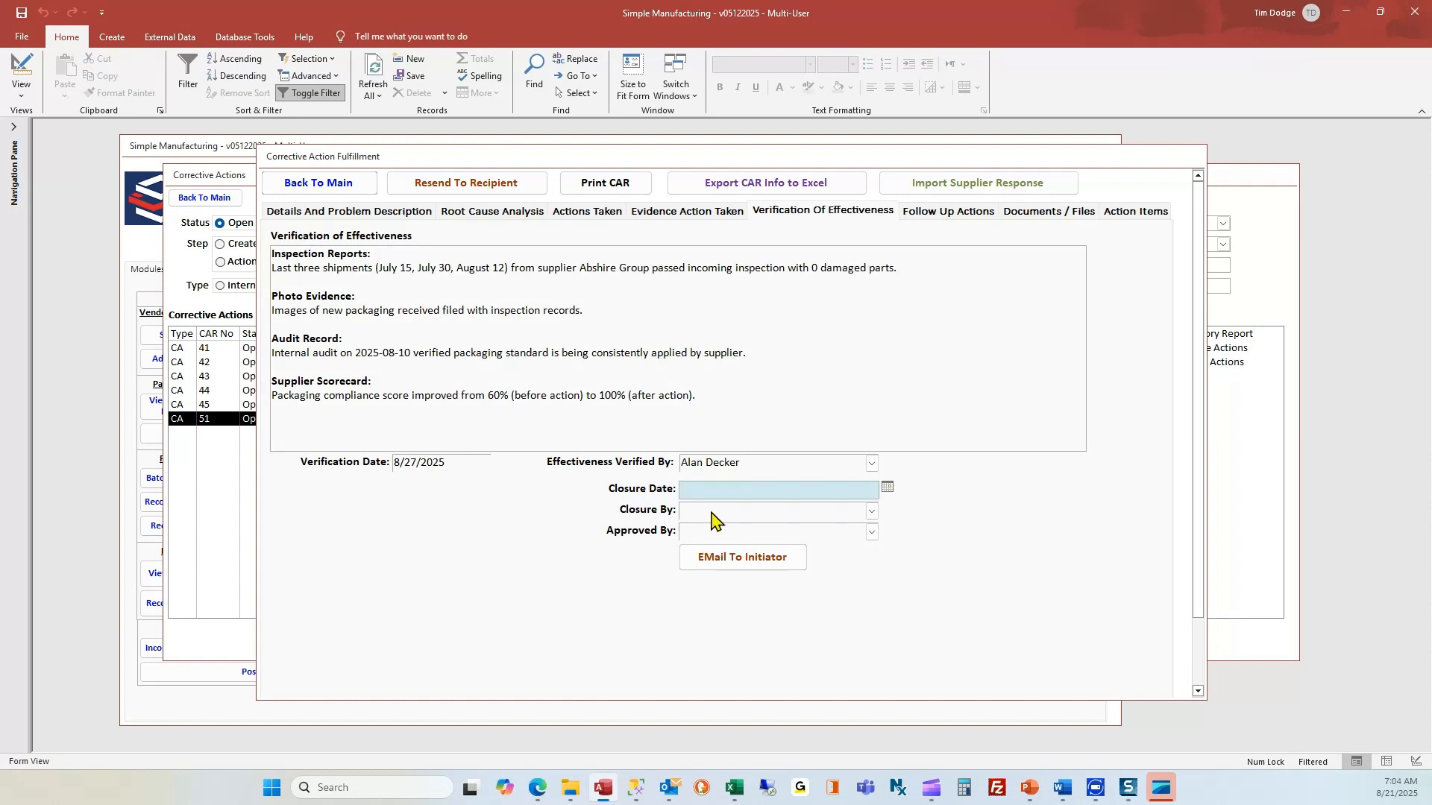
left_click(712, 511)
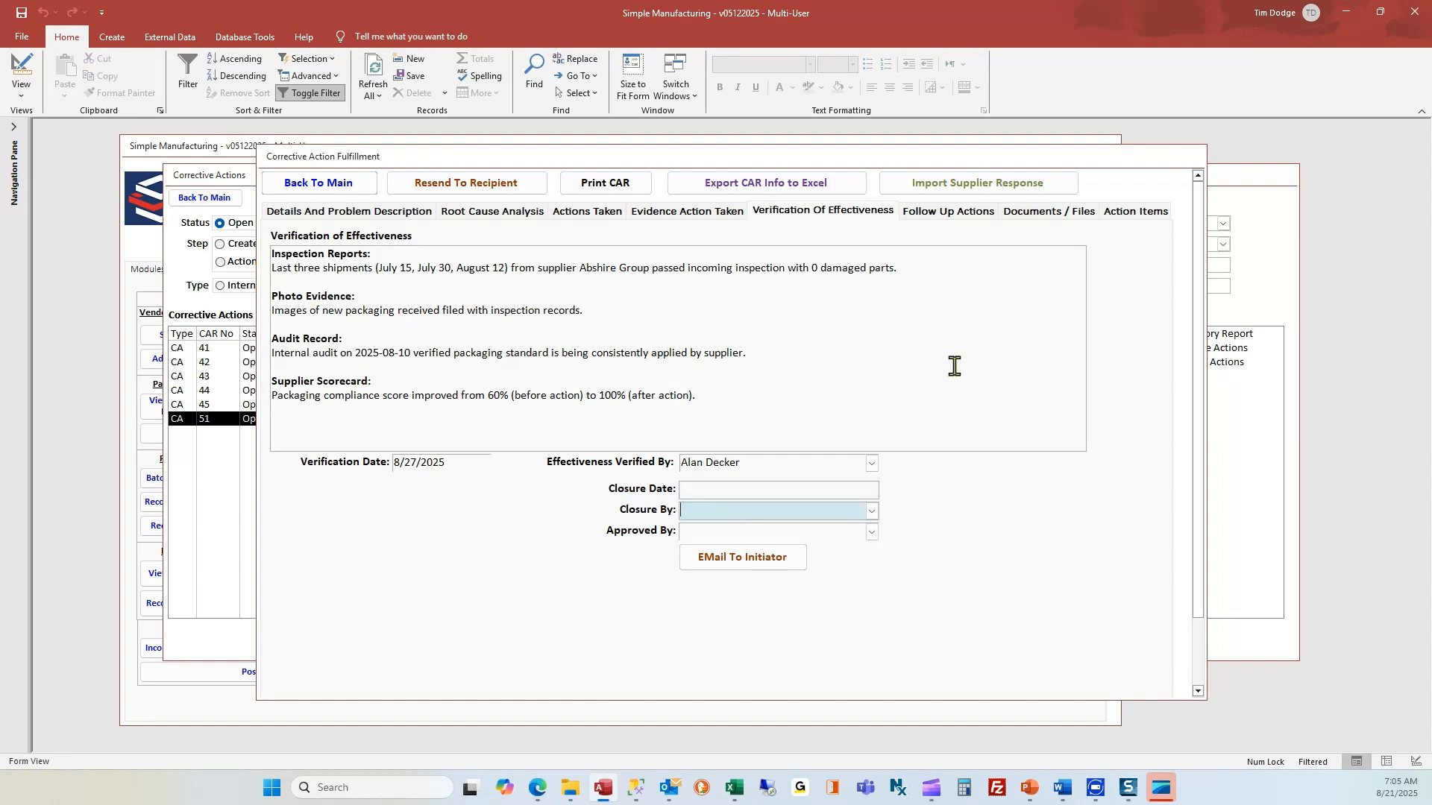
left_click(1046, 214)
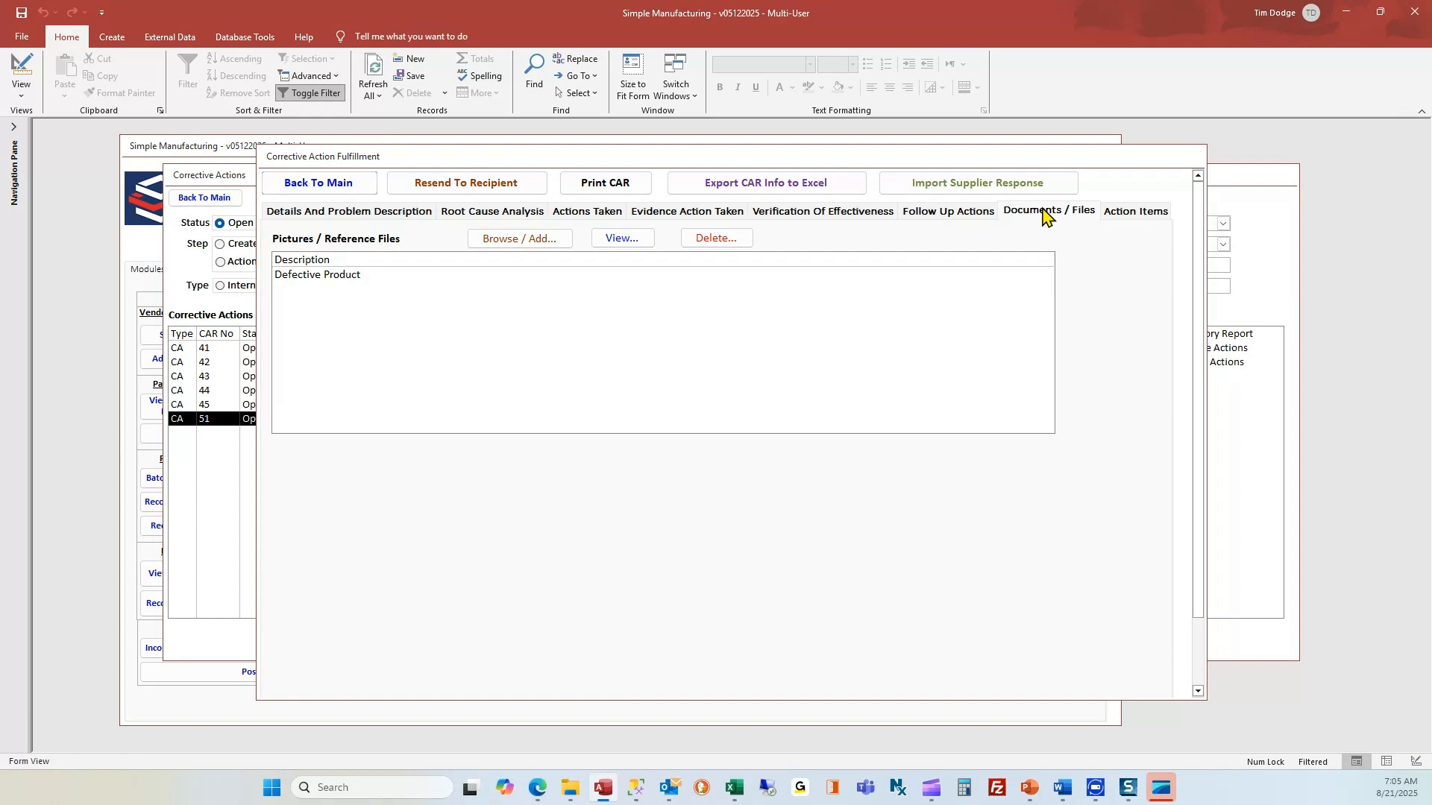
Select the Defective Product file, review CAR 51's two action items, and resend it by e-mail.
left_click(313, 281)
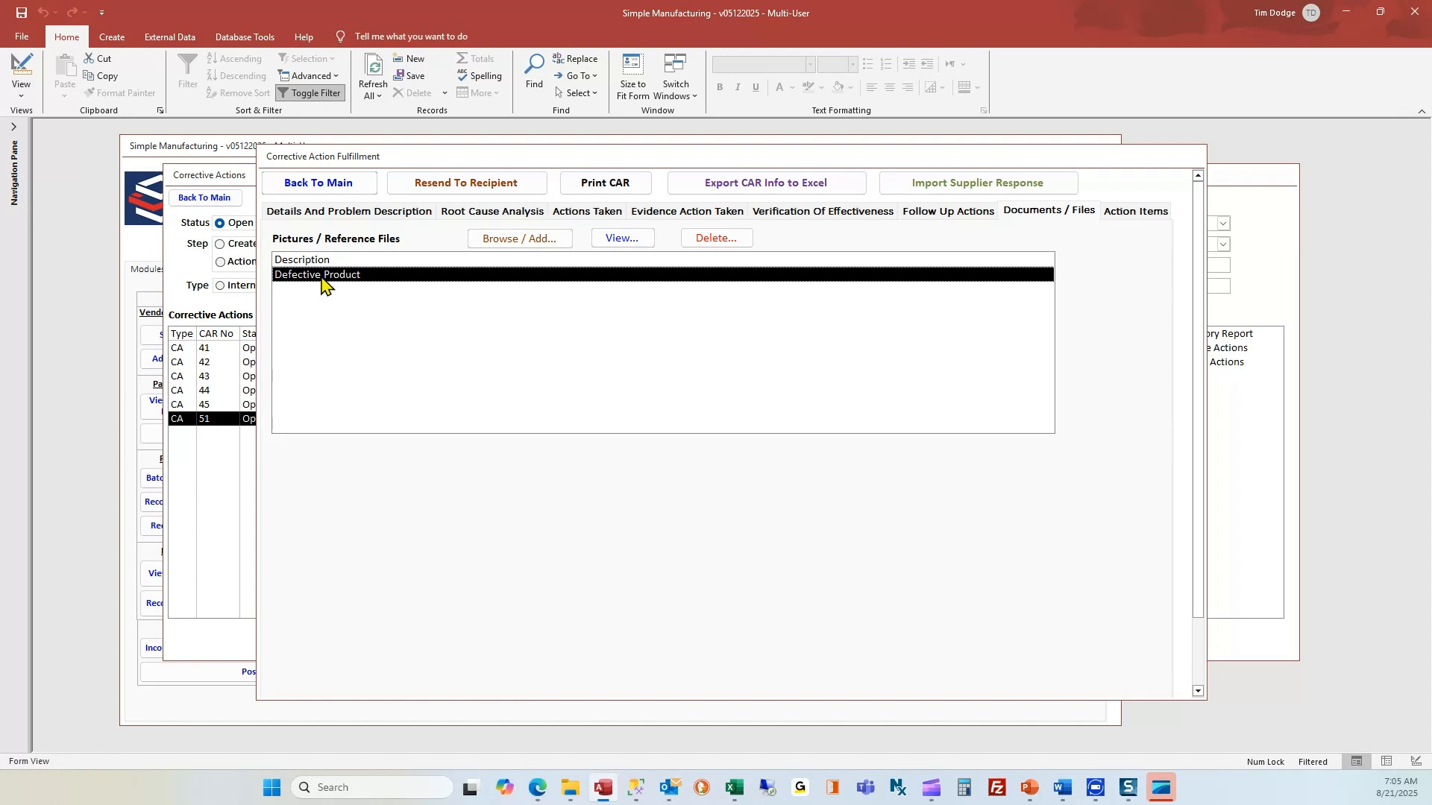
left_click(1136, 215)
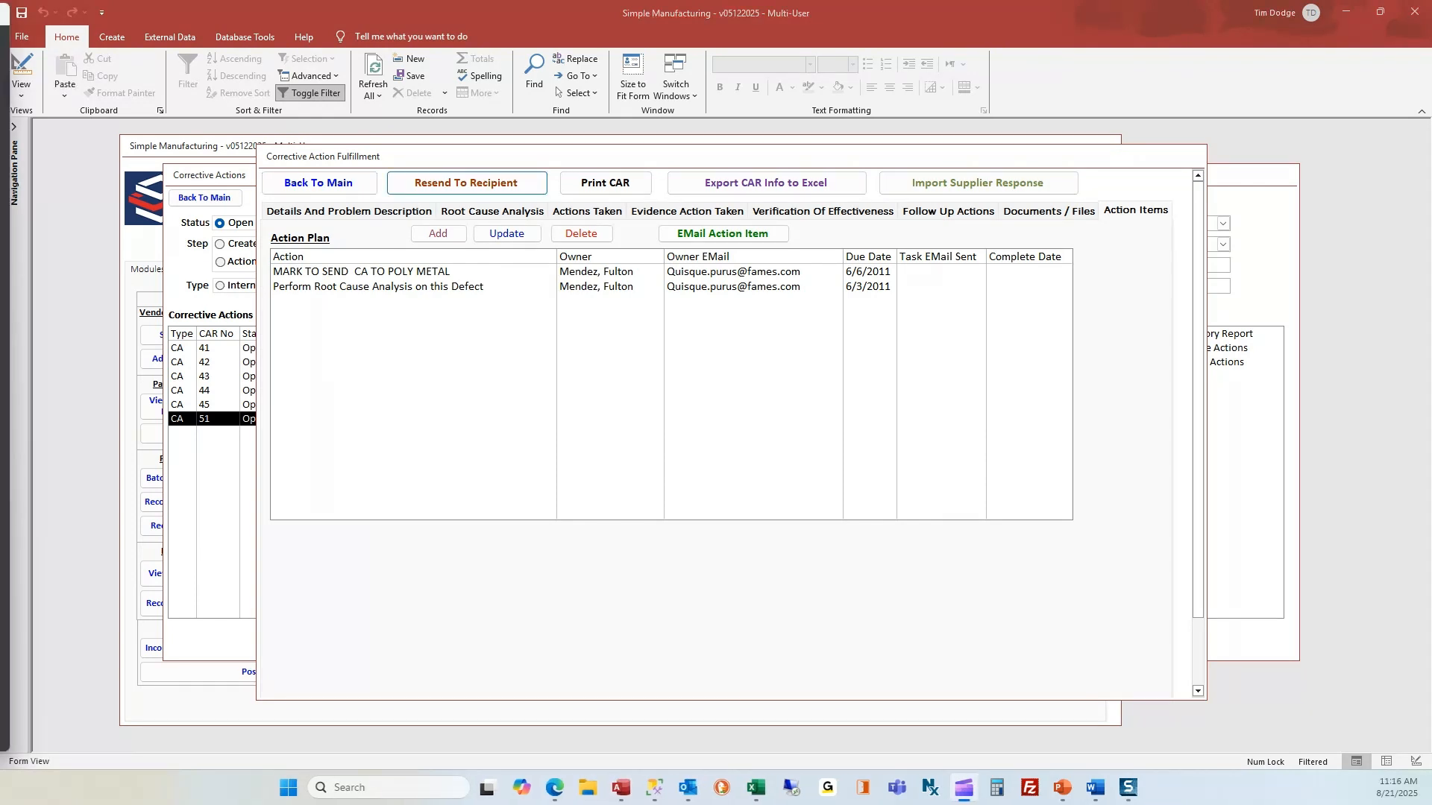
left_click(481, 188)
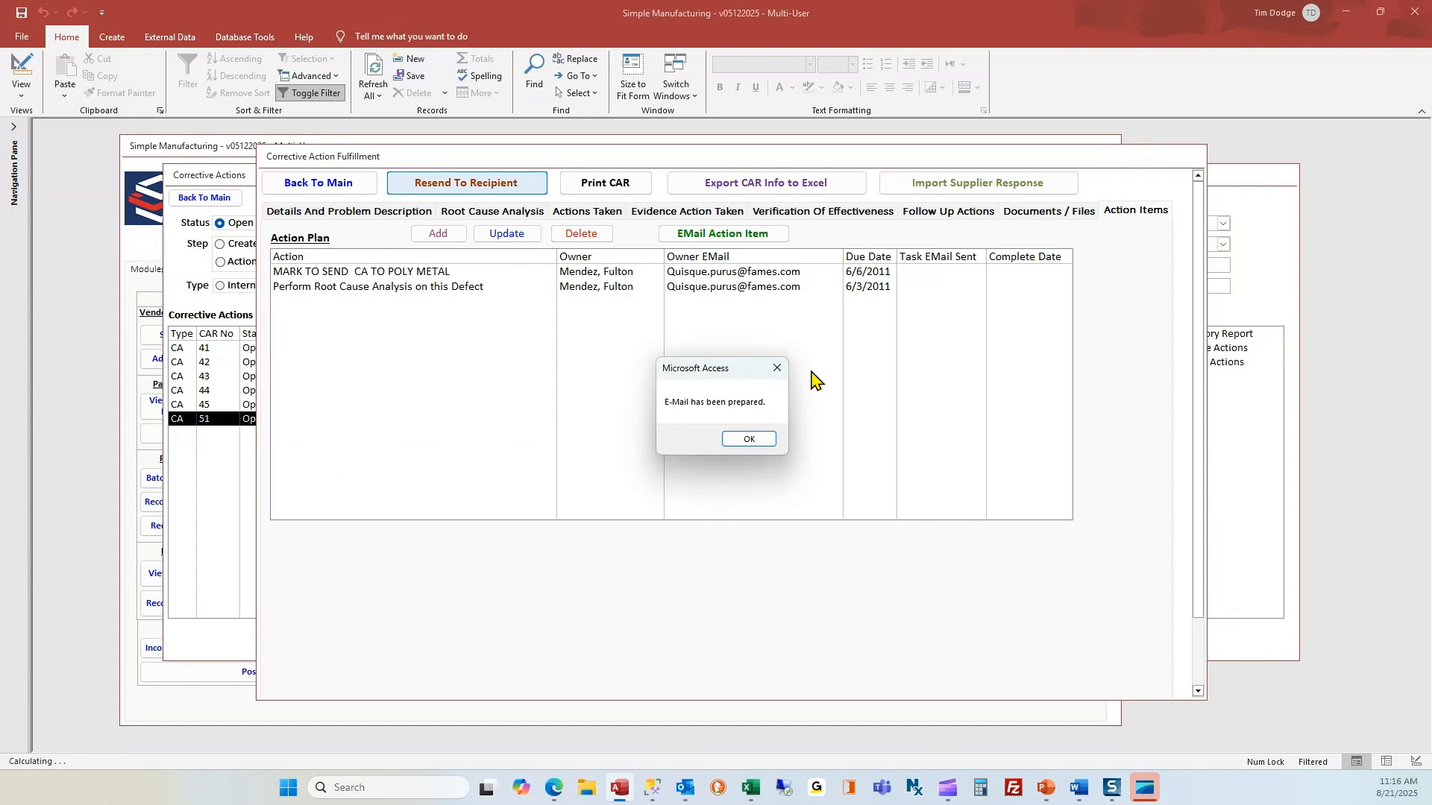
Preview the CAR_51.pdf attachment in the Outlook draft, then minimize the viewer.
left_click(752, 440)
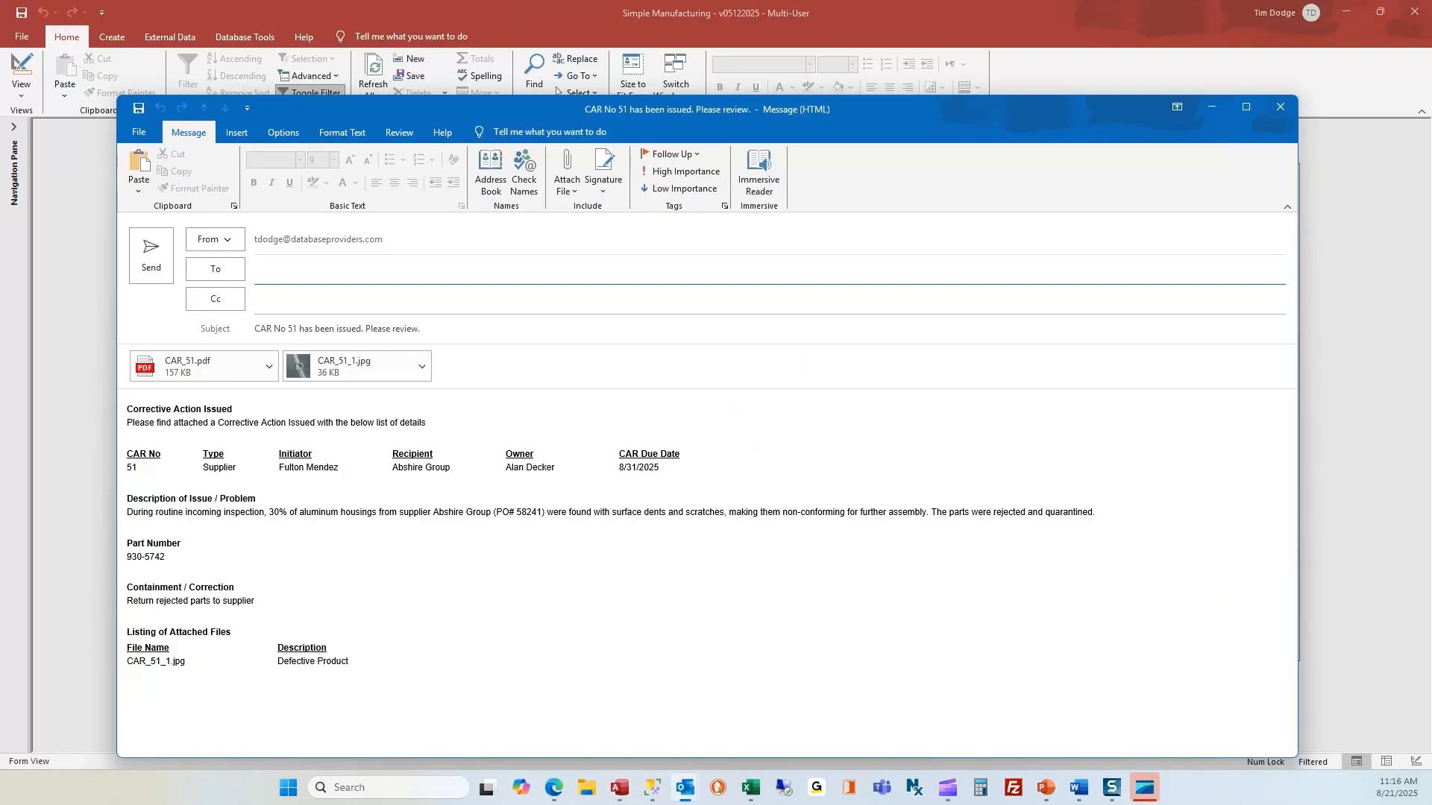
double_click(188, 374)
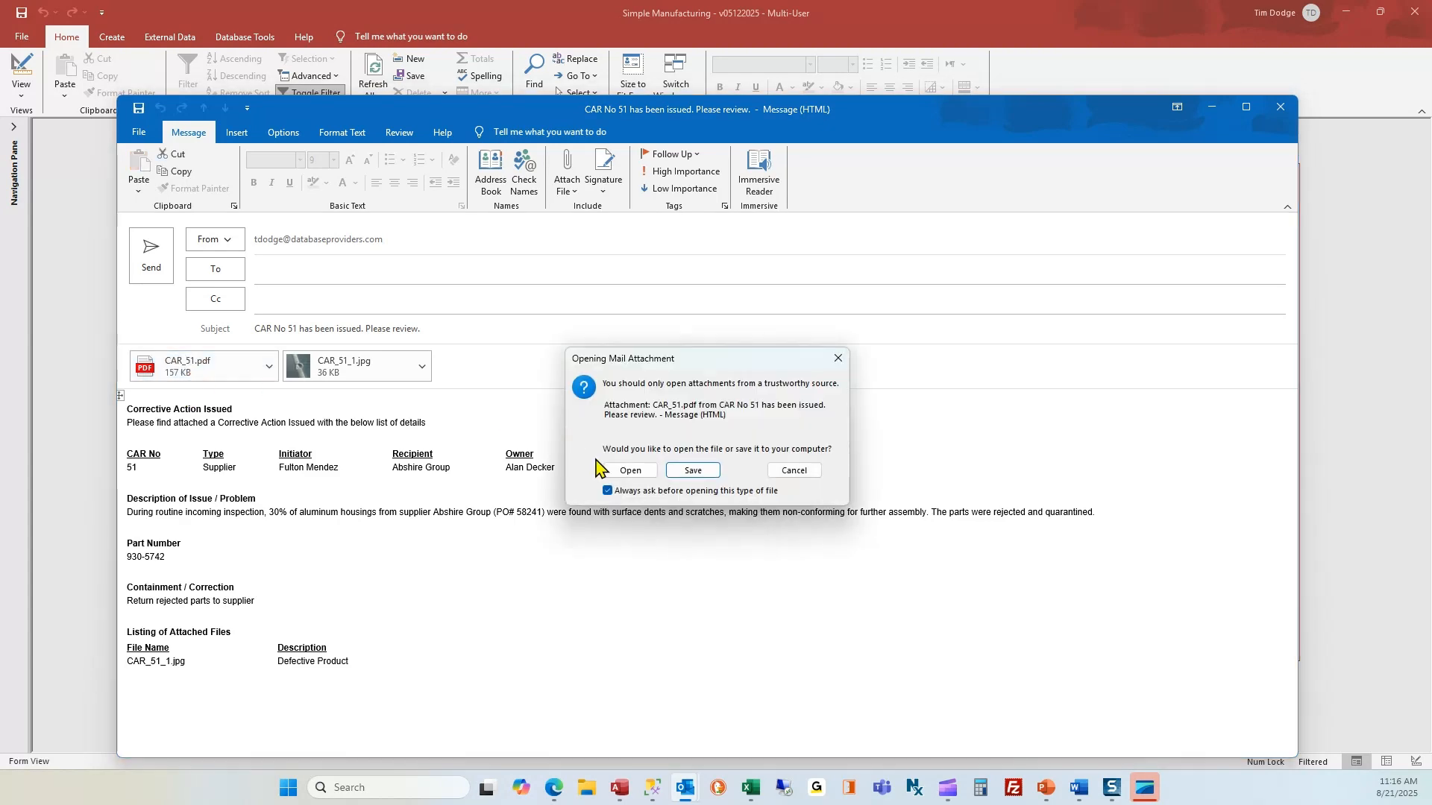
left_click(631, 470)
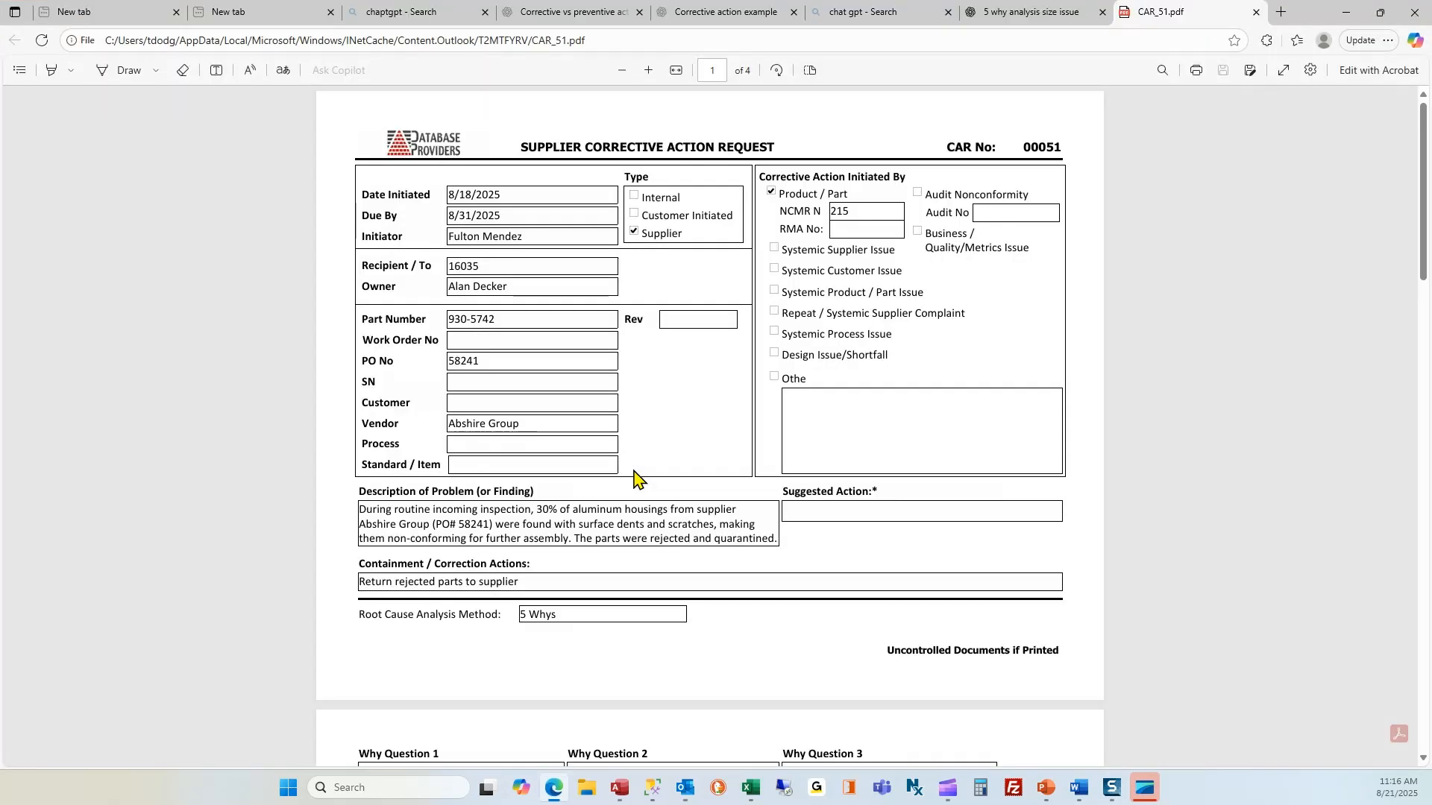
left_click(1346, 12)
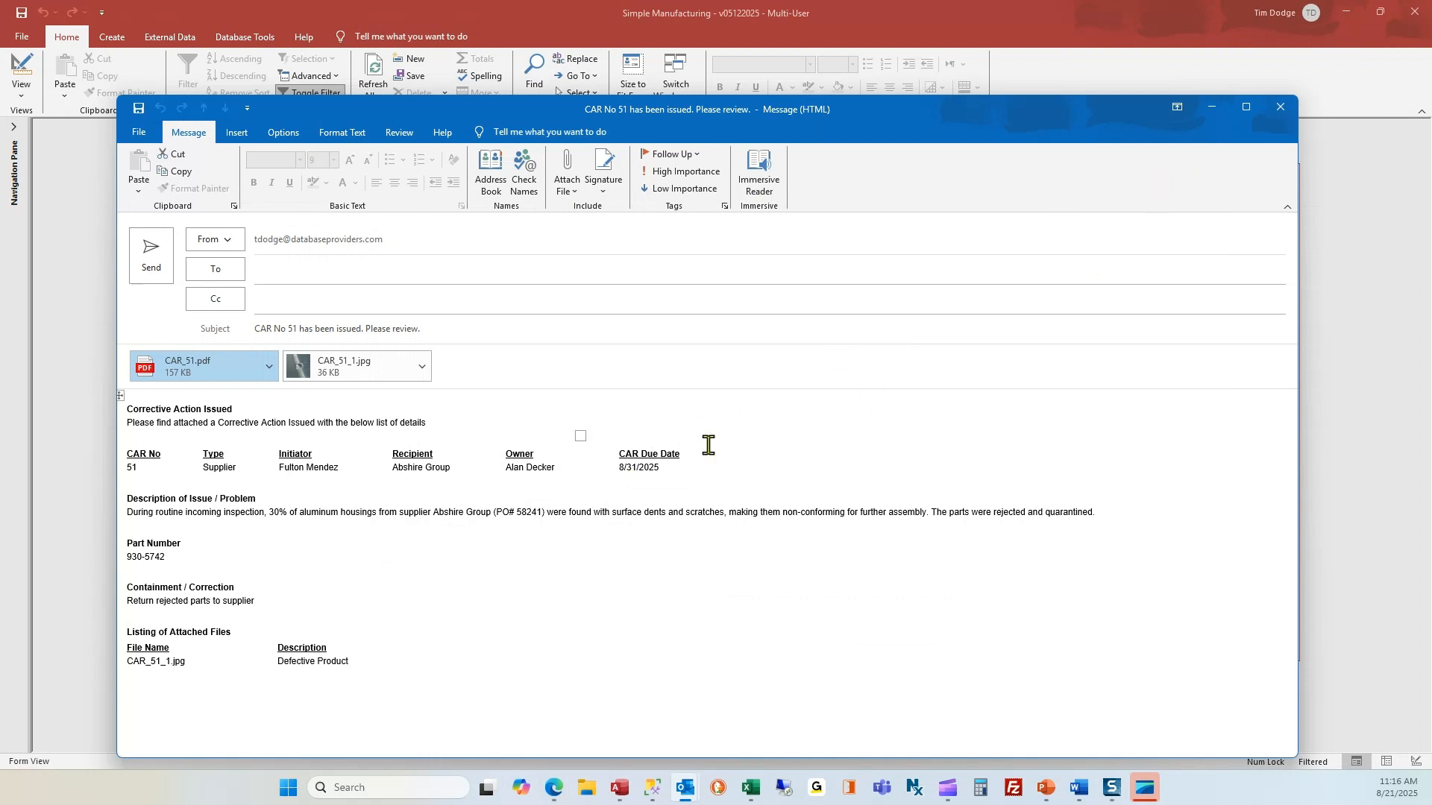
Discard the CAR 51 draft and e-mail the MARK TO SEND CA TO POLY METAL action as a task.
left_click(1281, 110)
left_click(740, 469)
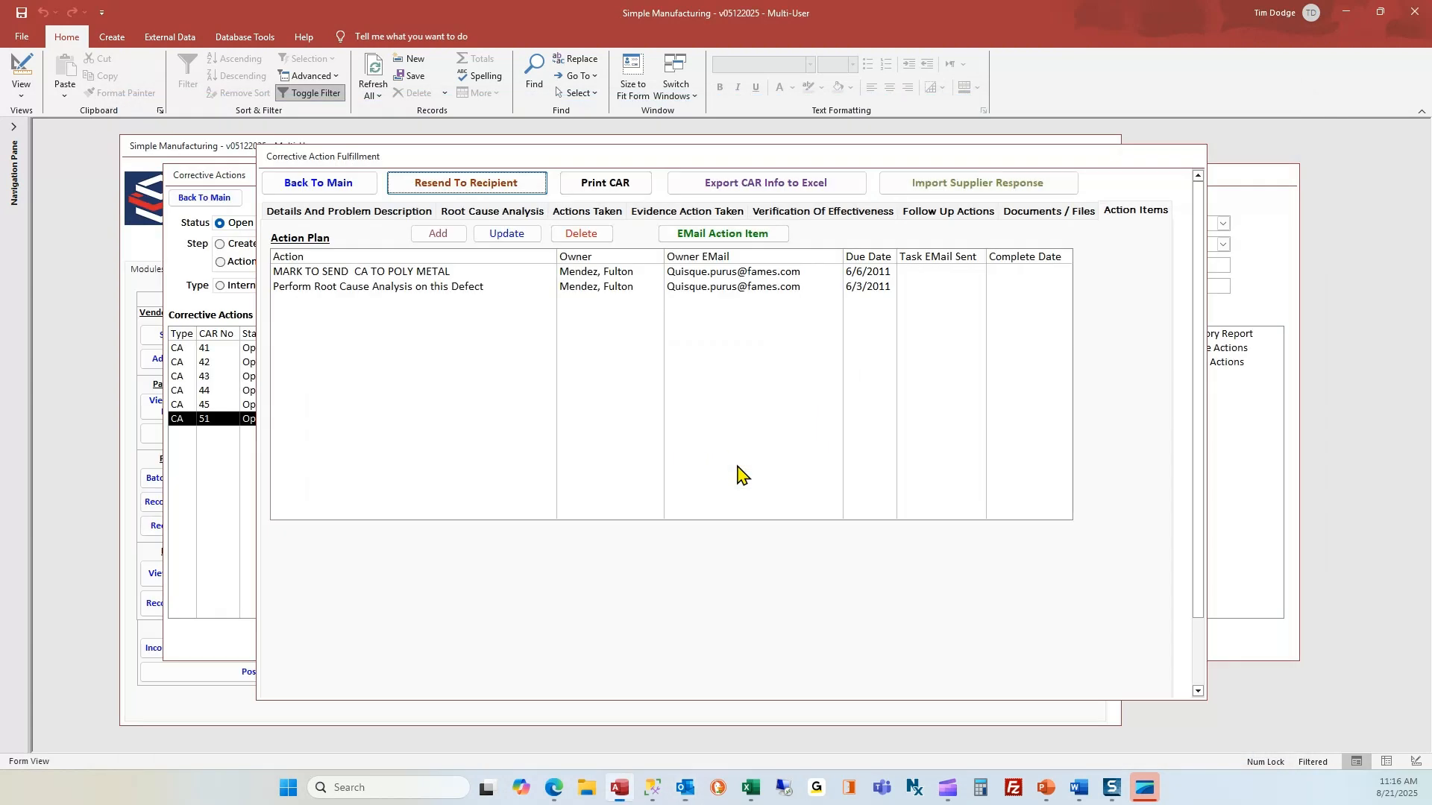
left_click(552, 273)
left_click(694, 237)
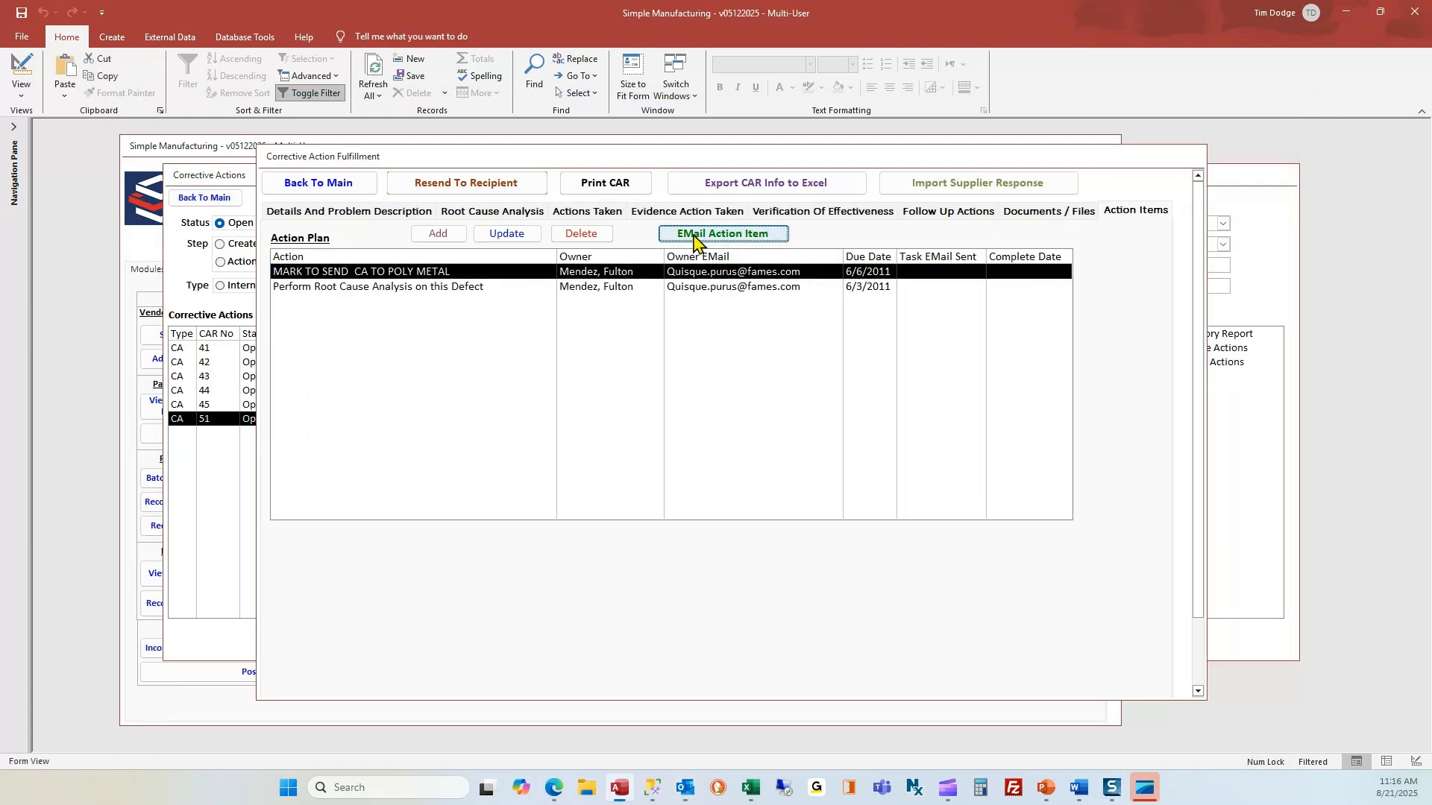
left_click(755, 437)
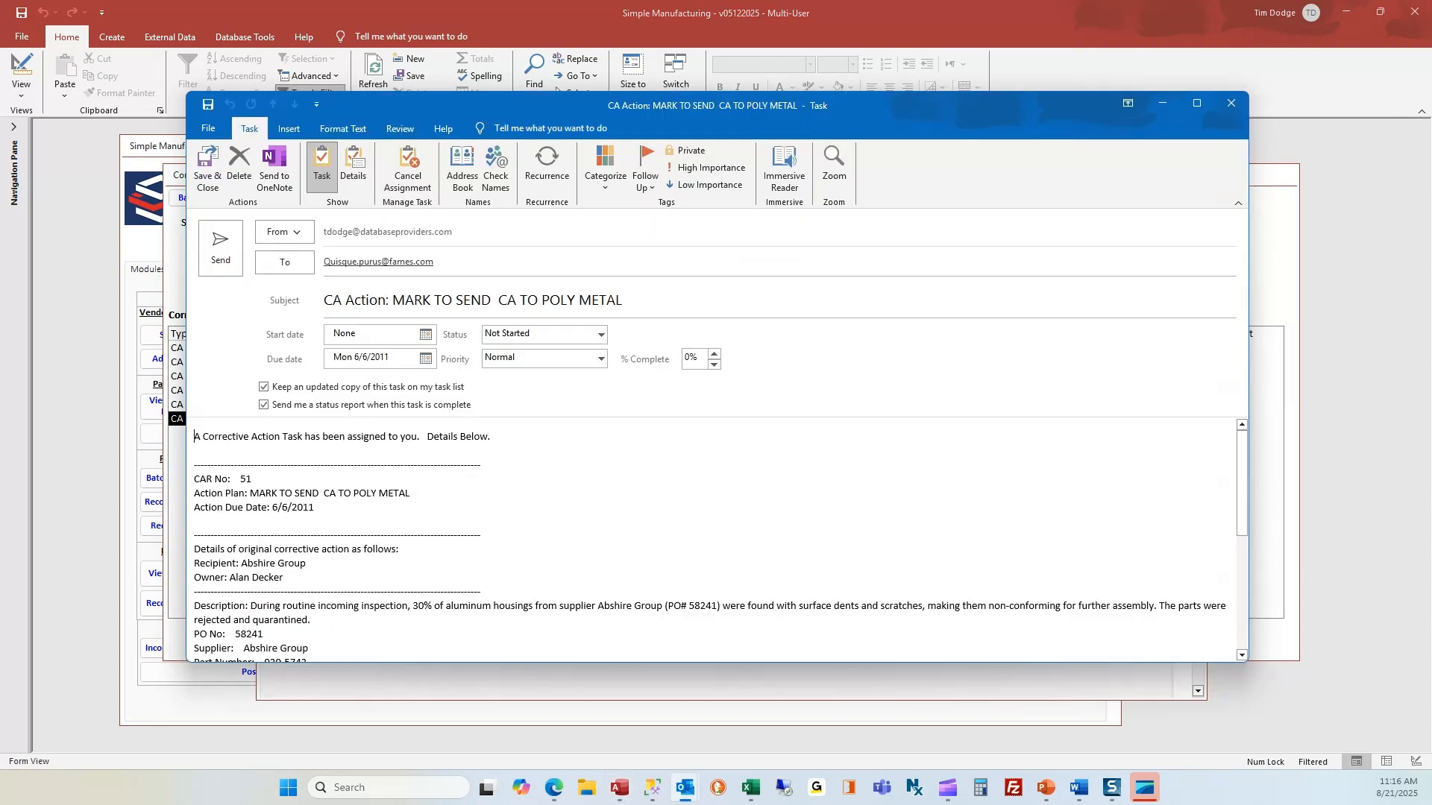
Scroll through the generated CA task and close it without saving.
scroll(506, 586, "down", 5)
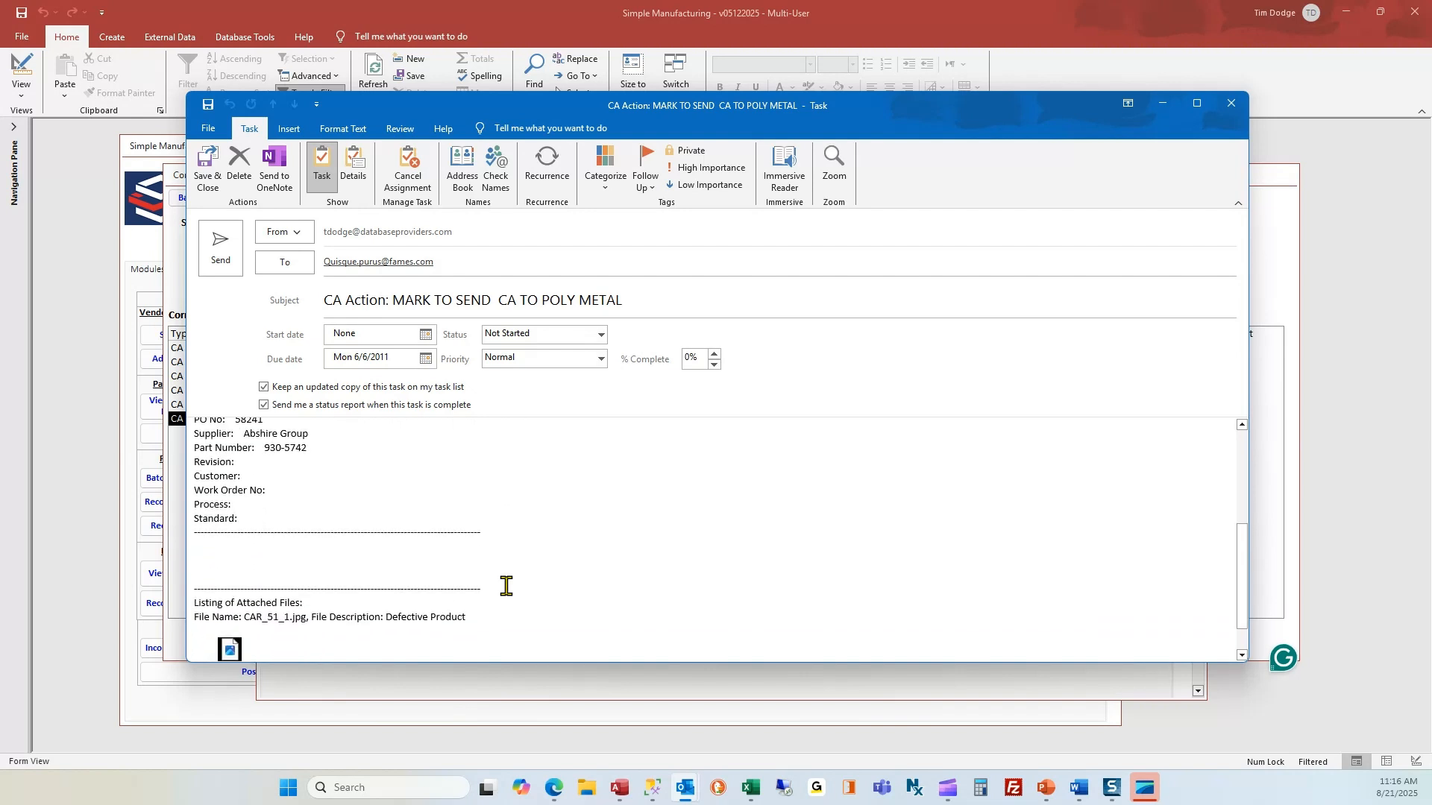
scroll(505, 585, "down", 2)
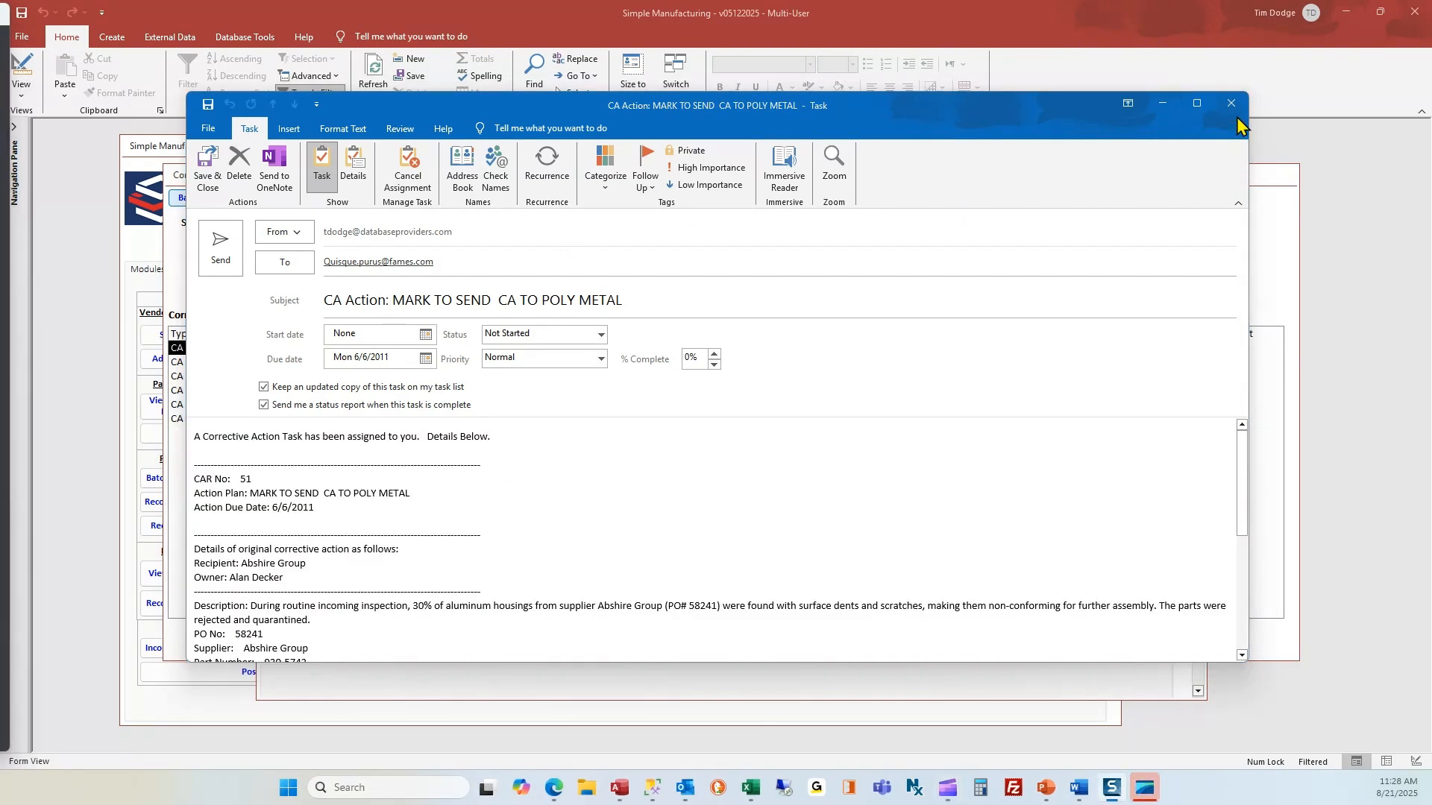
left_click(1231, 103)
left_click(754, 415)
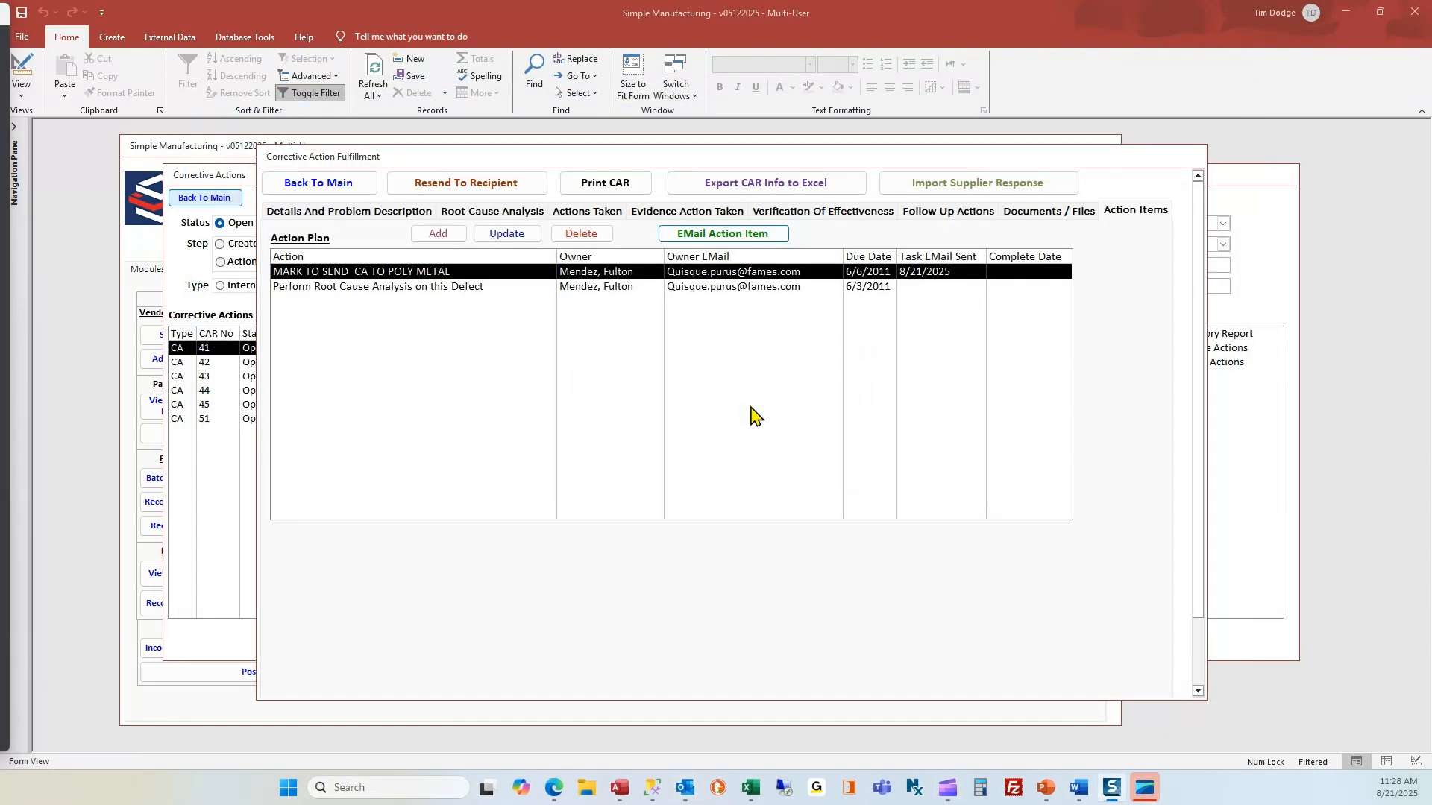
Return to the main menu, open the To Do List, and keep the same current user.
left_click(355, 182)
left_click(202, 113)
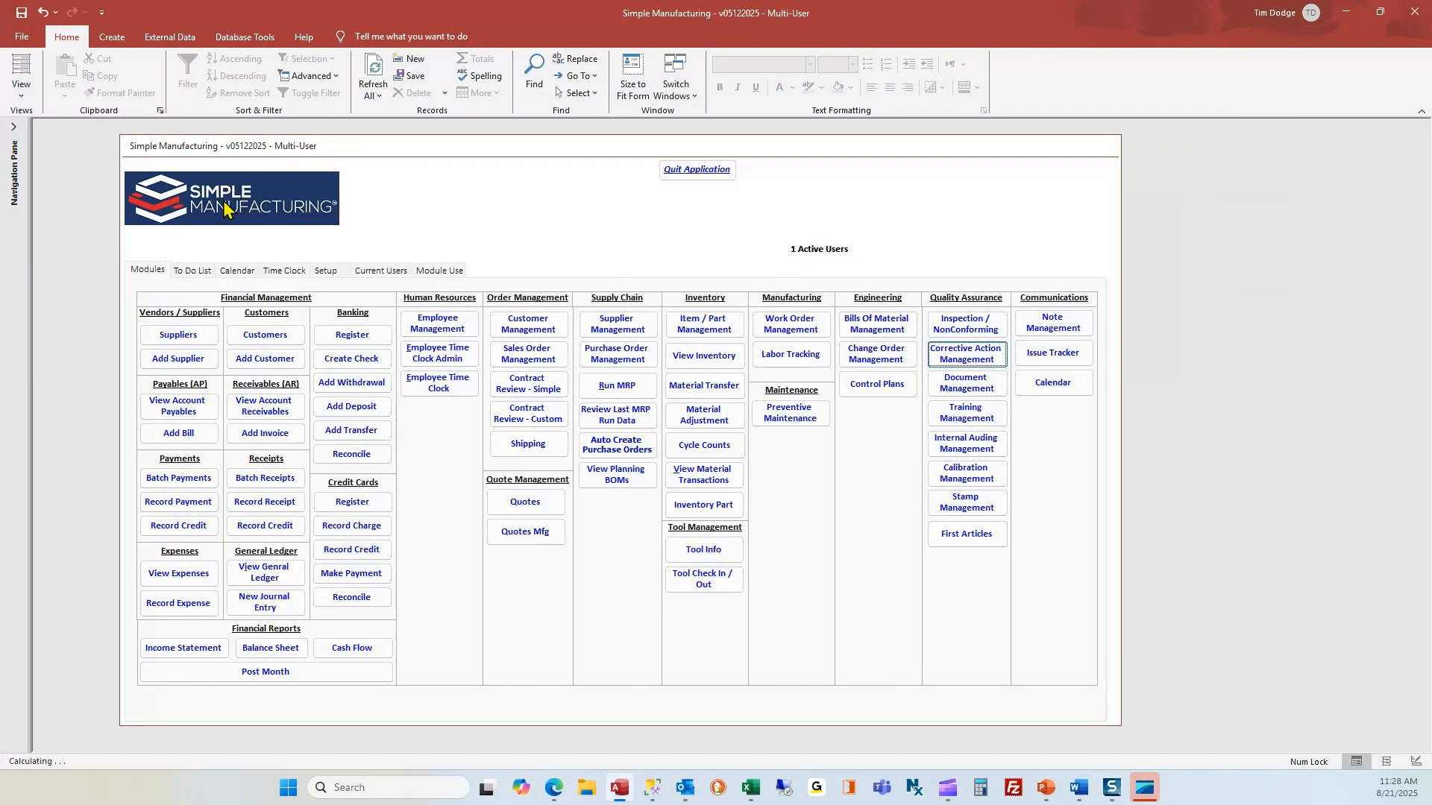
left_click(197, 275)
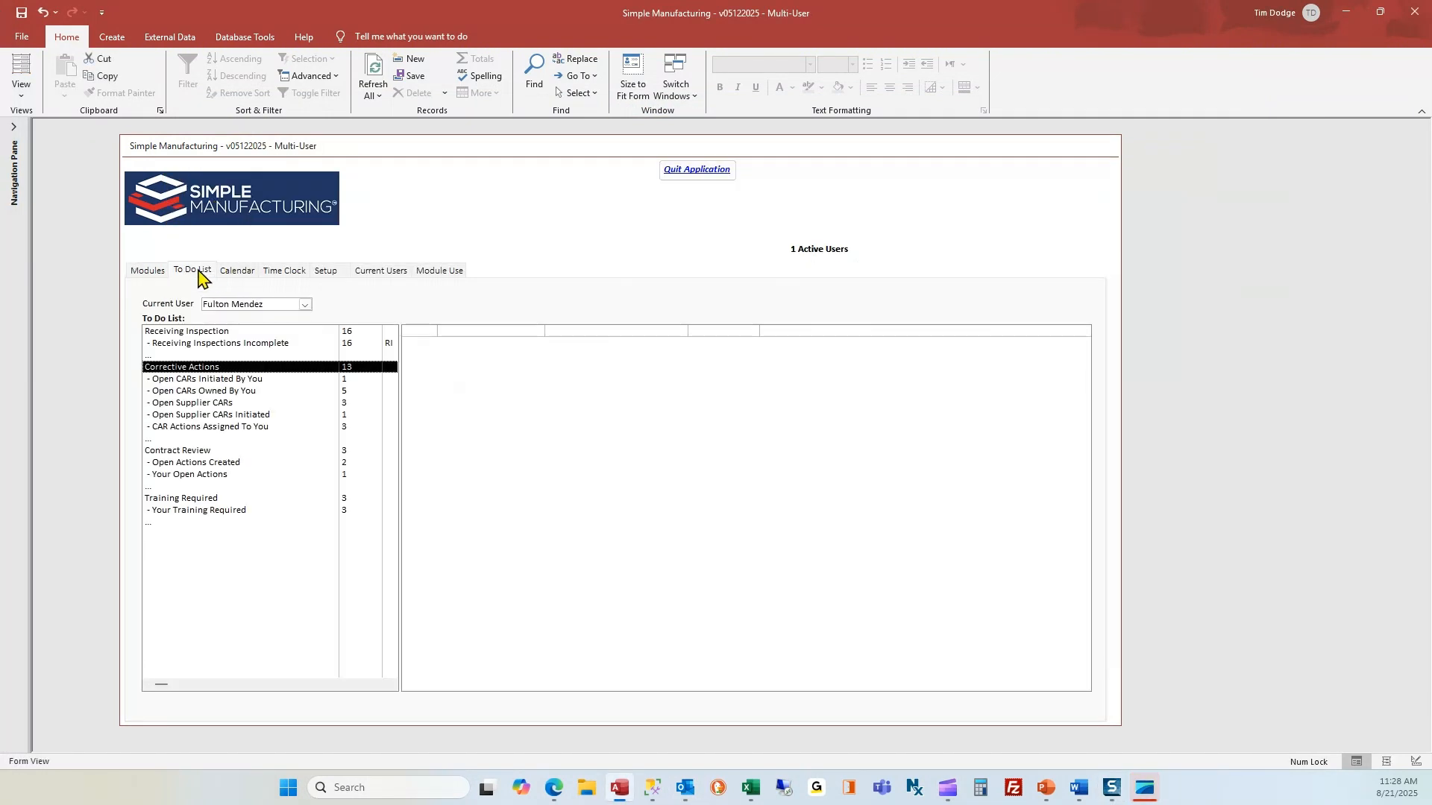
left_click(304, 305)
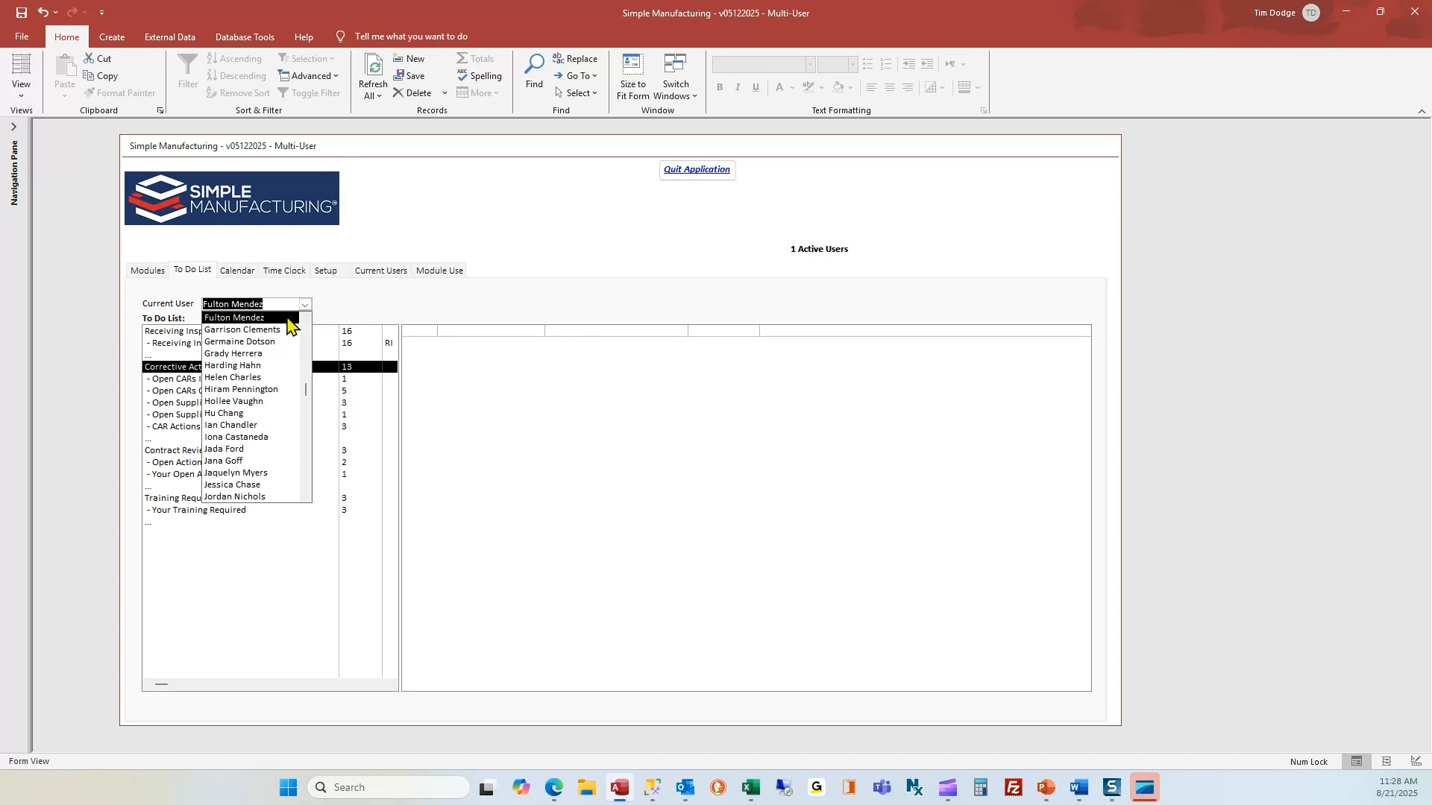
left_click(286, 321)
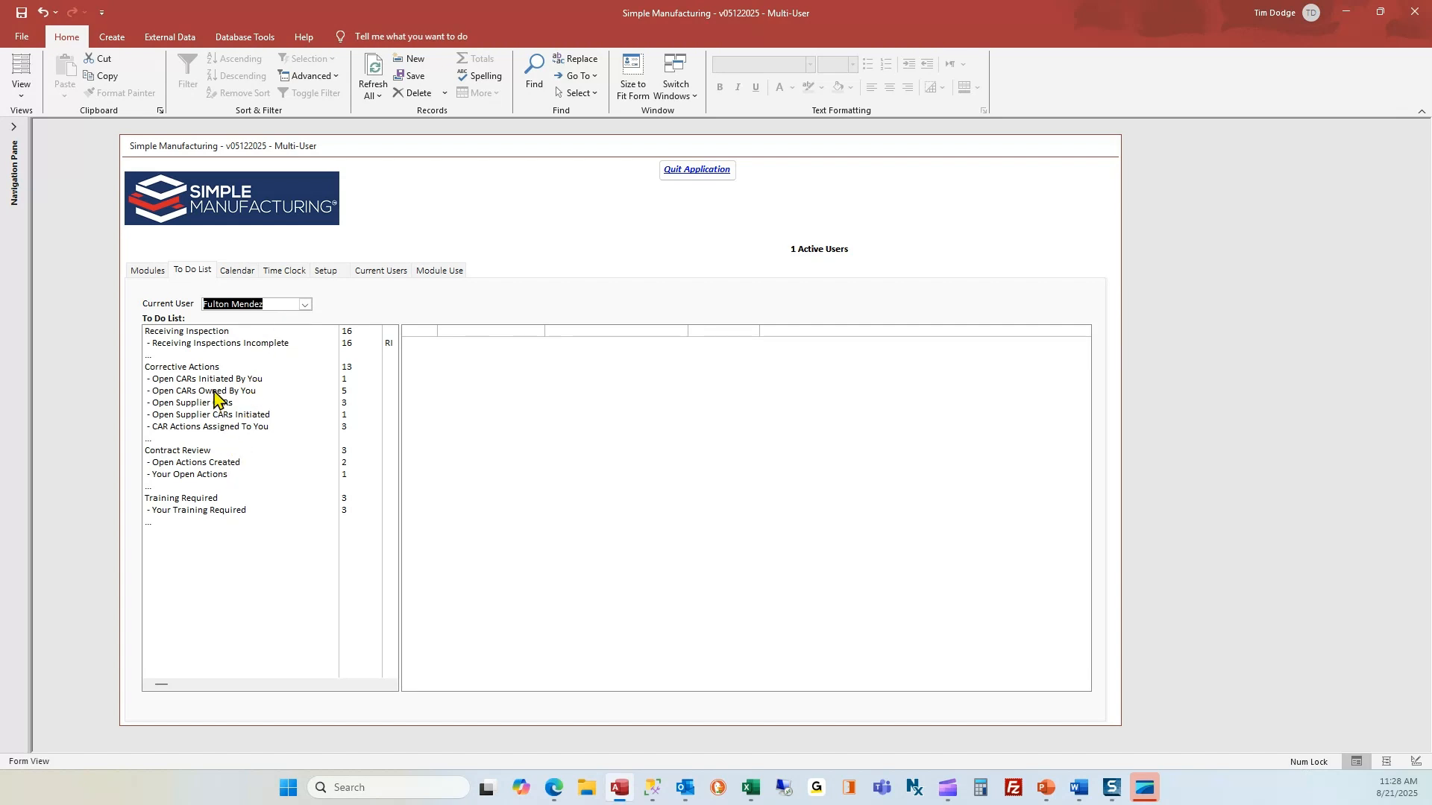
Browse each Corrective Actions category, ending on the three CAR actions assigned to you.
left_click(282, 304)
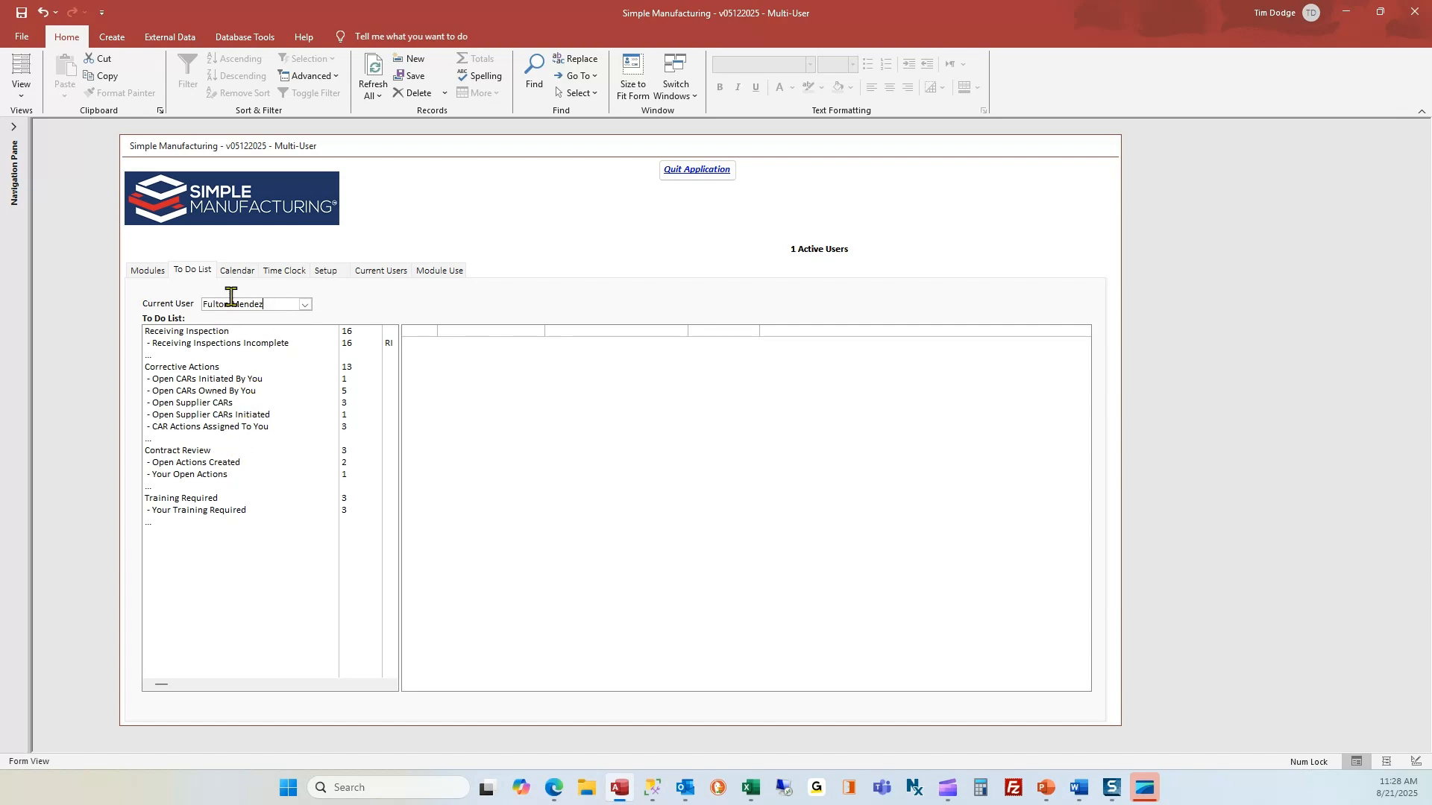
left_click(218, 382)
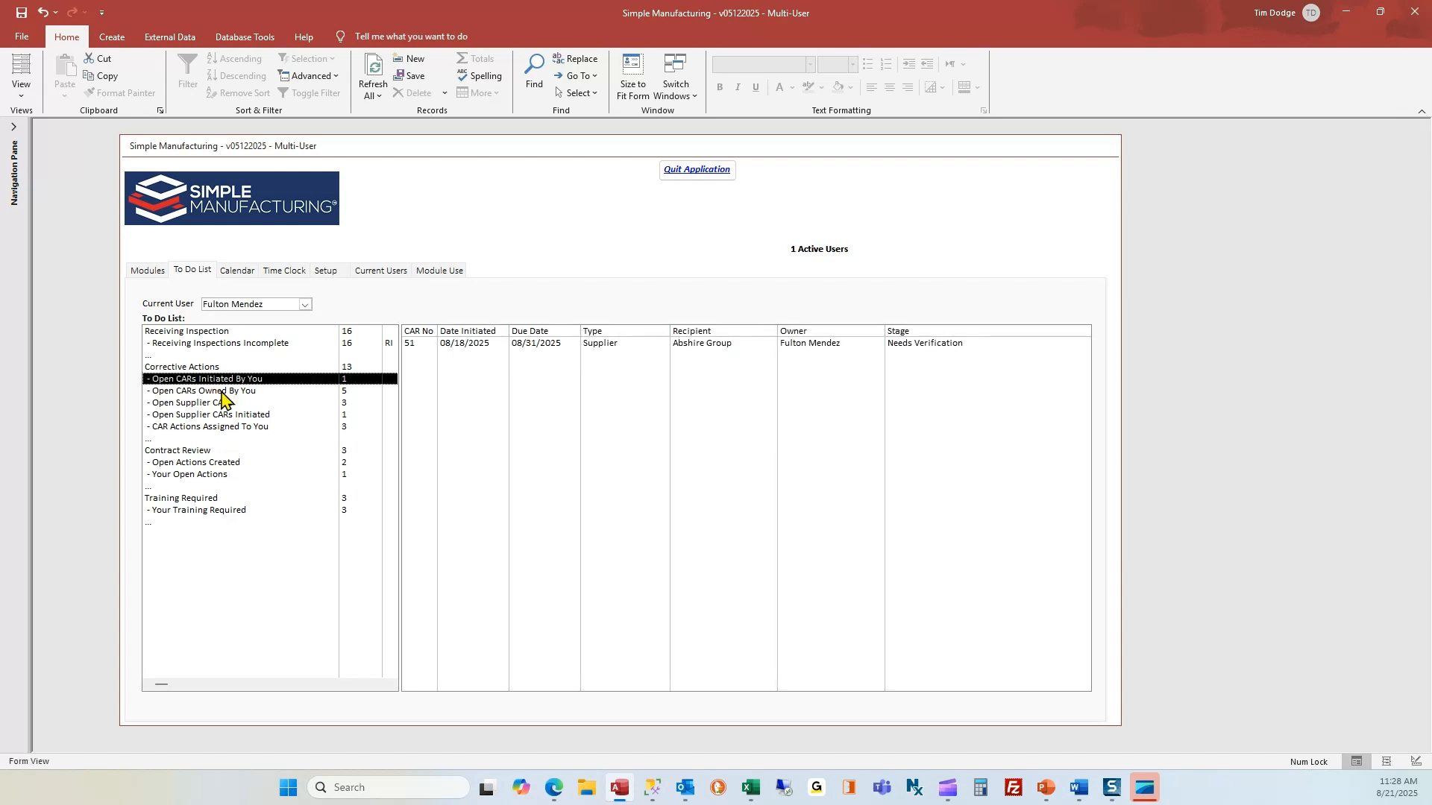
left_click(222, 393)
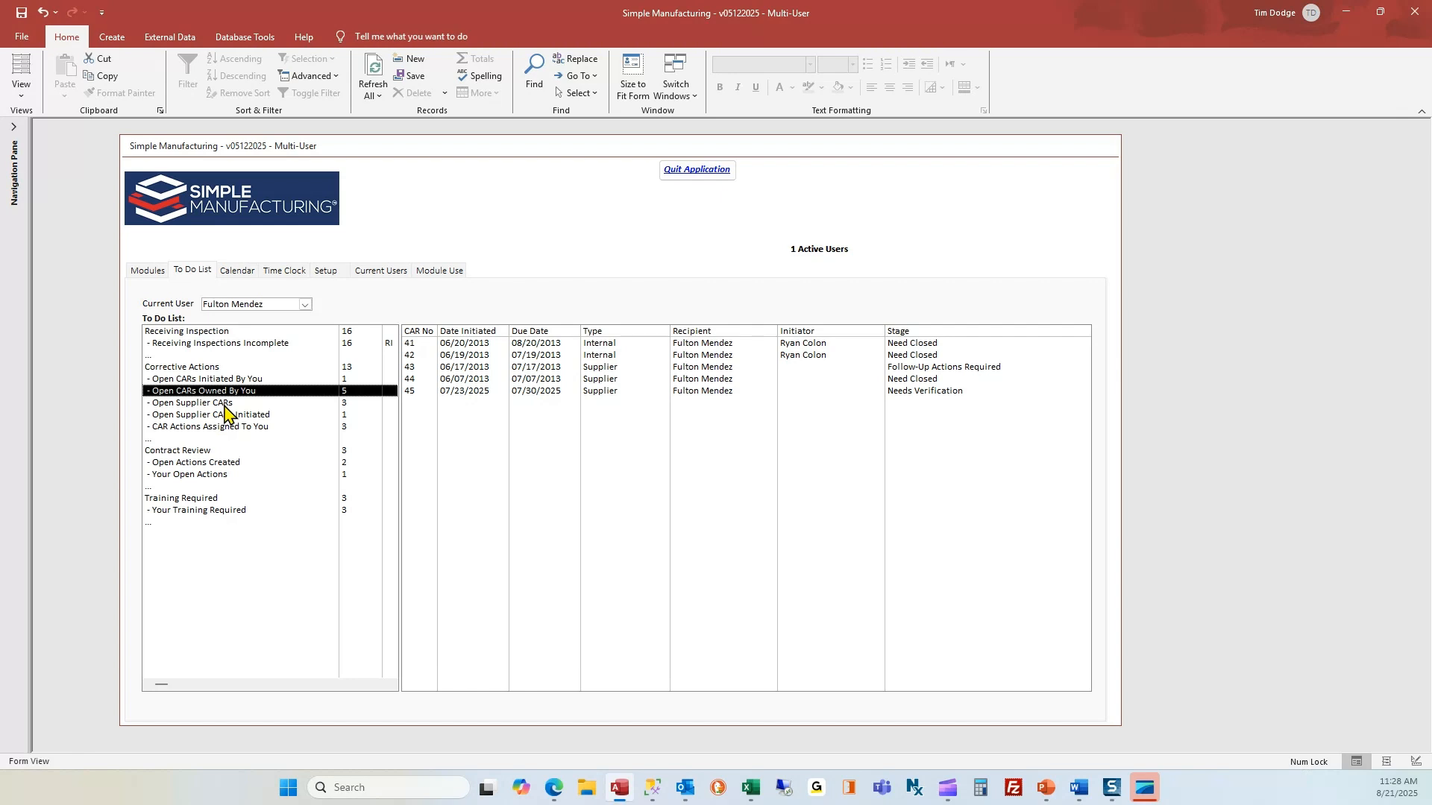
left_click(224, 403)
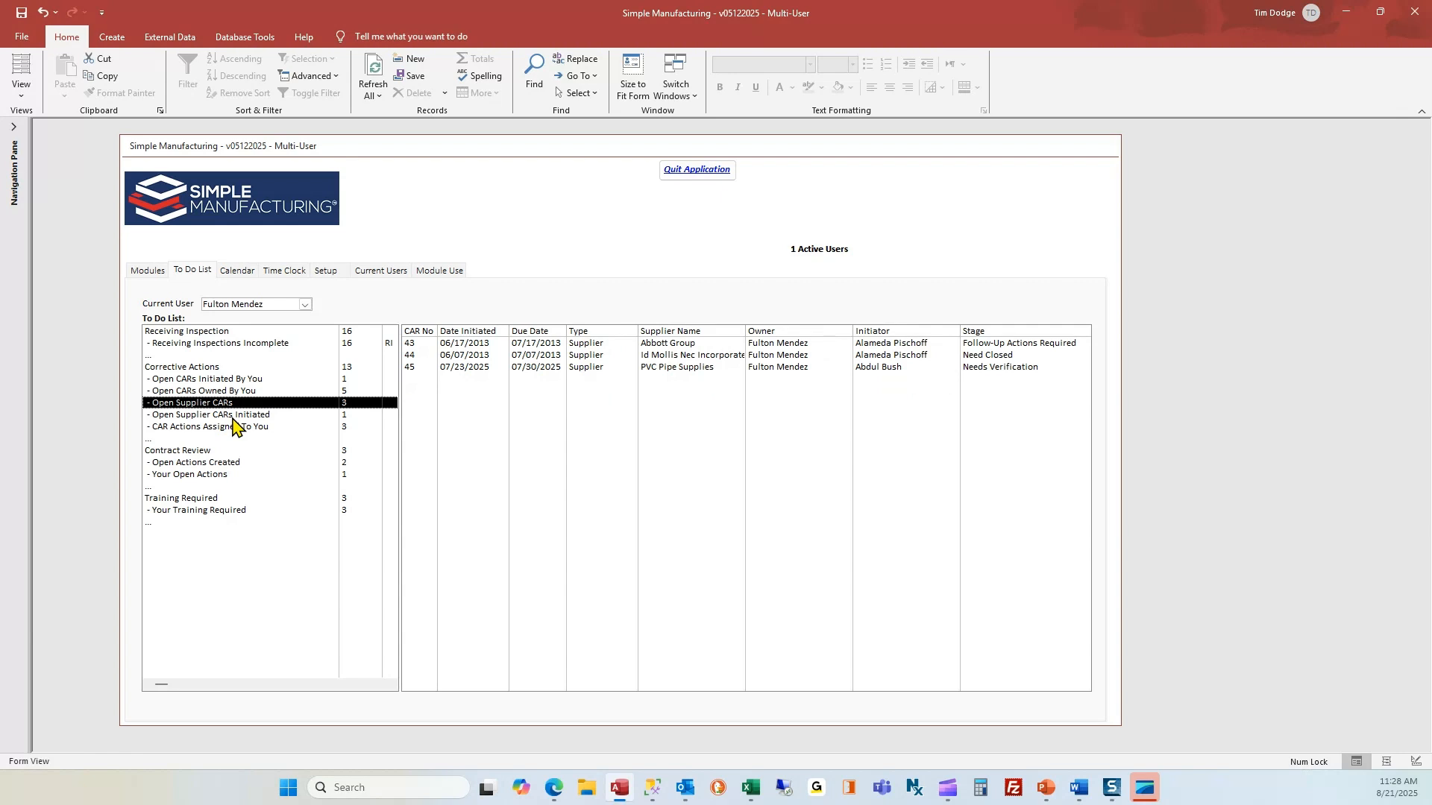
left_click(234, 415)
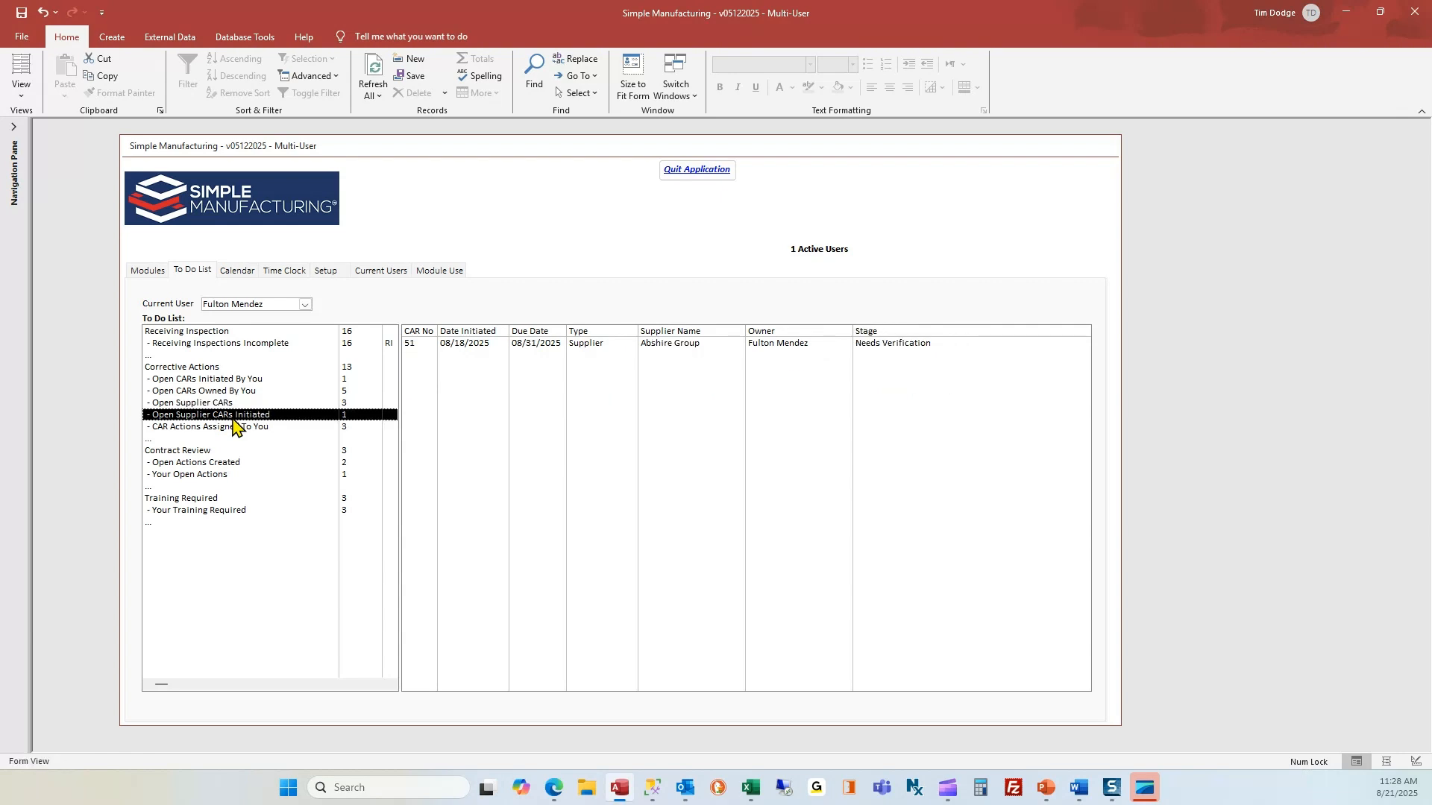
left_click(234, 428)
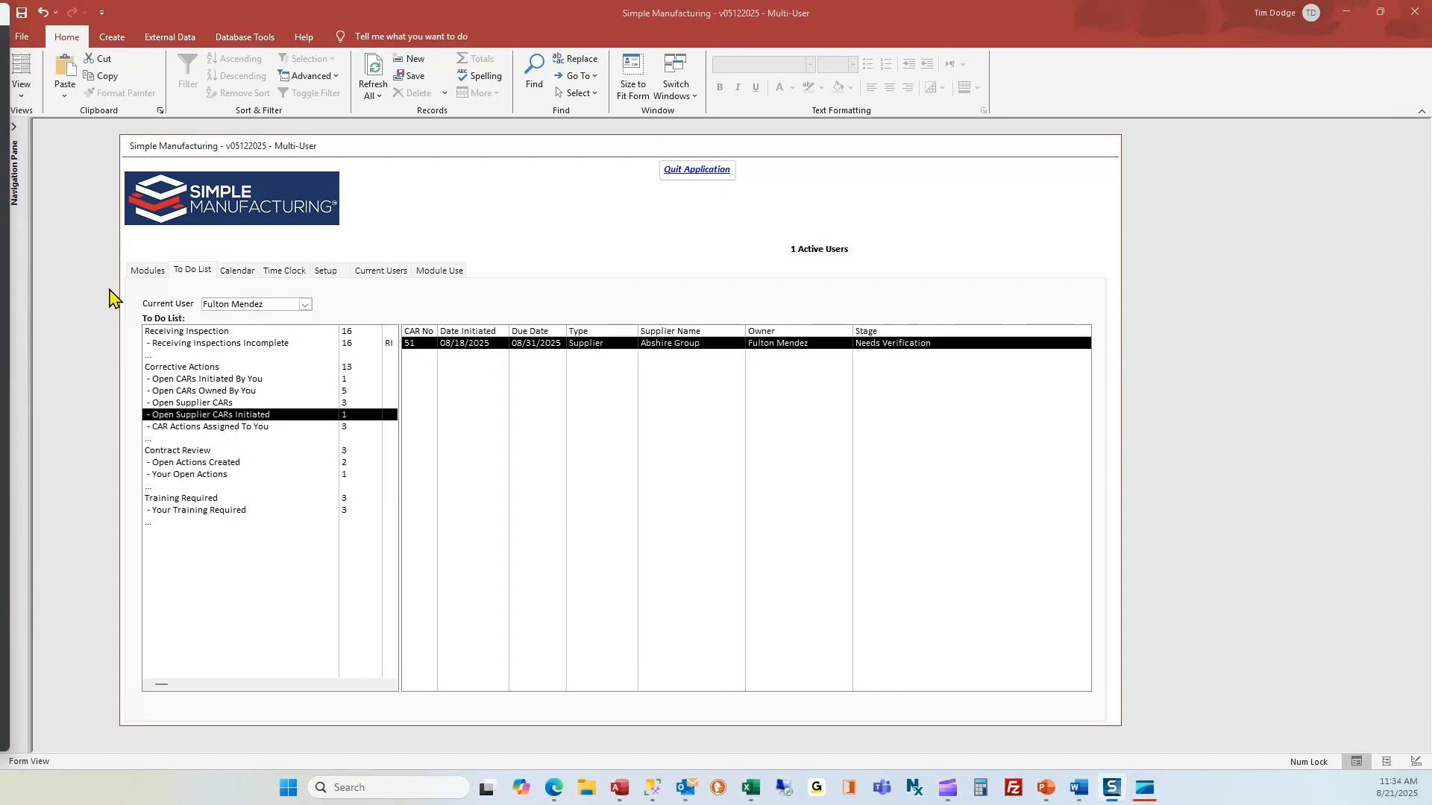
left_click(296, 427)
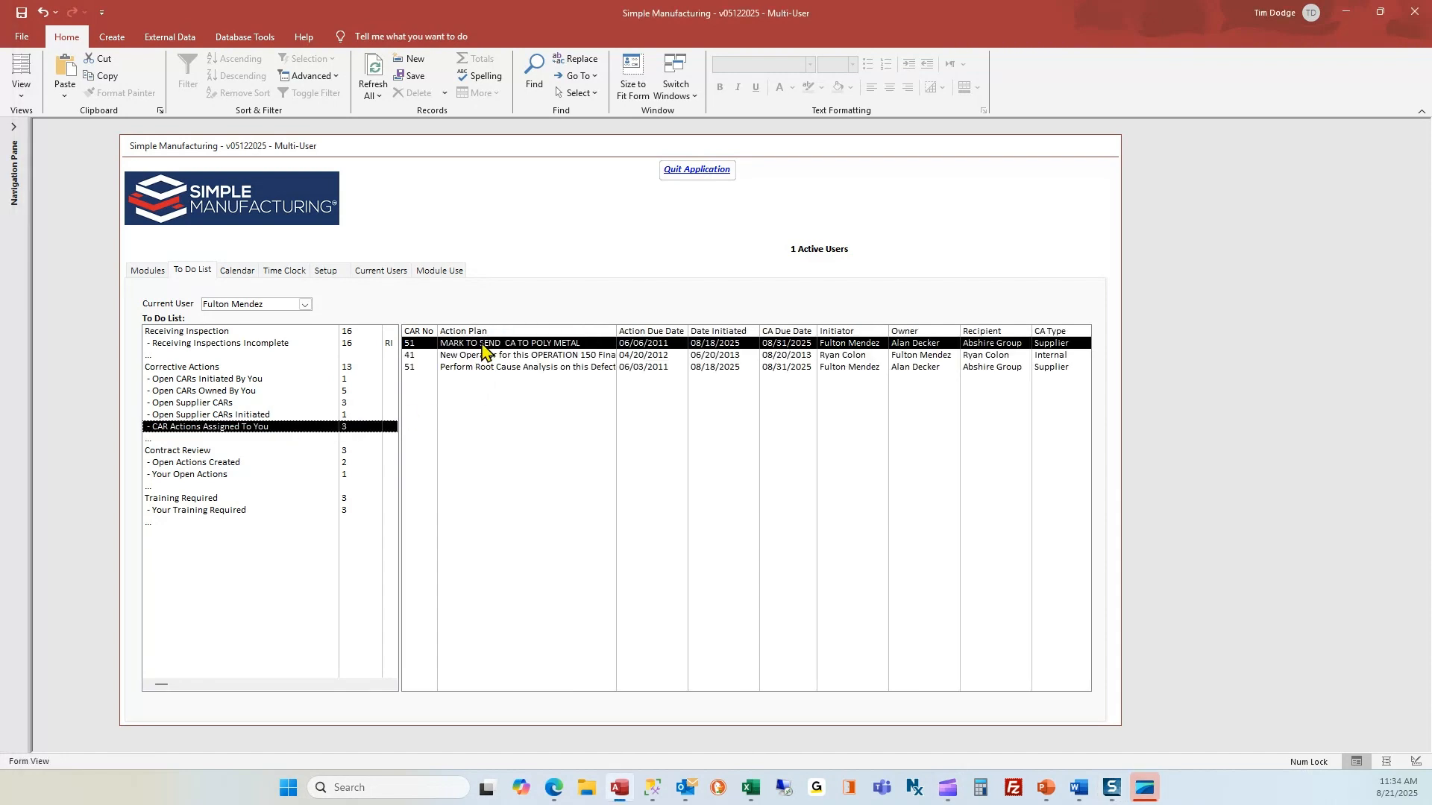
Open CAR 51 from its MARK TO SEND action, close it, and open Inspections / Non Conformances.
double_click(483, 349)
left_click(782, 437)
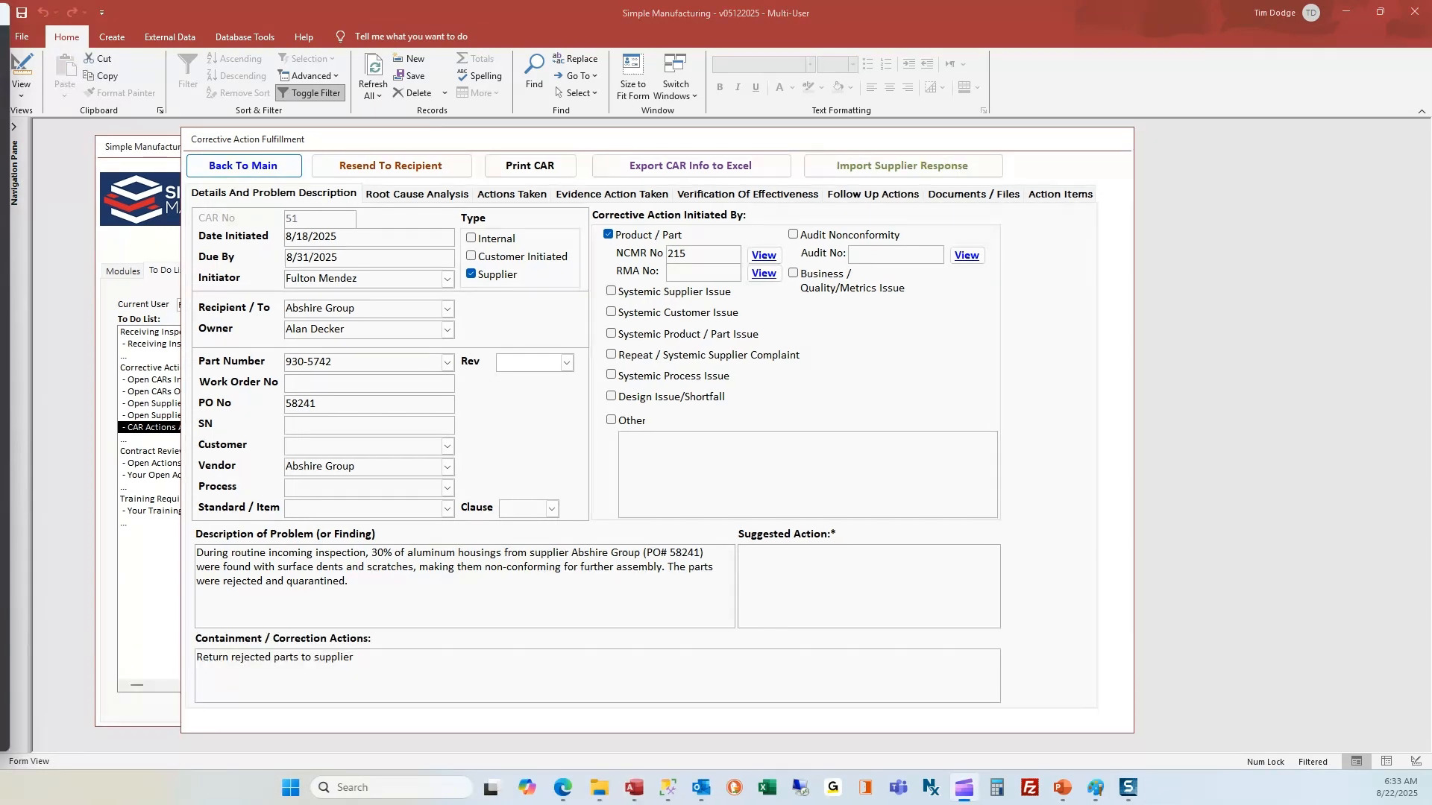
left_click(285, 170)
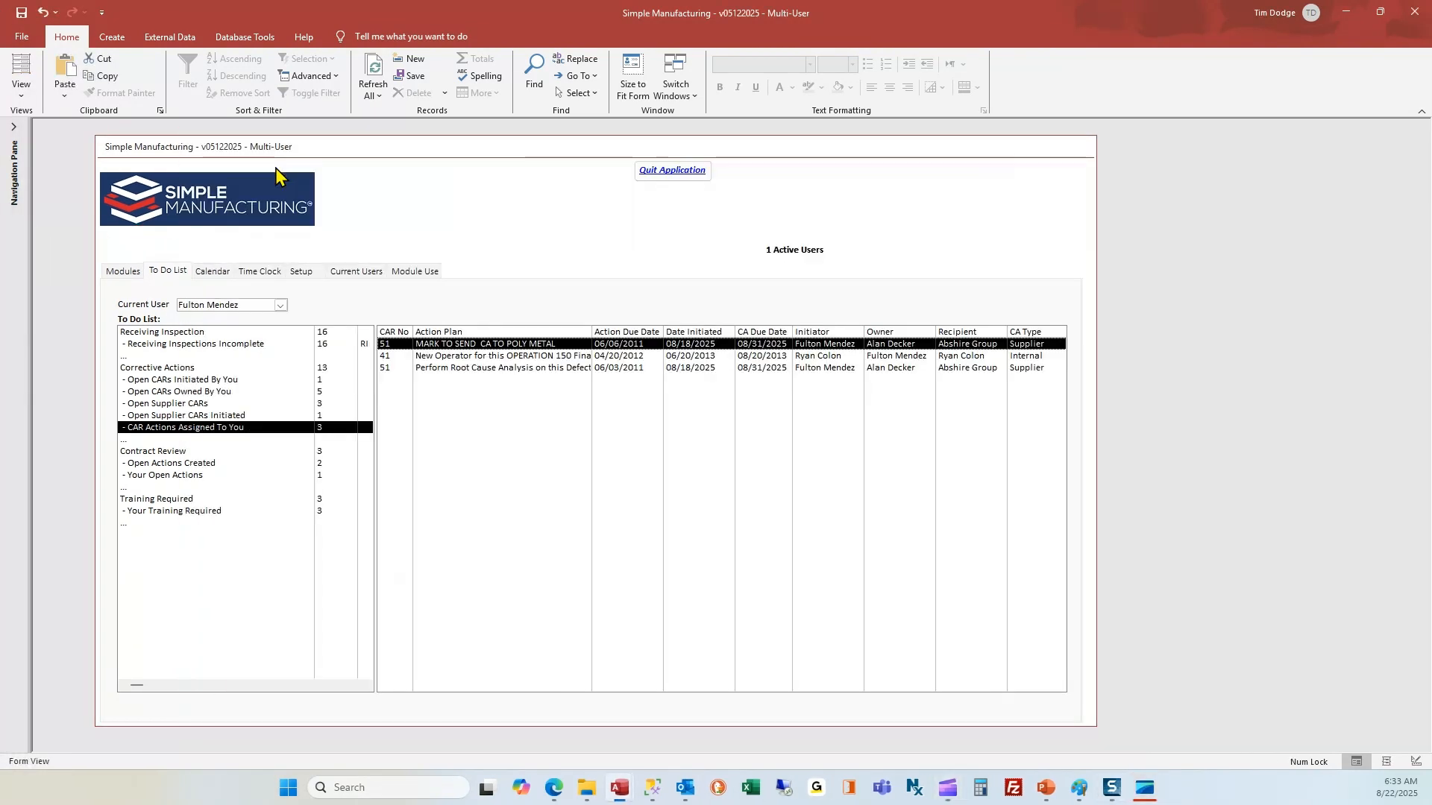
left_click(125, 274)
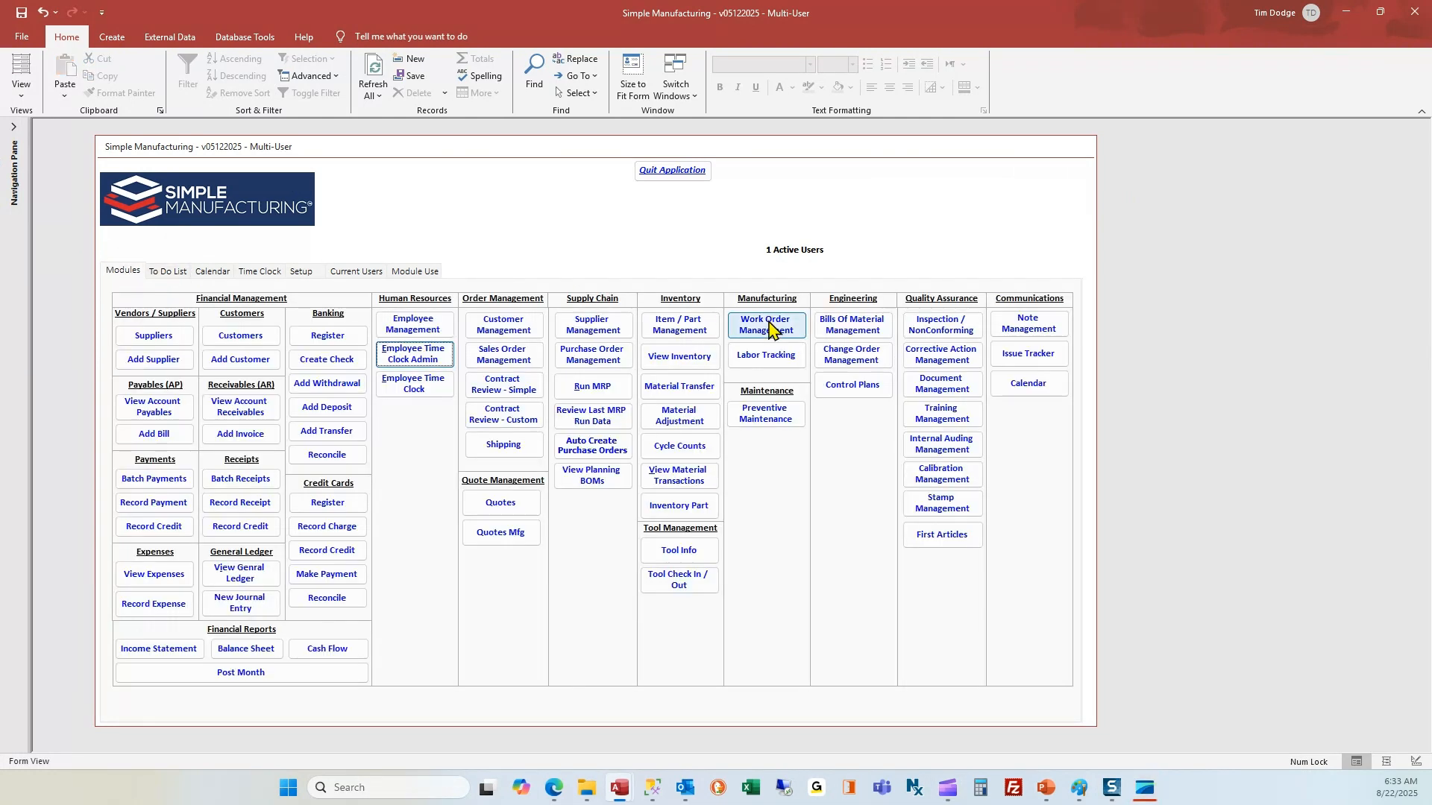
left_click(938, 328)
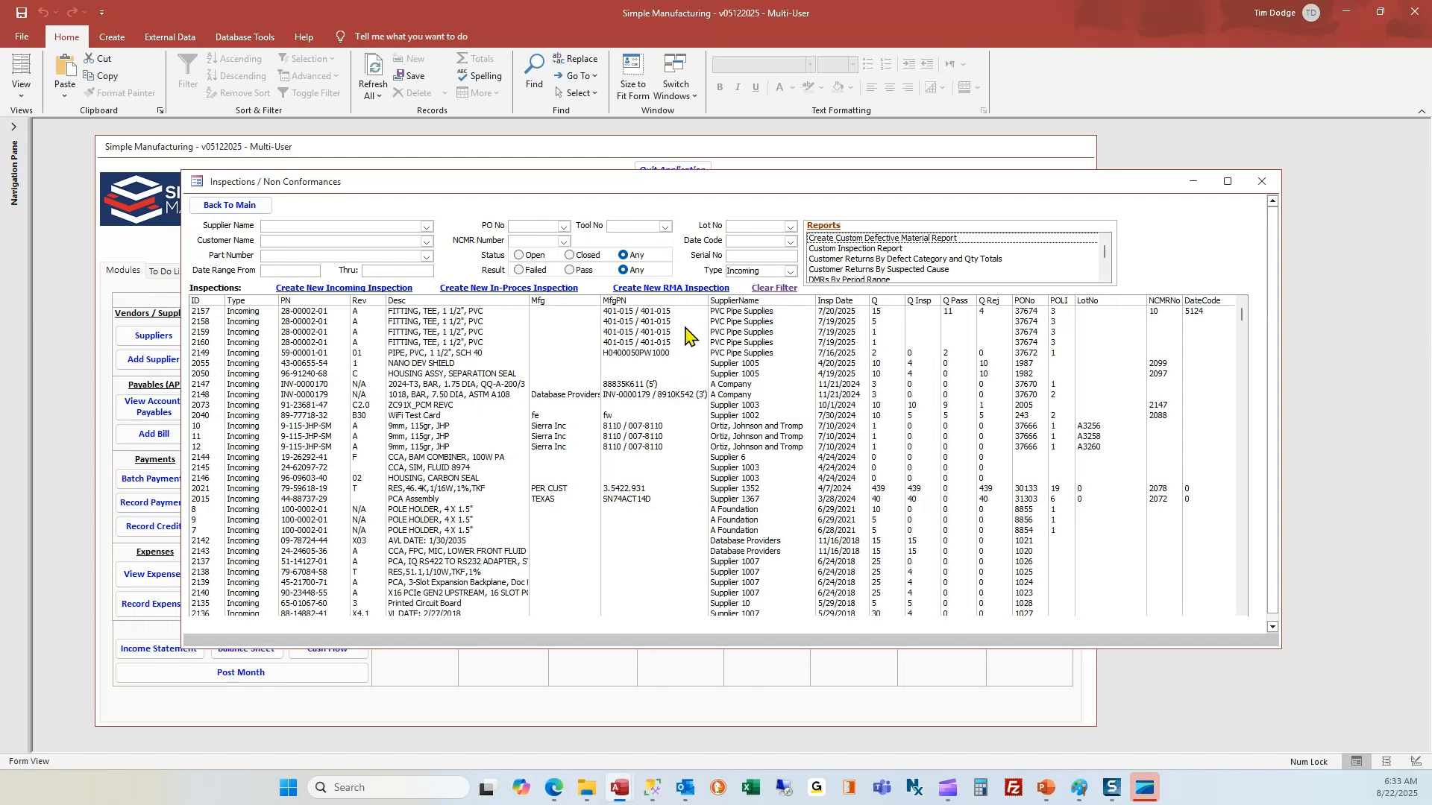
Filter inspections to part 28-00002-01, open inspection 2157, and add a CAR from NCMR 10.
left_click(280, 255)
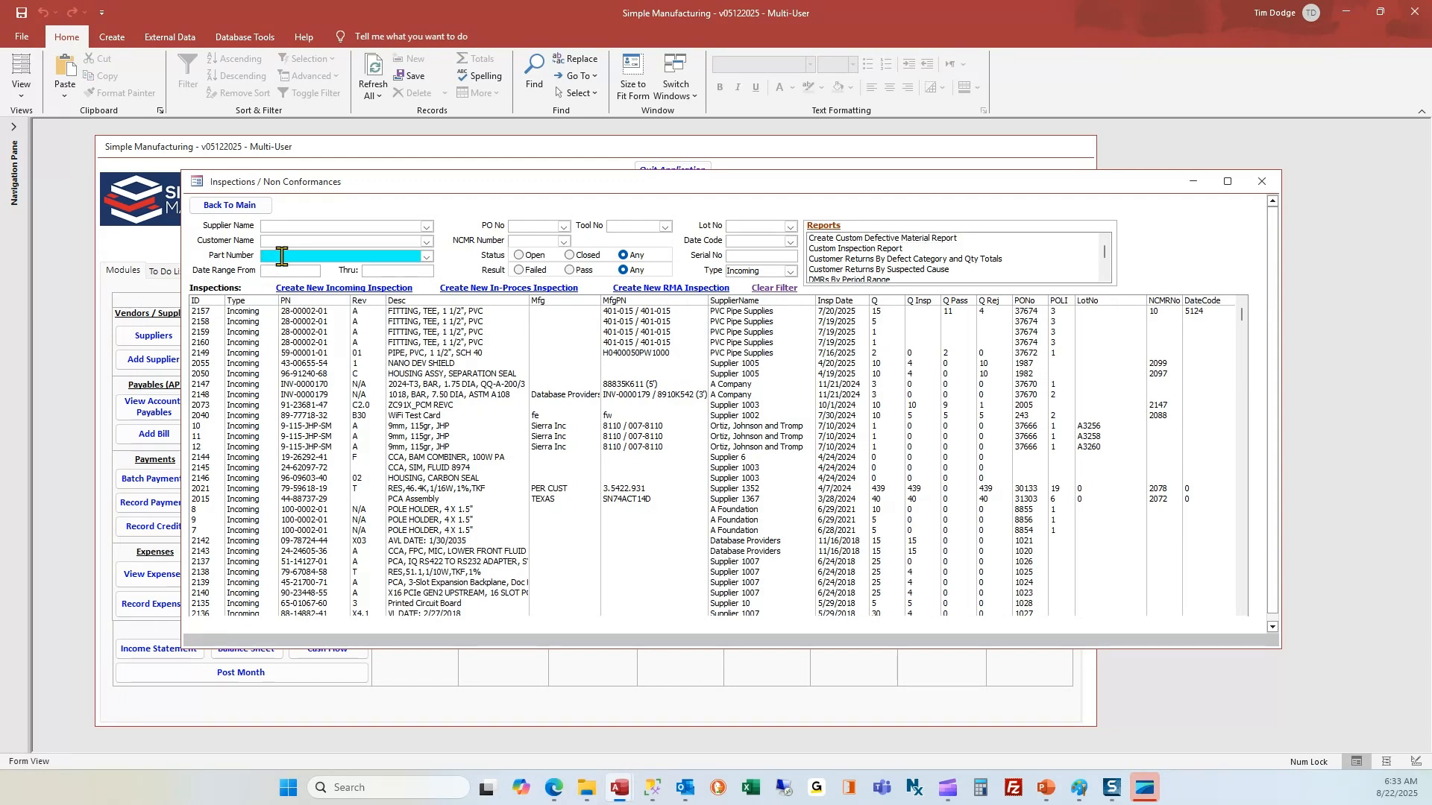
type("28-00002-01")
key("Tab")
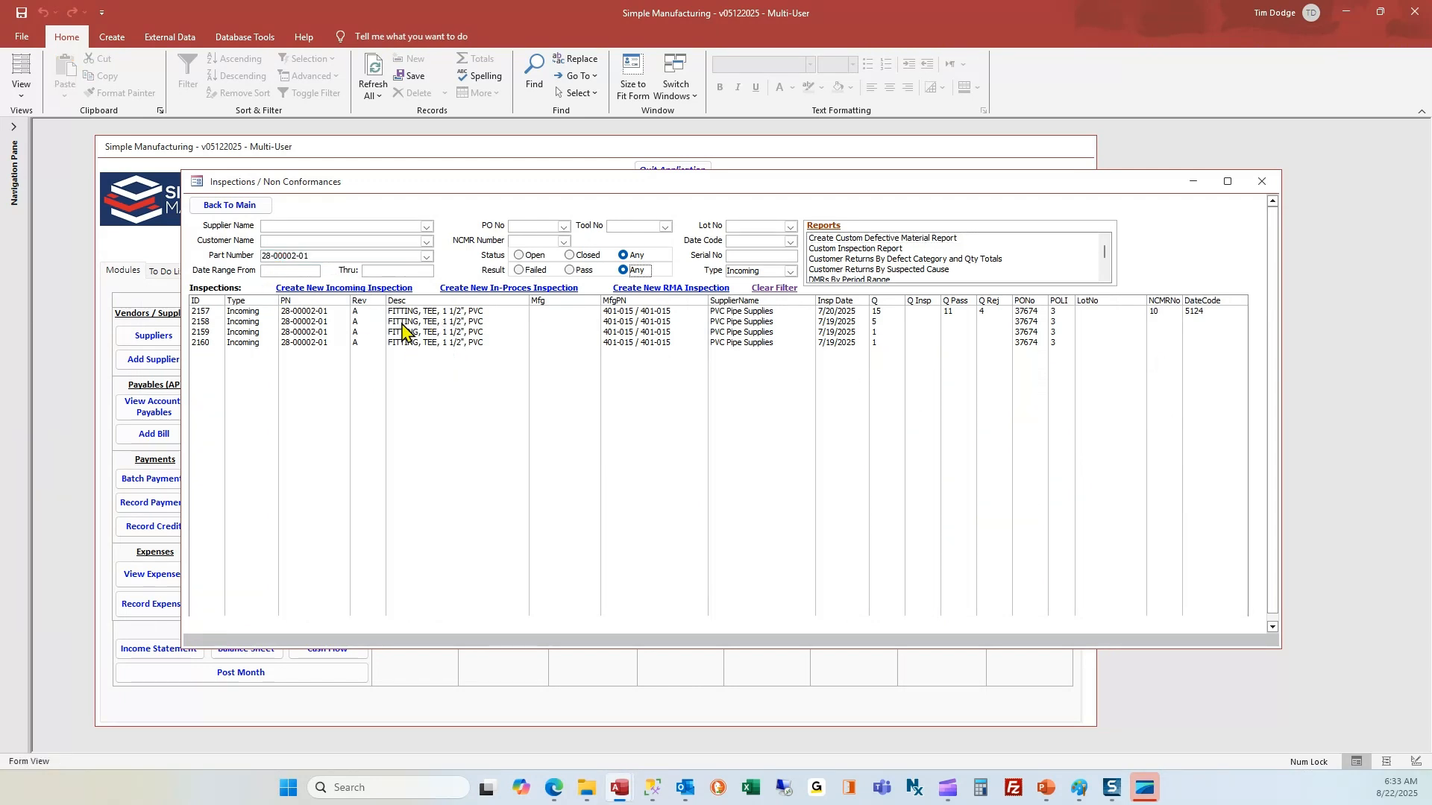
double_click(403, 312)
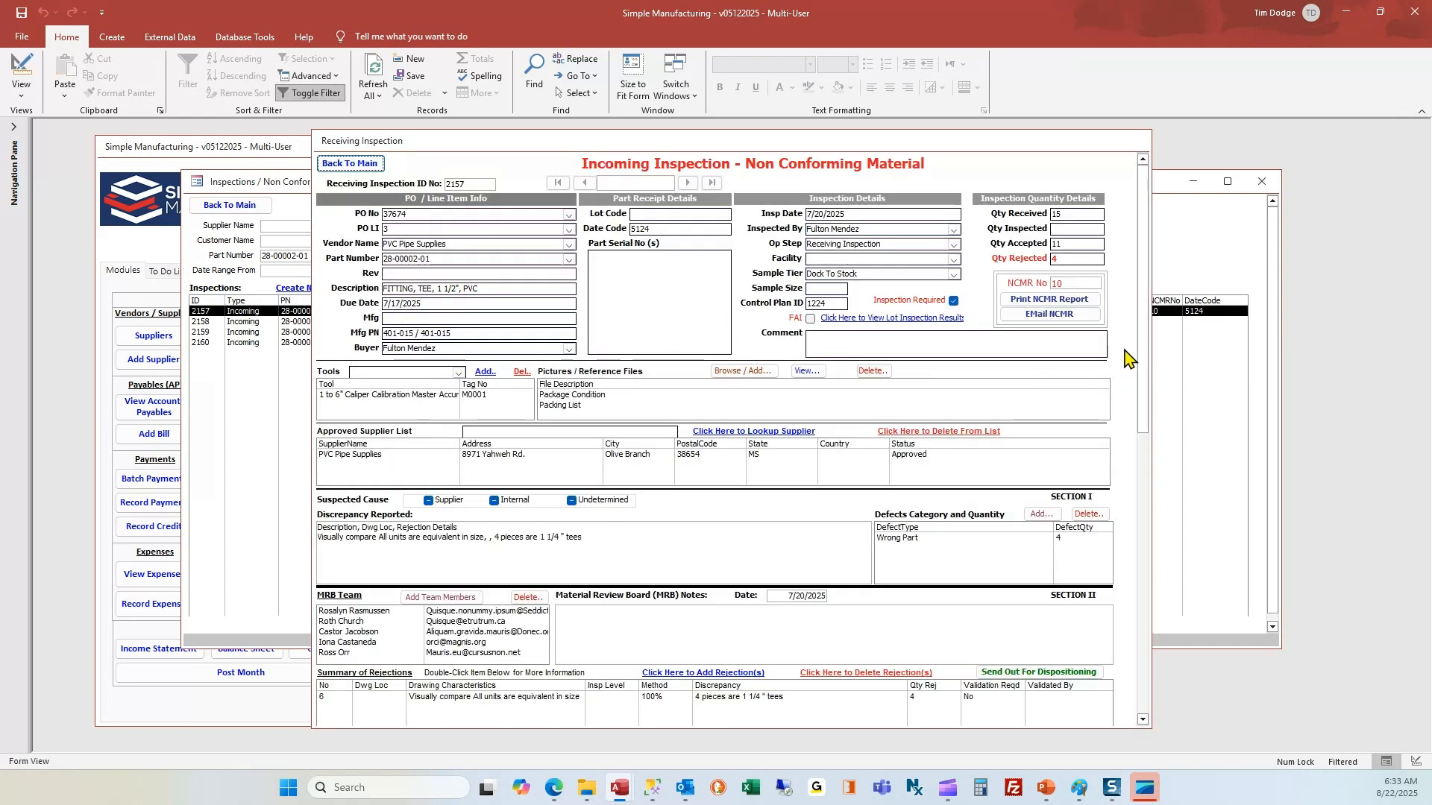
left_click_drag(1145, 343, 1150, 634)
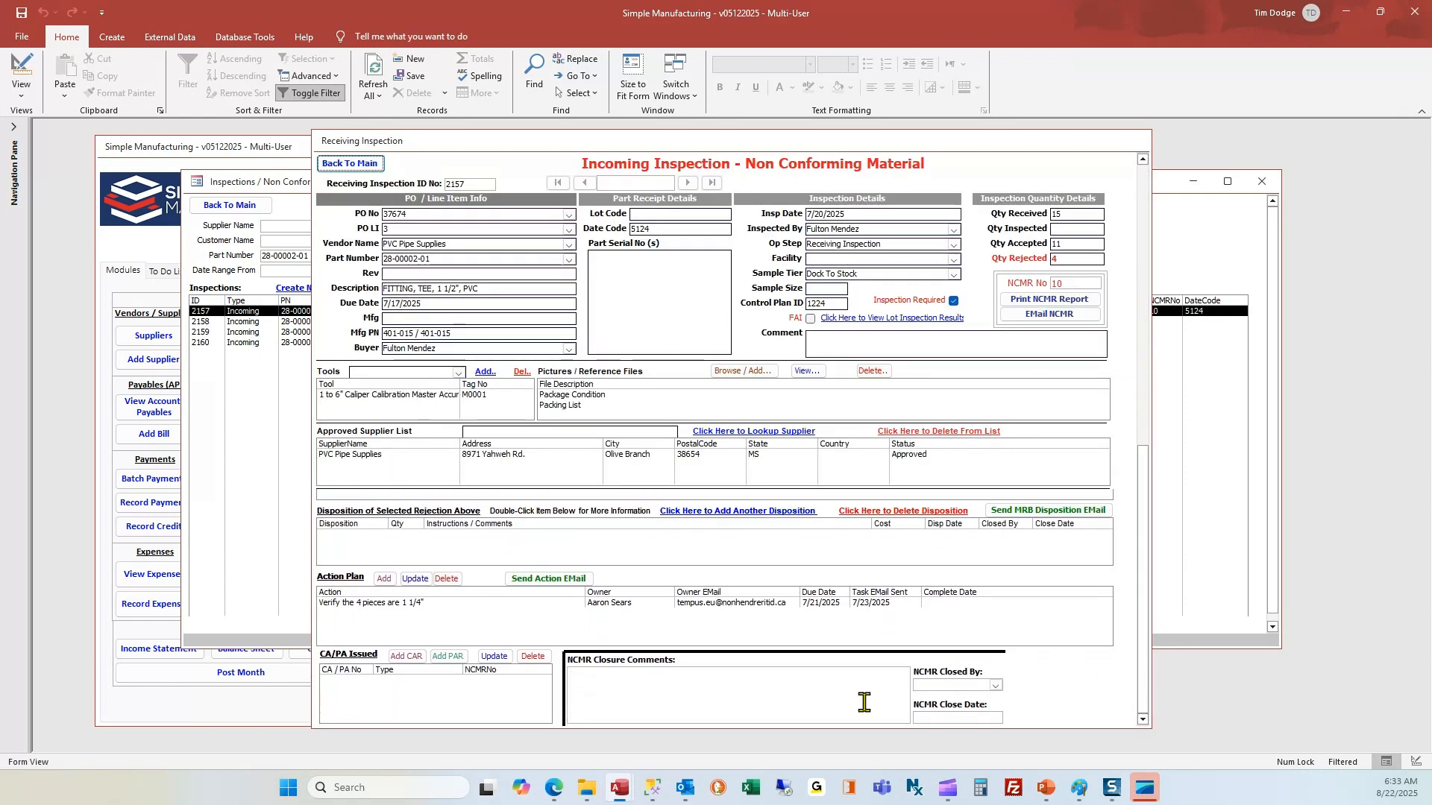
left_click(407, 657)
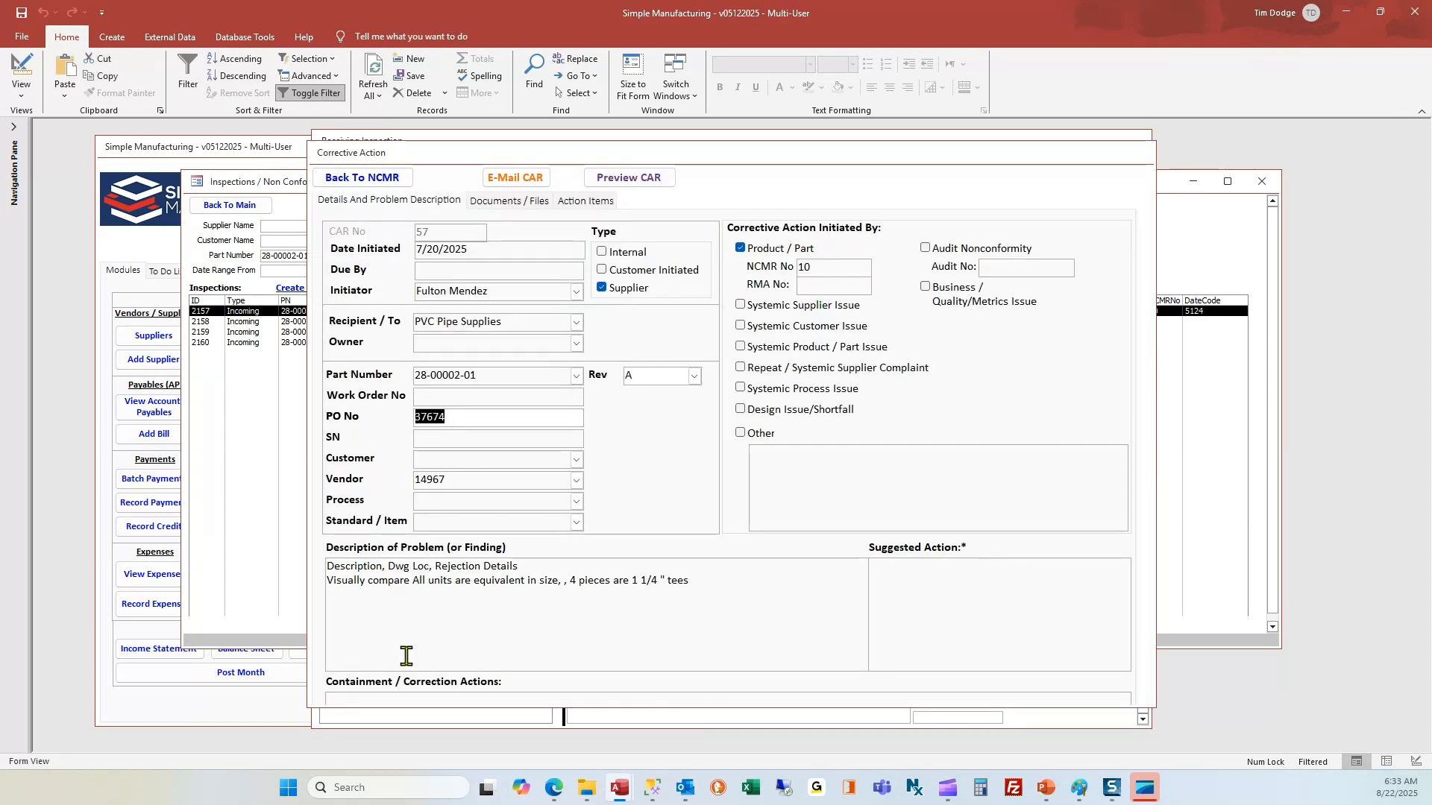
Return to NCMR 10, update issued CAR 57, and close inspection 2157.
left_click(358, 179)
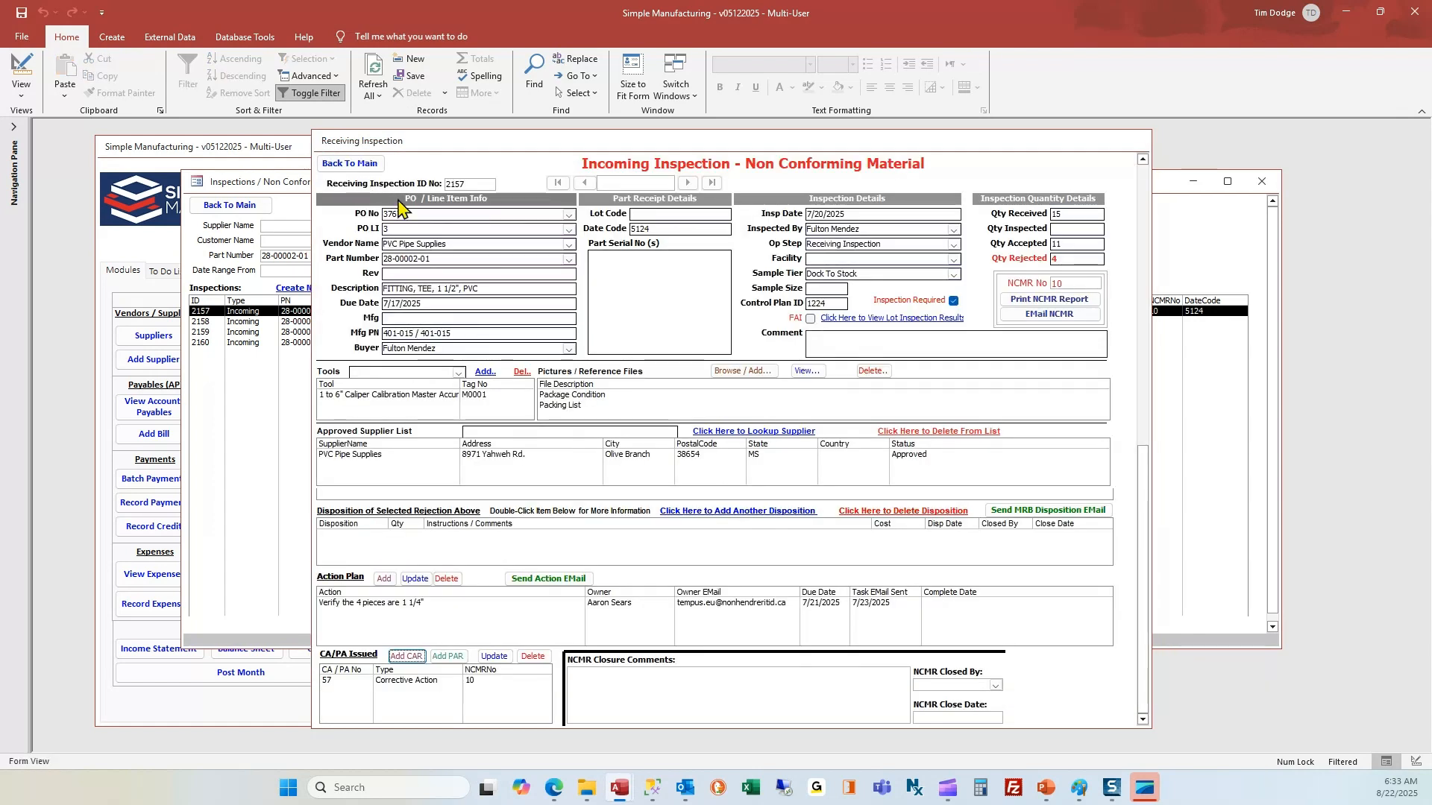
left_click(409, 687)
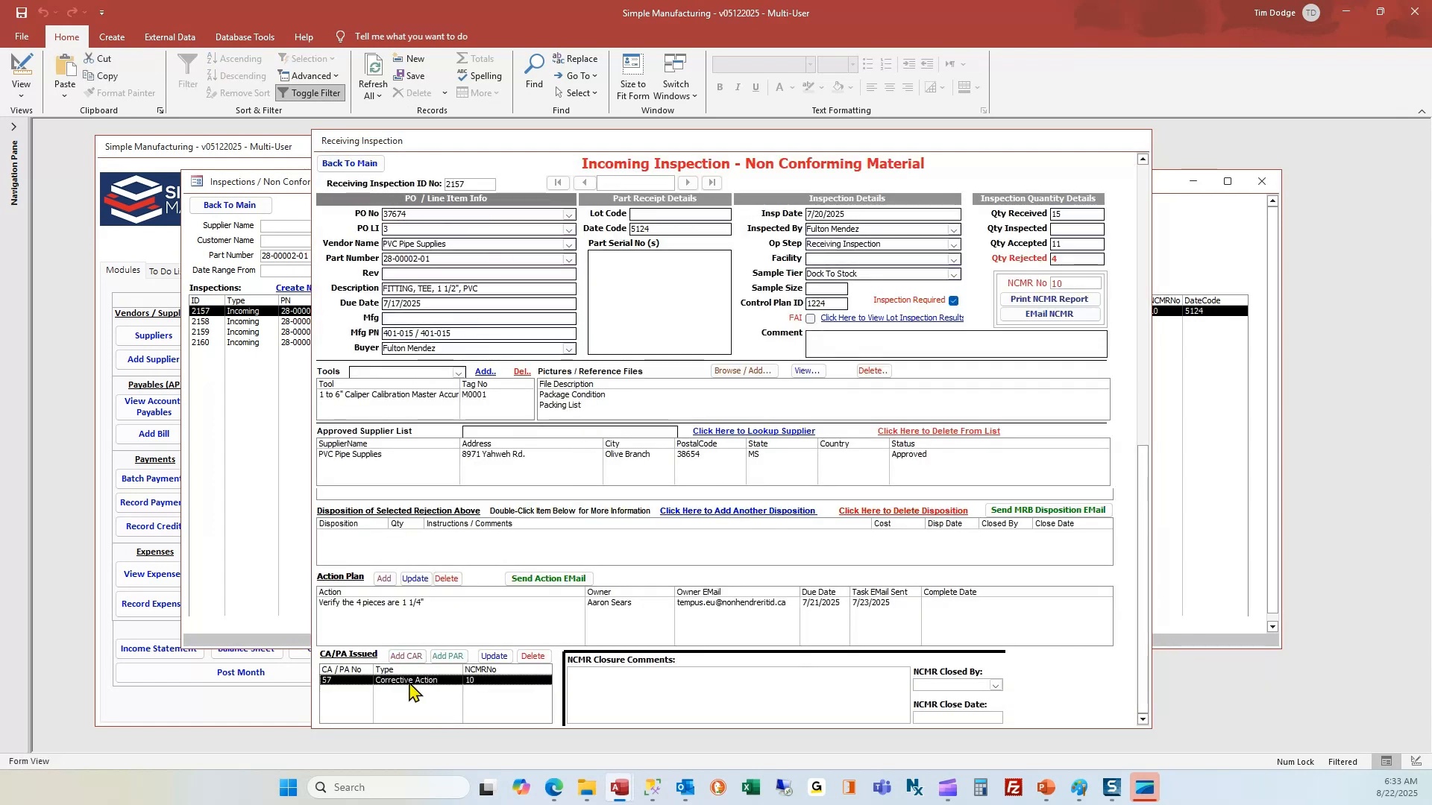
left_click(494, 658)
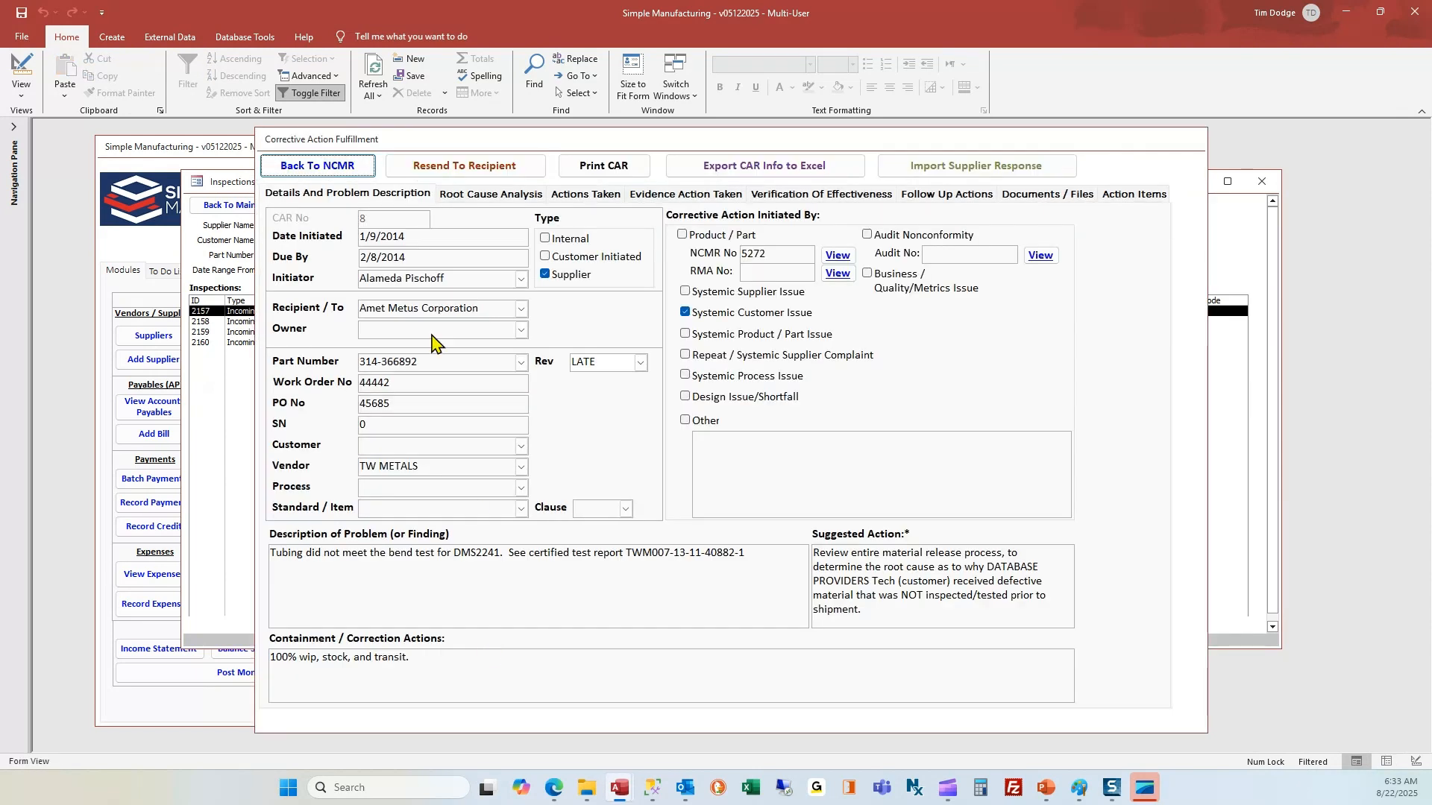
left_click(340, 171)
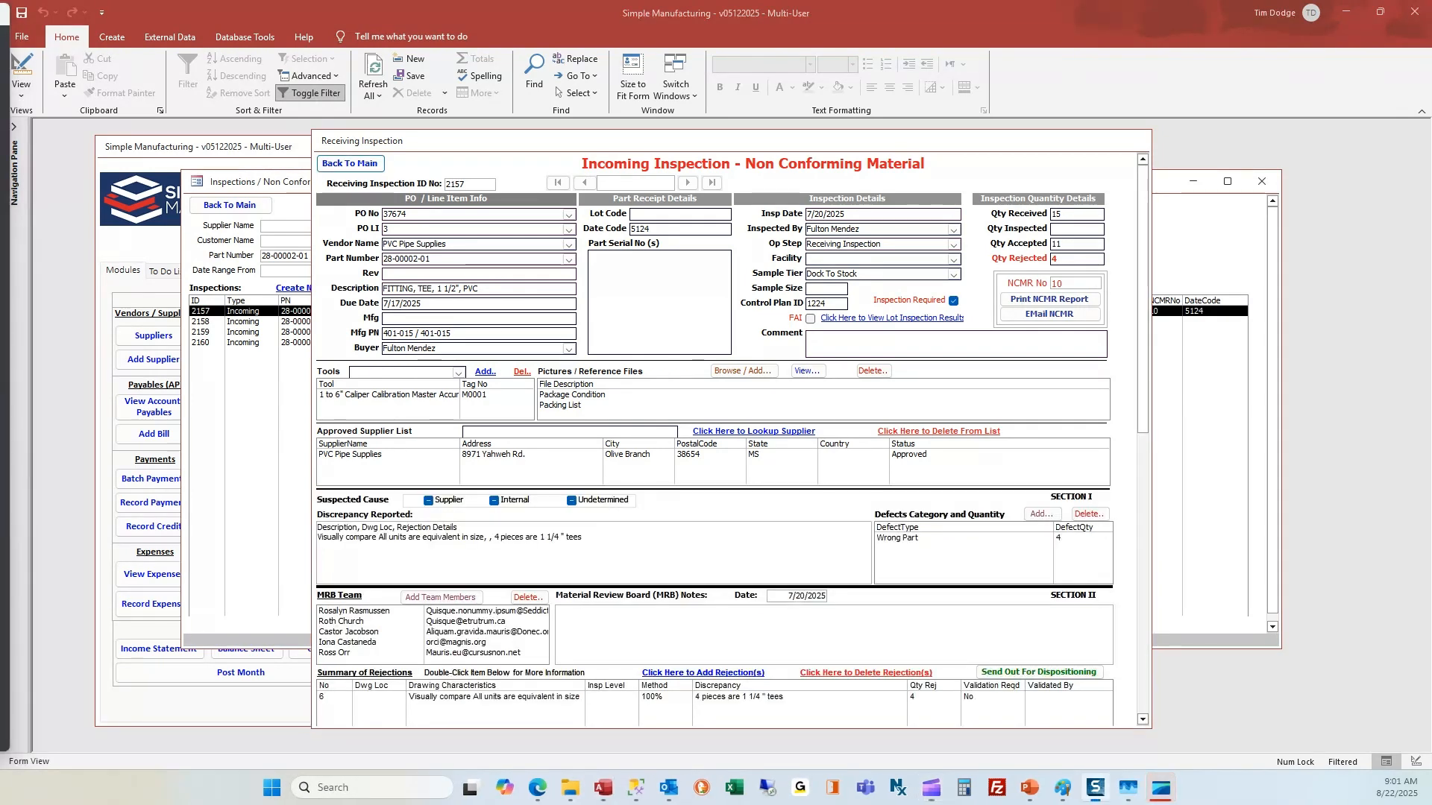
left_click(350, 166)
Open the simple version of CAR 57 from corrective action management.
left_click(228, 214)
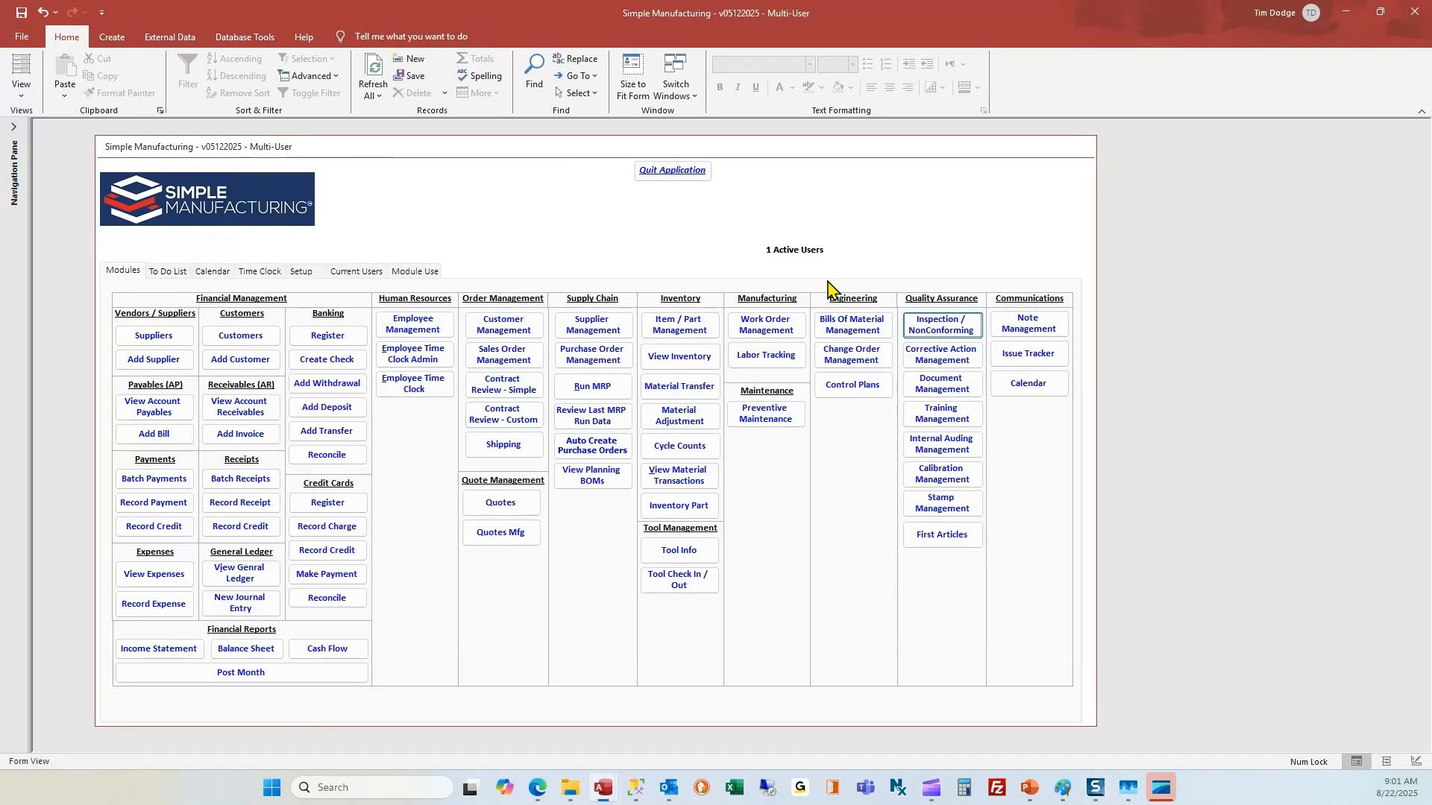
left_click(945, 359)
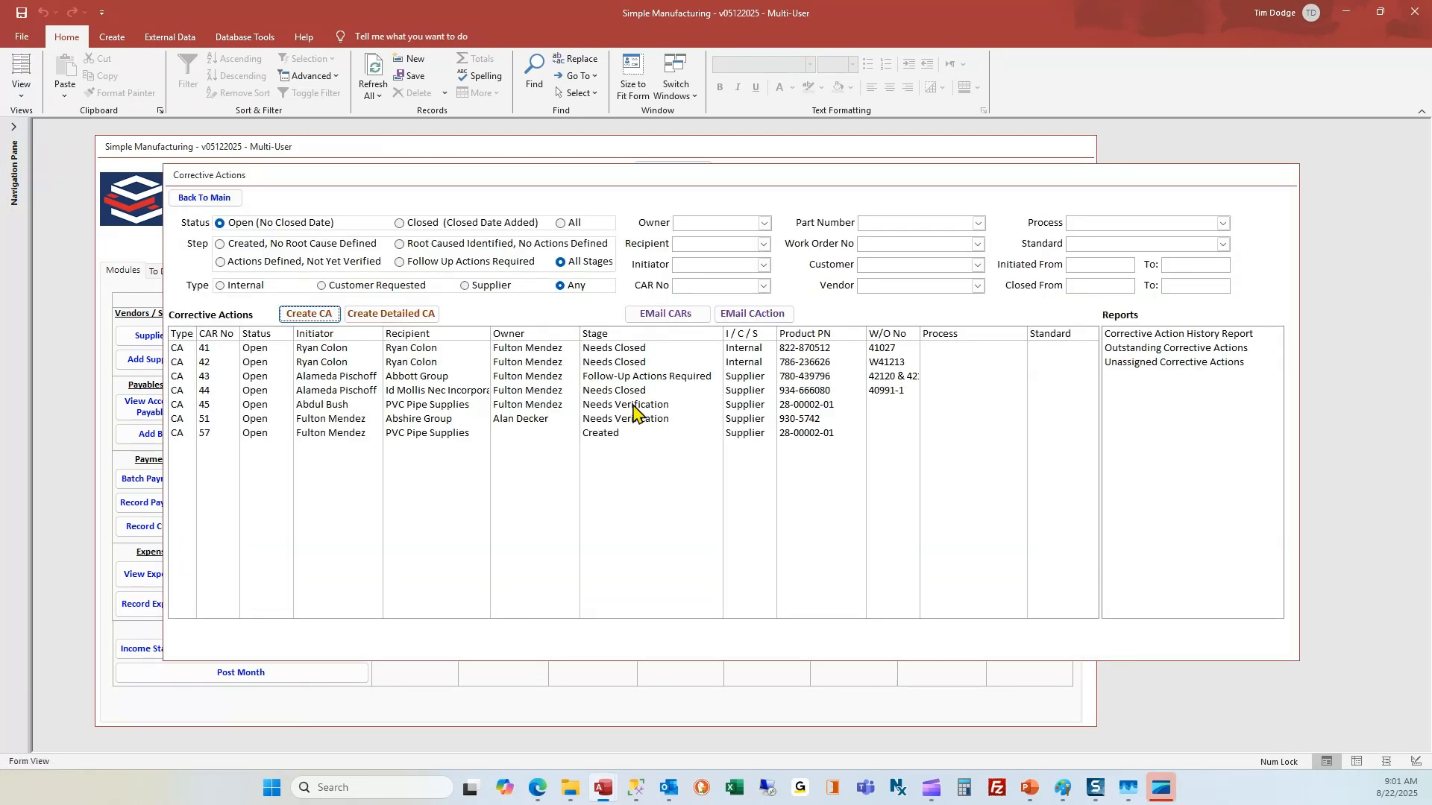
double_click(380, 434)
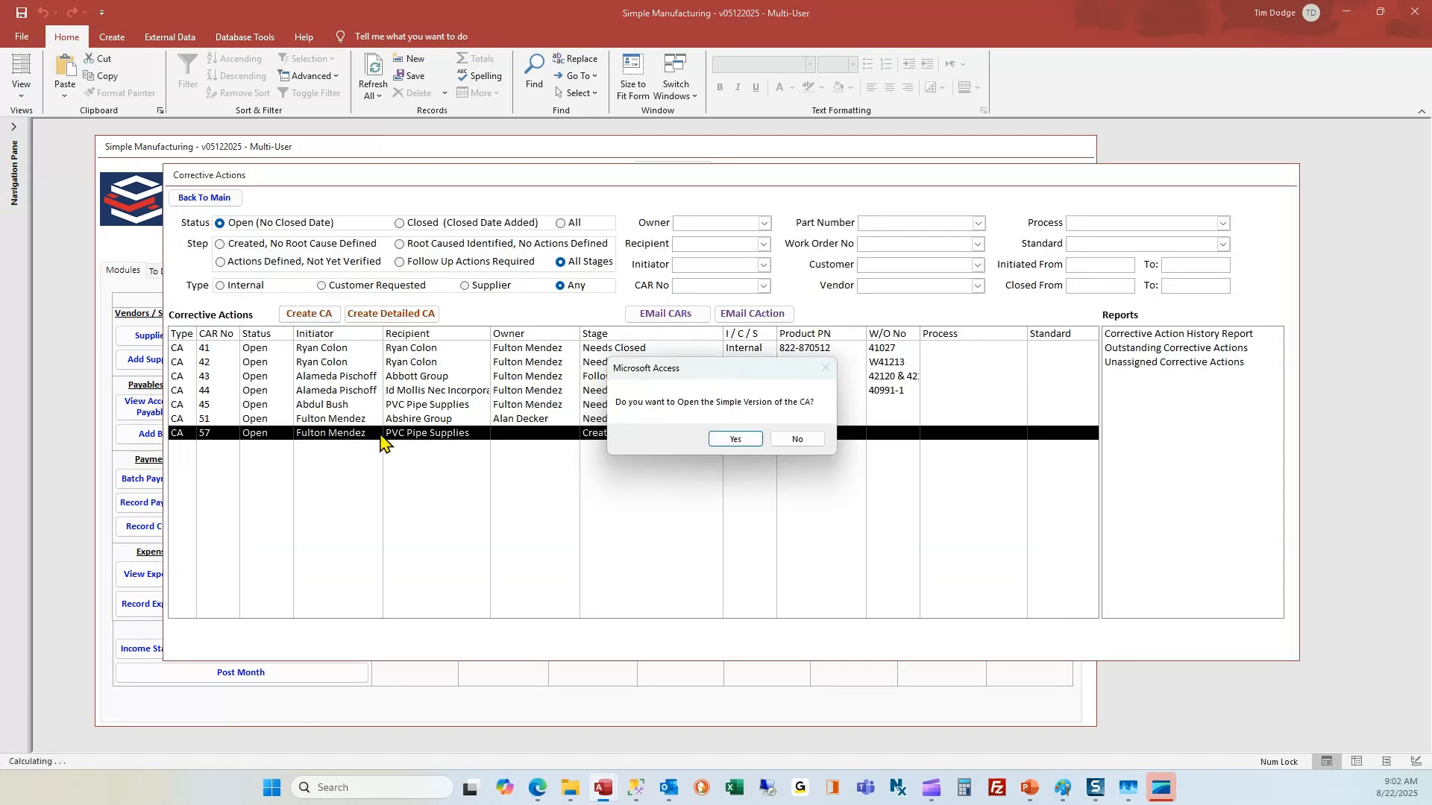
left_click(735, 442)
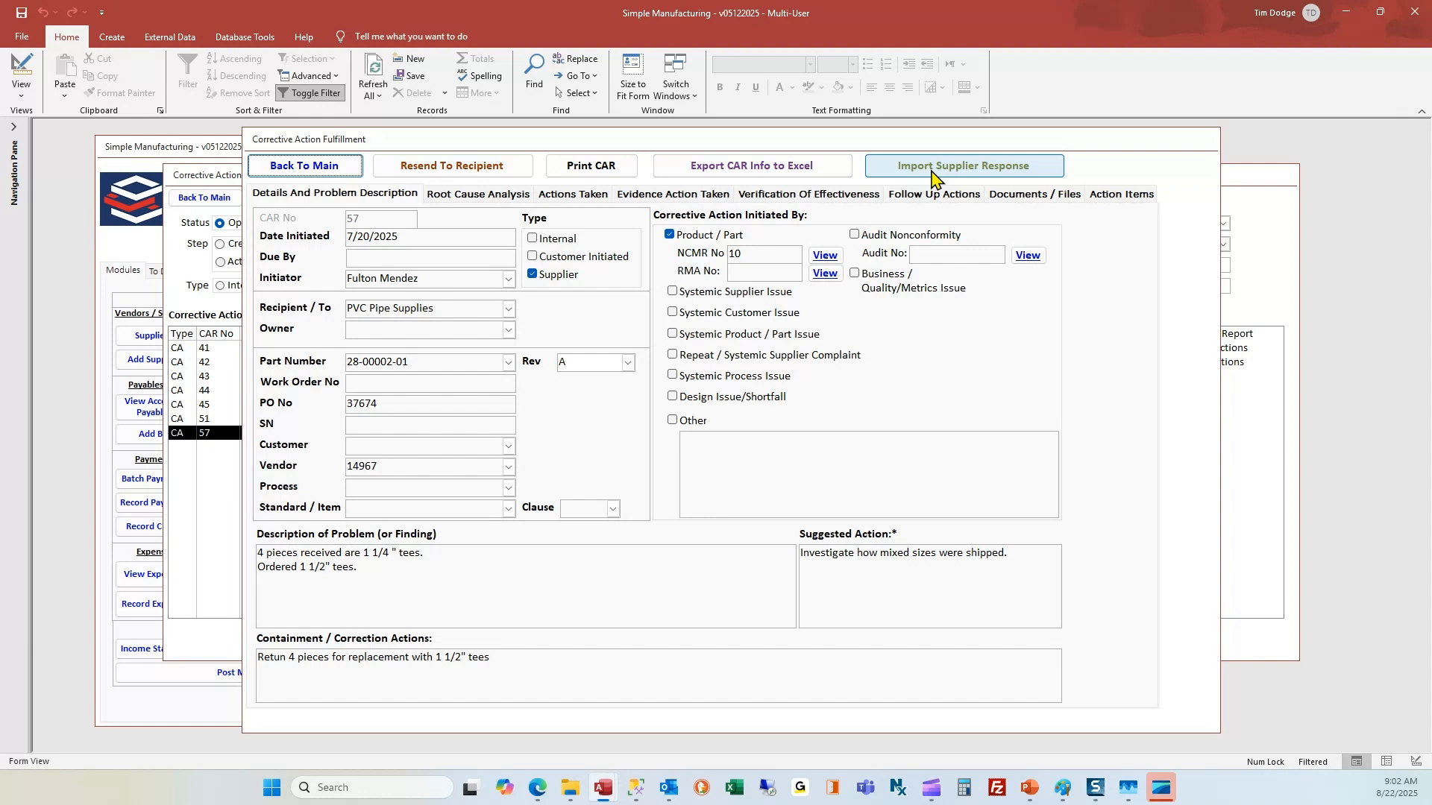
Export CAR 57 to Excel and resend it to PVC Pipe Supplies by e-mail.
left_click(773, 171)
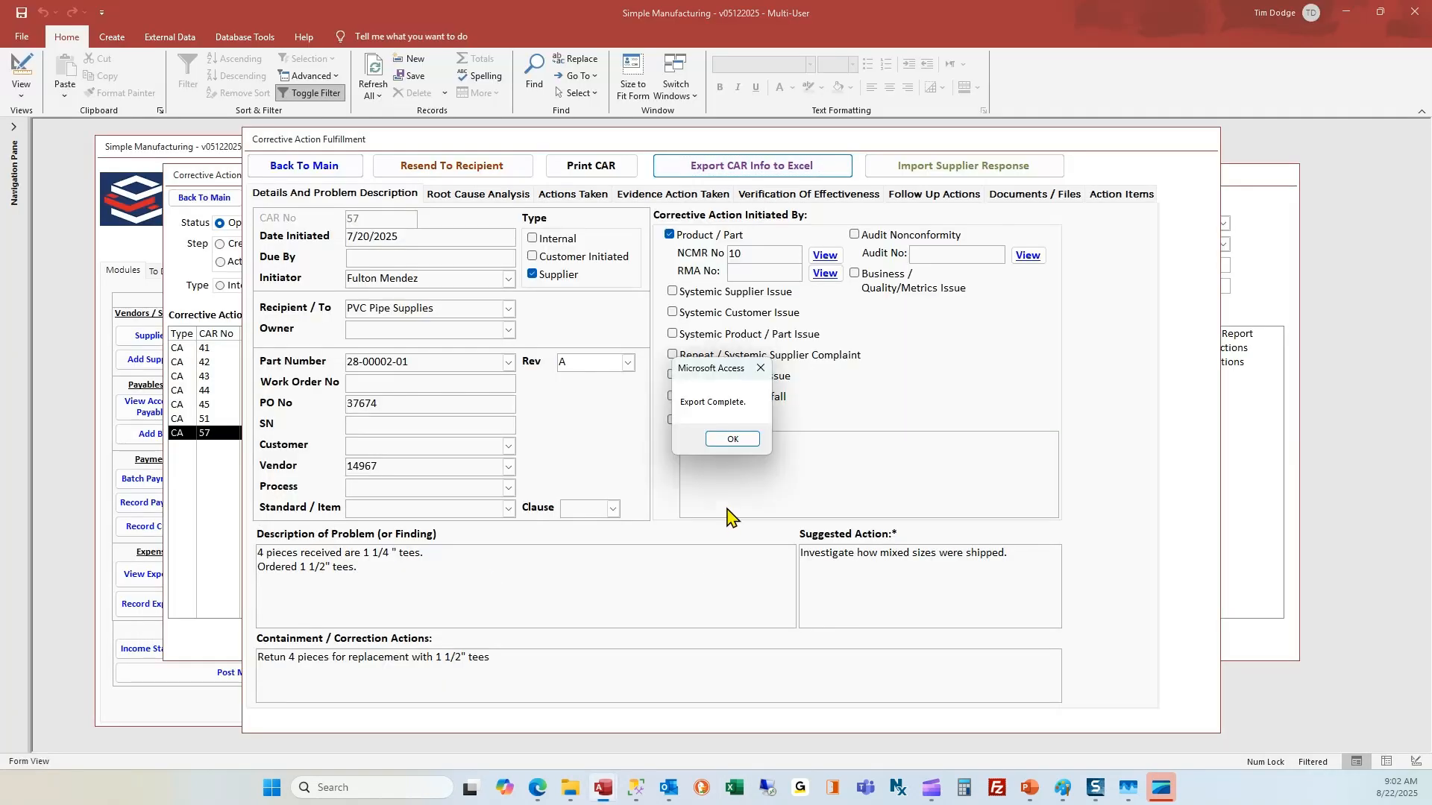
left_click(733, 441)
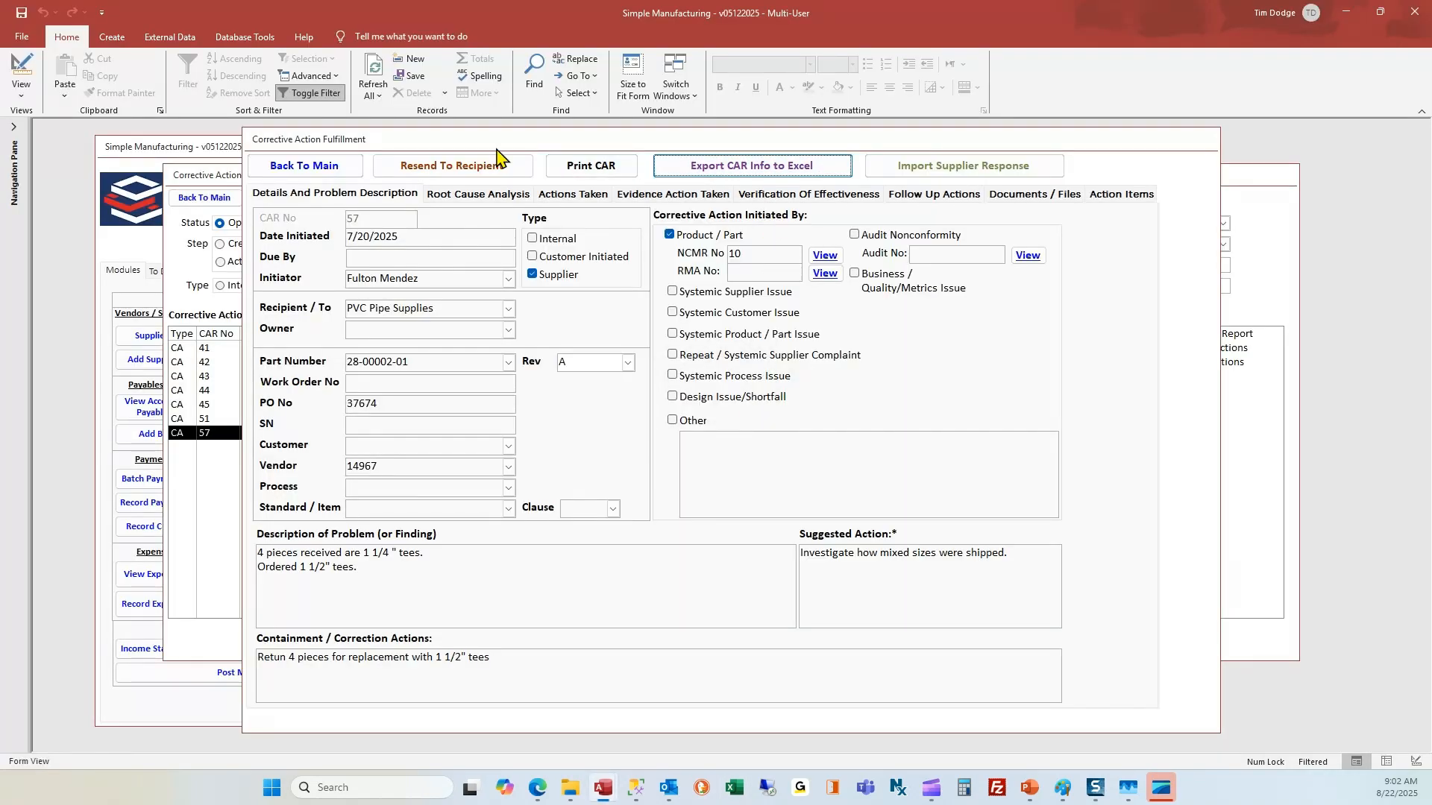
left_click(456, 170)
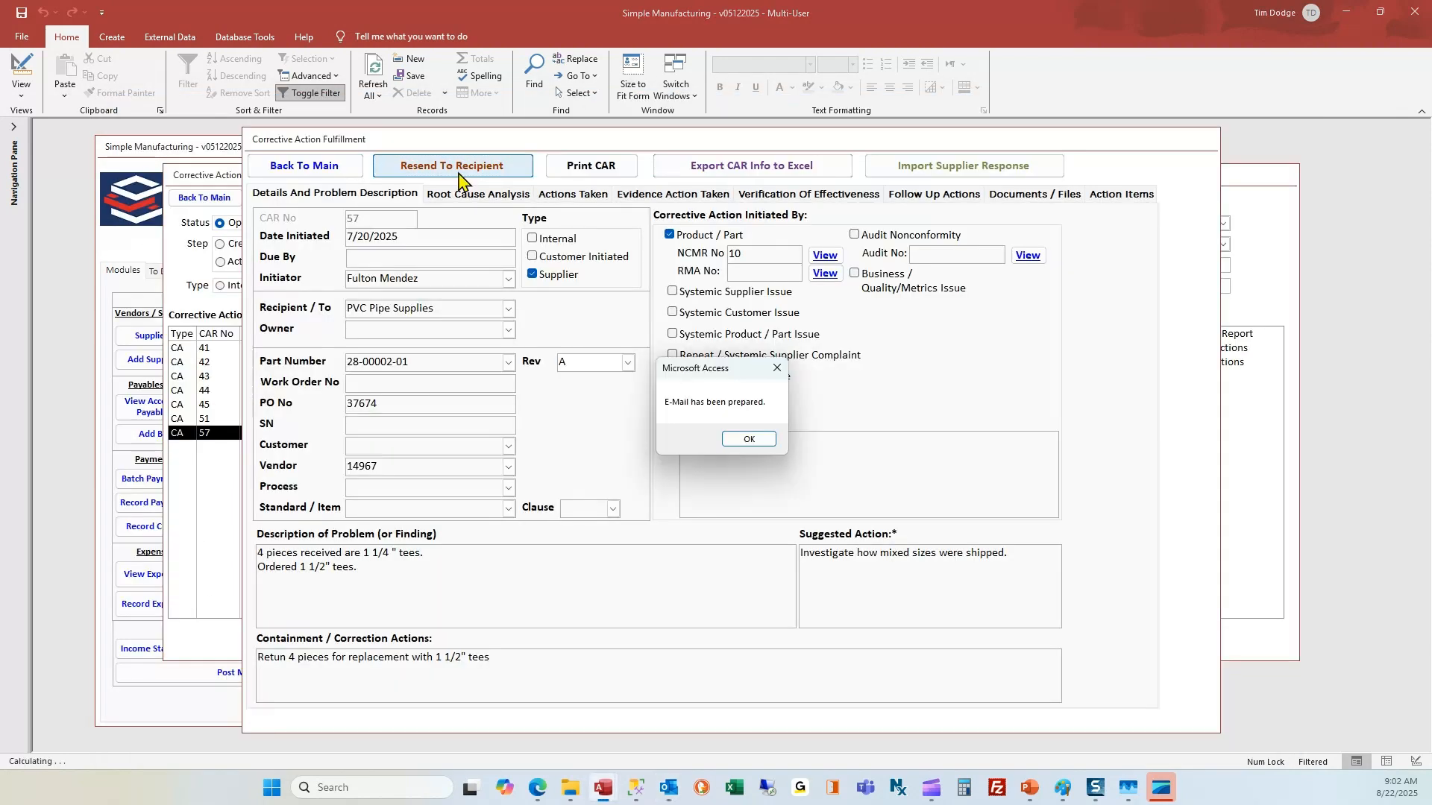
left_click(748, 439)
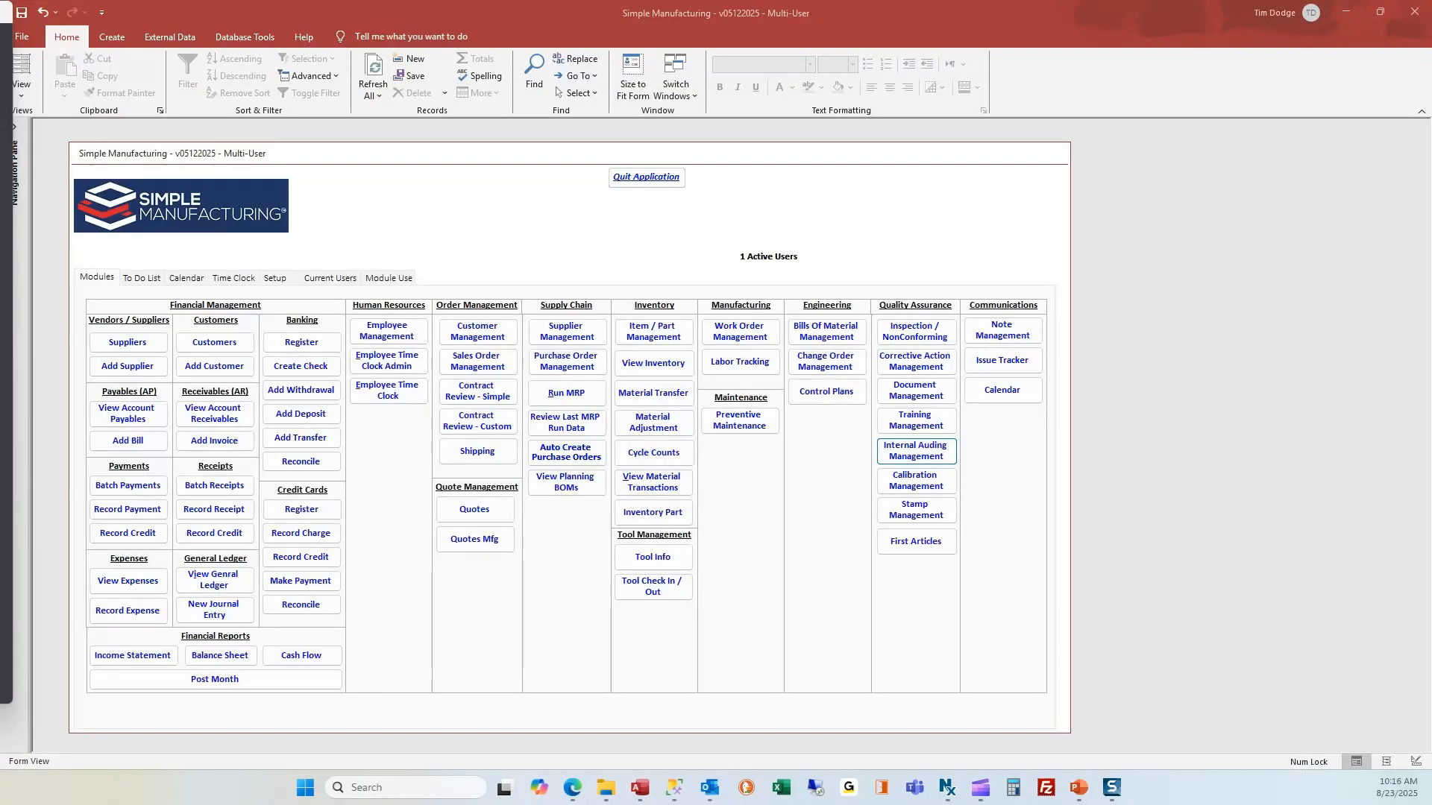
Create CAR 61 for finding 1 of the Verification of Purchase Product audit, due 8/31/2025.
left_click(919, 453)
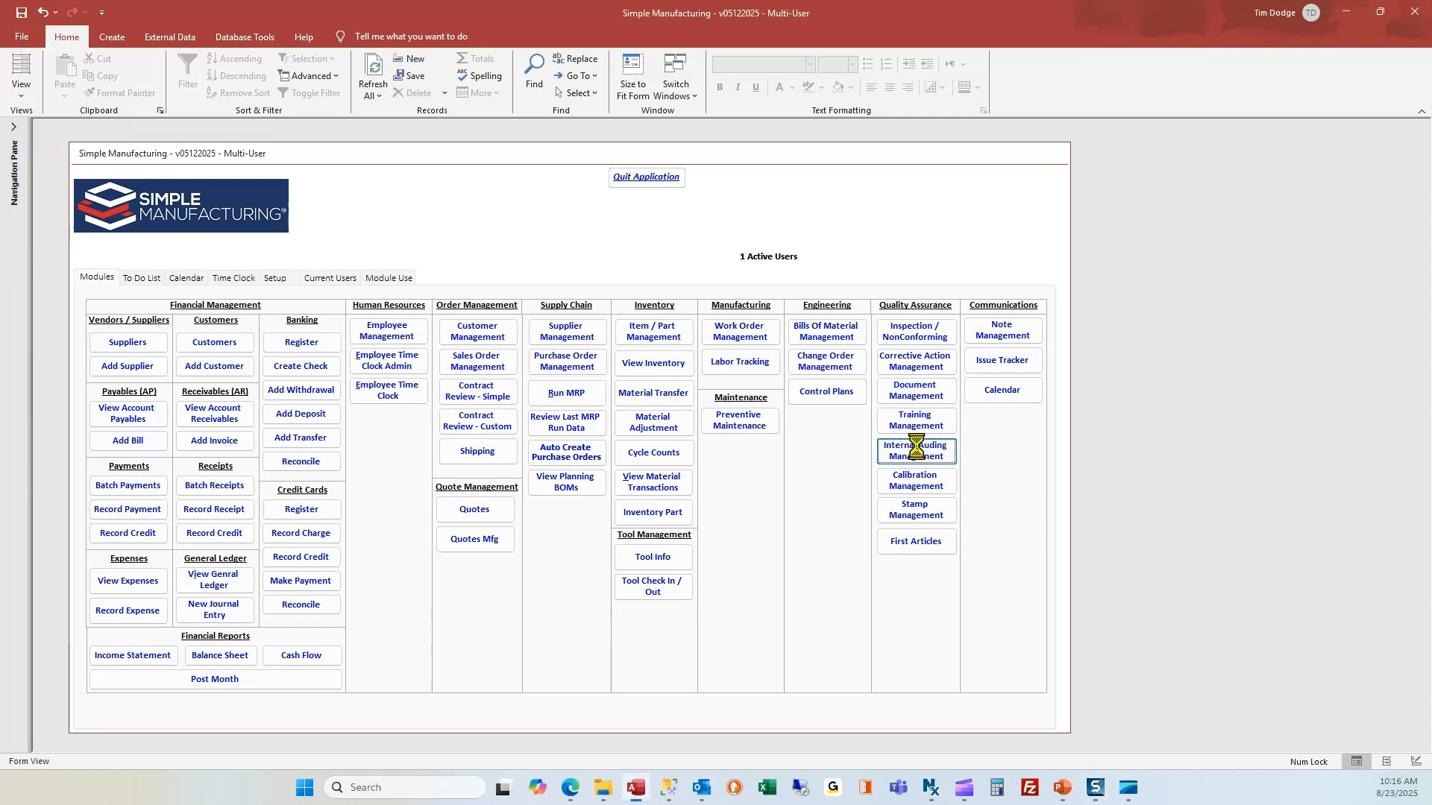
double_click(475, 423)
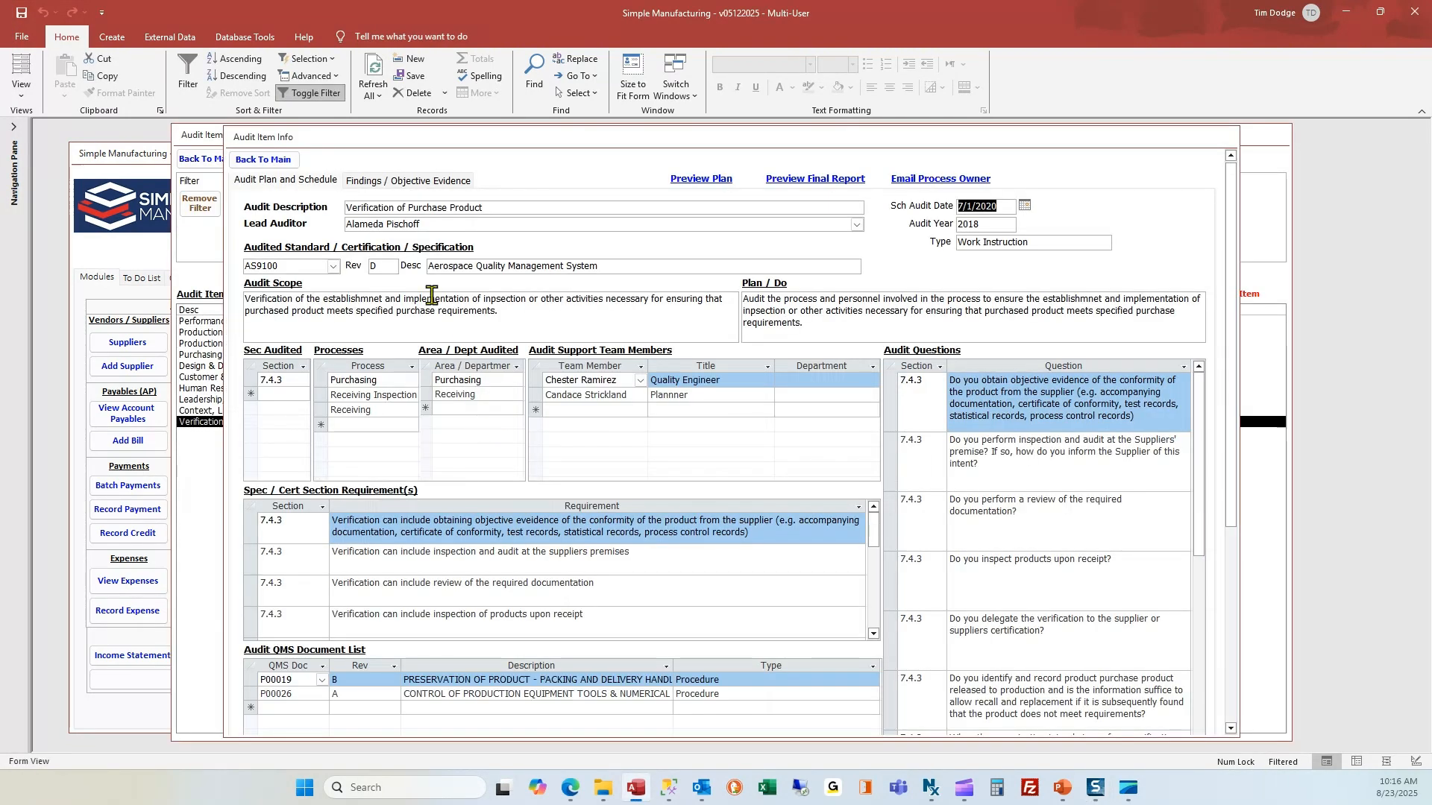
left_click(396, 183)
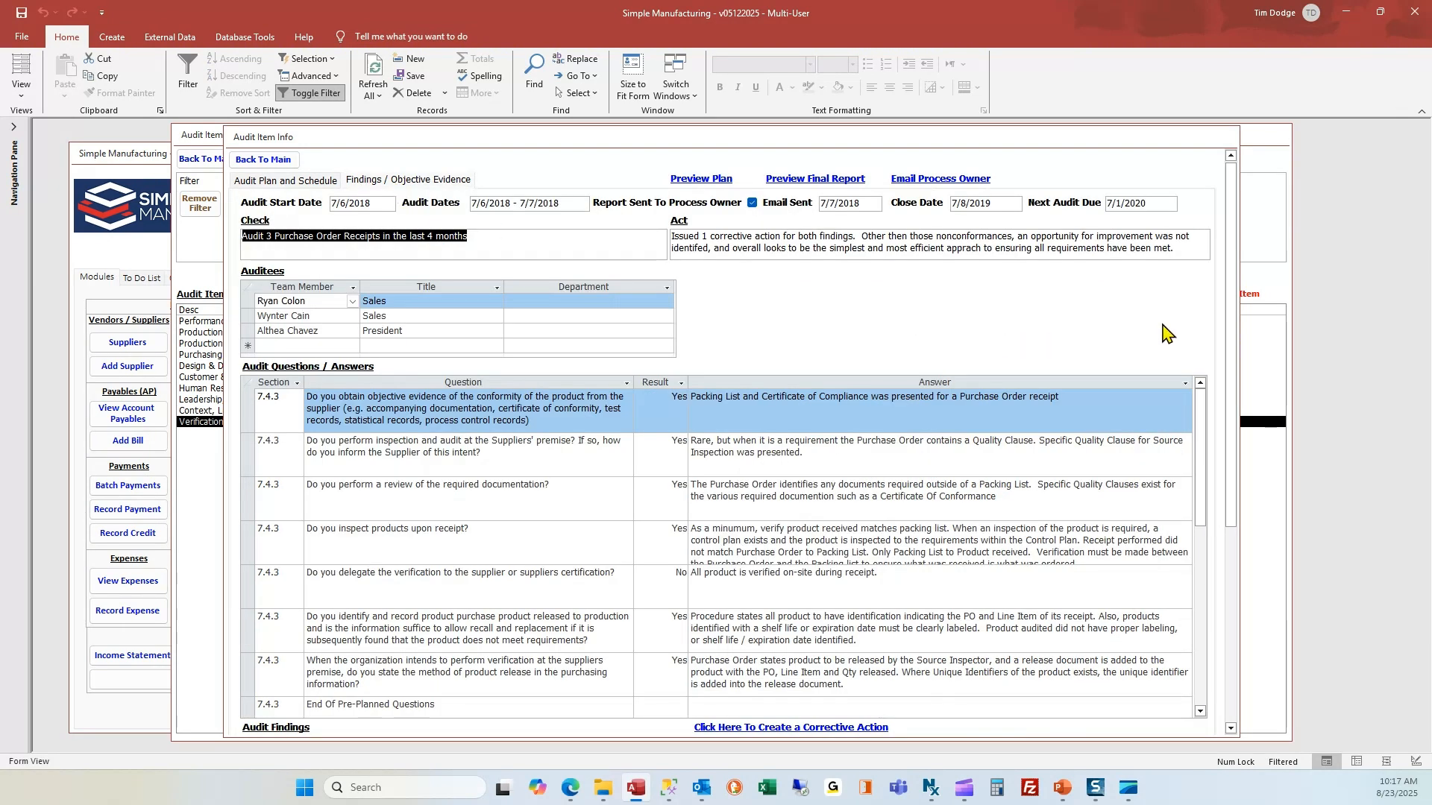
left_click_drag(1240, 343, 1238, 589)
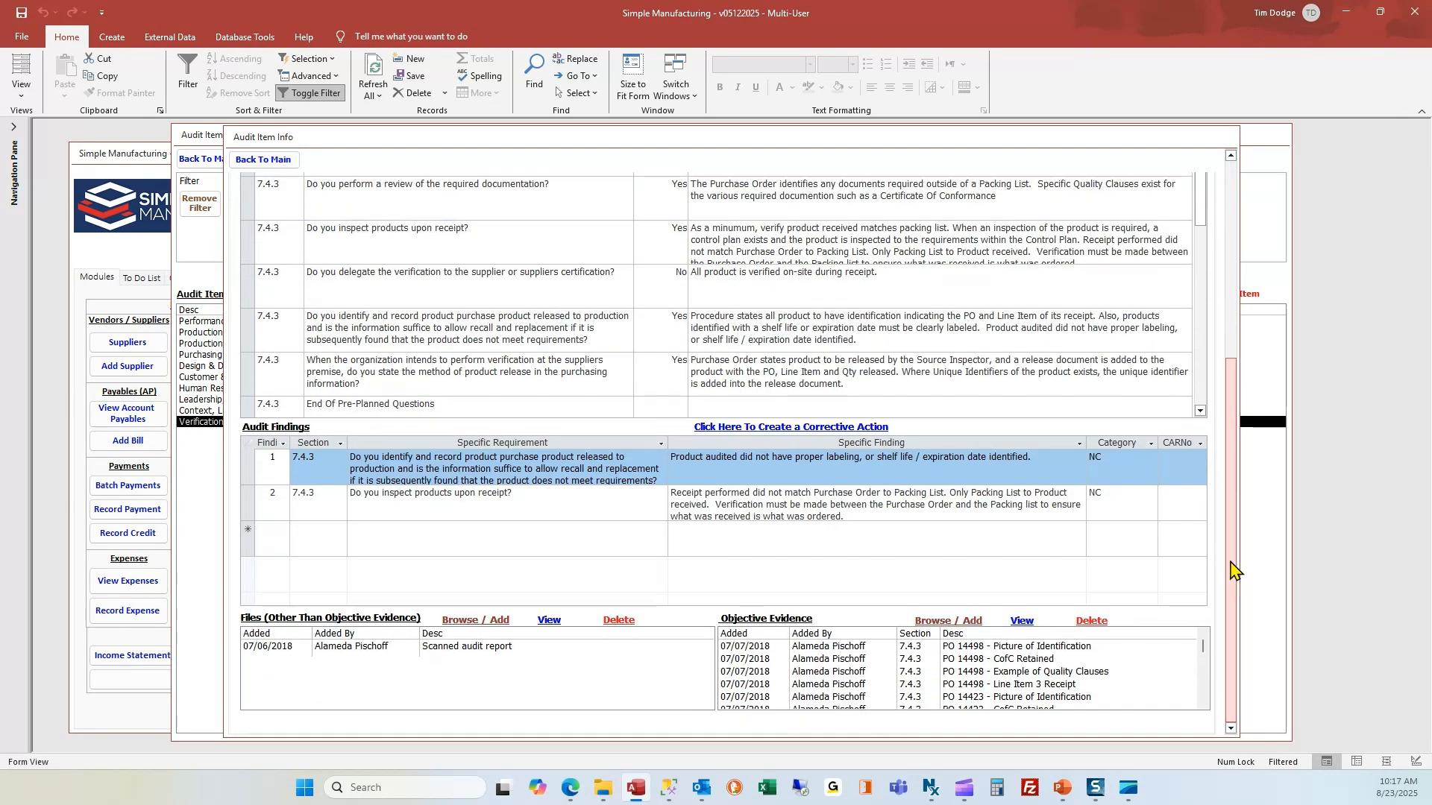
left_click(1172, 472)
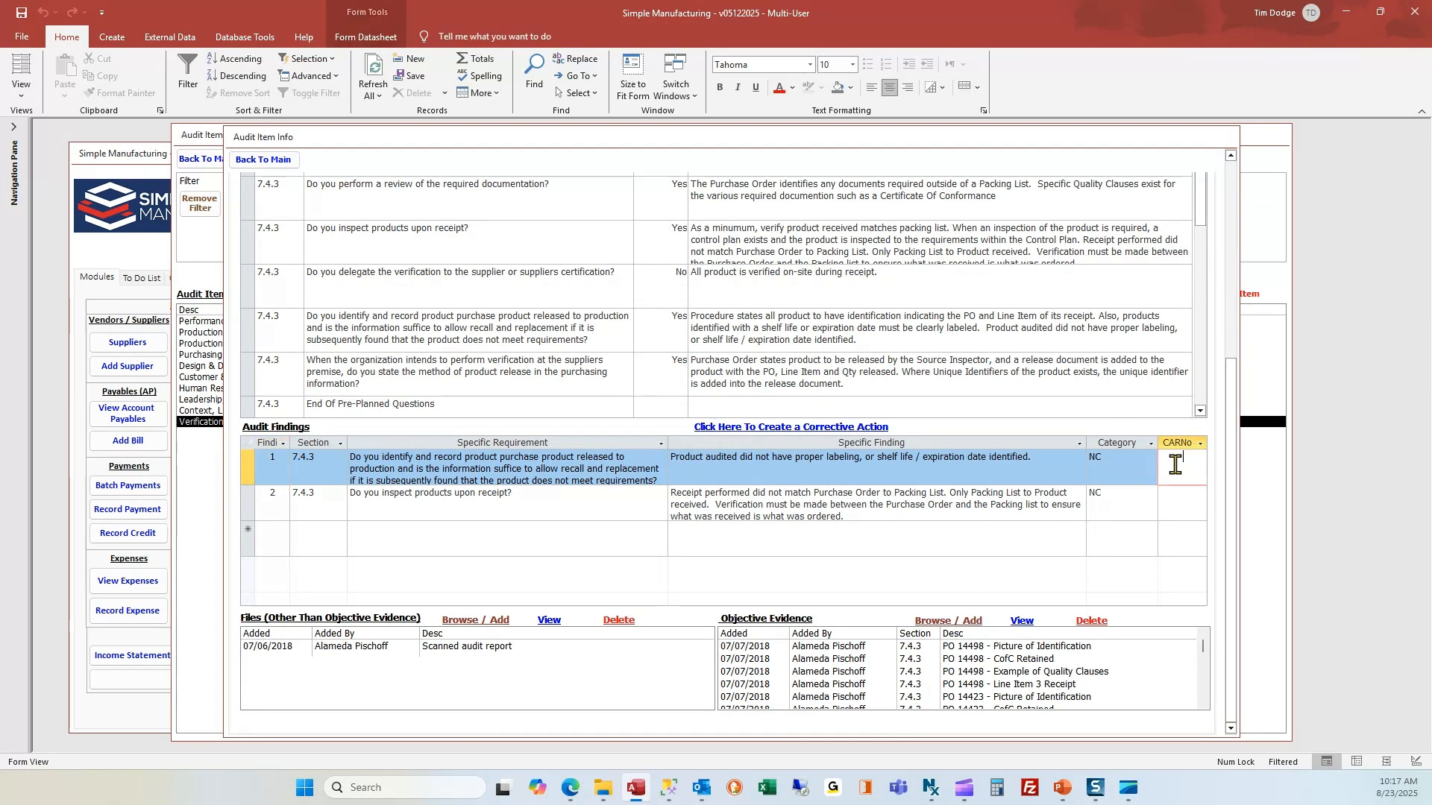
left_click(824, 430)
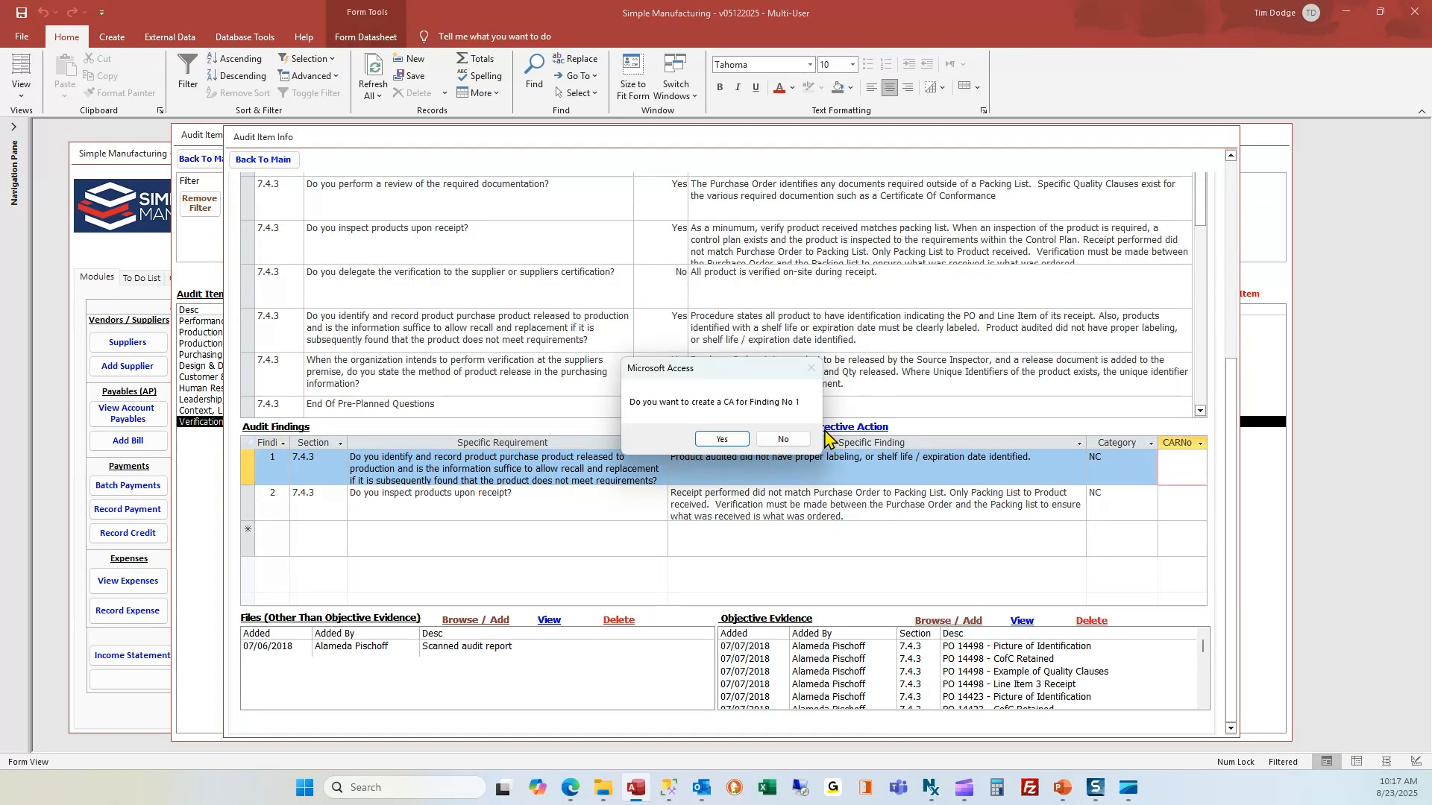
left_click(722, 440)
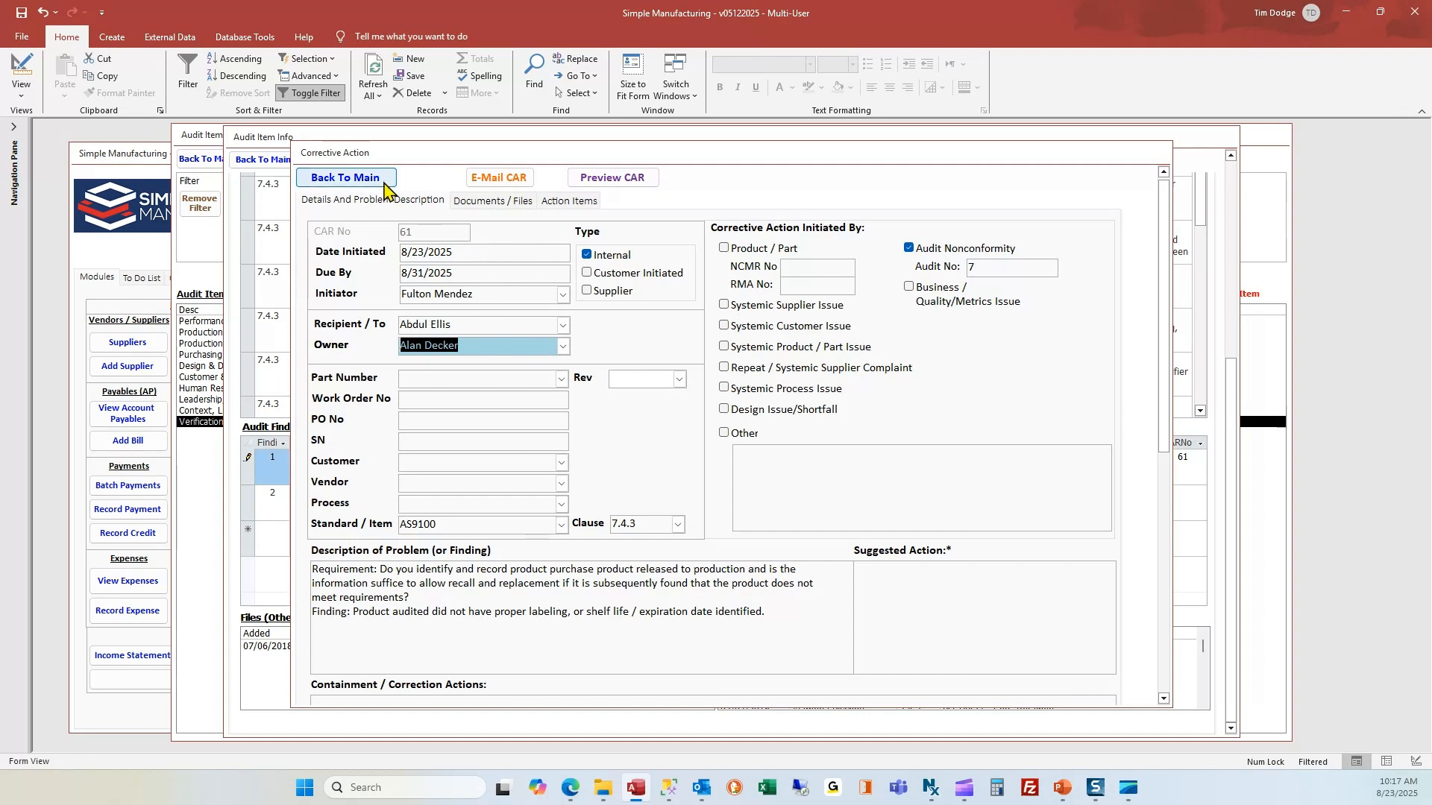
E-mail CAR 61 as CAR_61.pdf, discard the Outlook draft, and return to the audit findings.
left_click(497, 177)
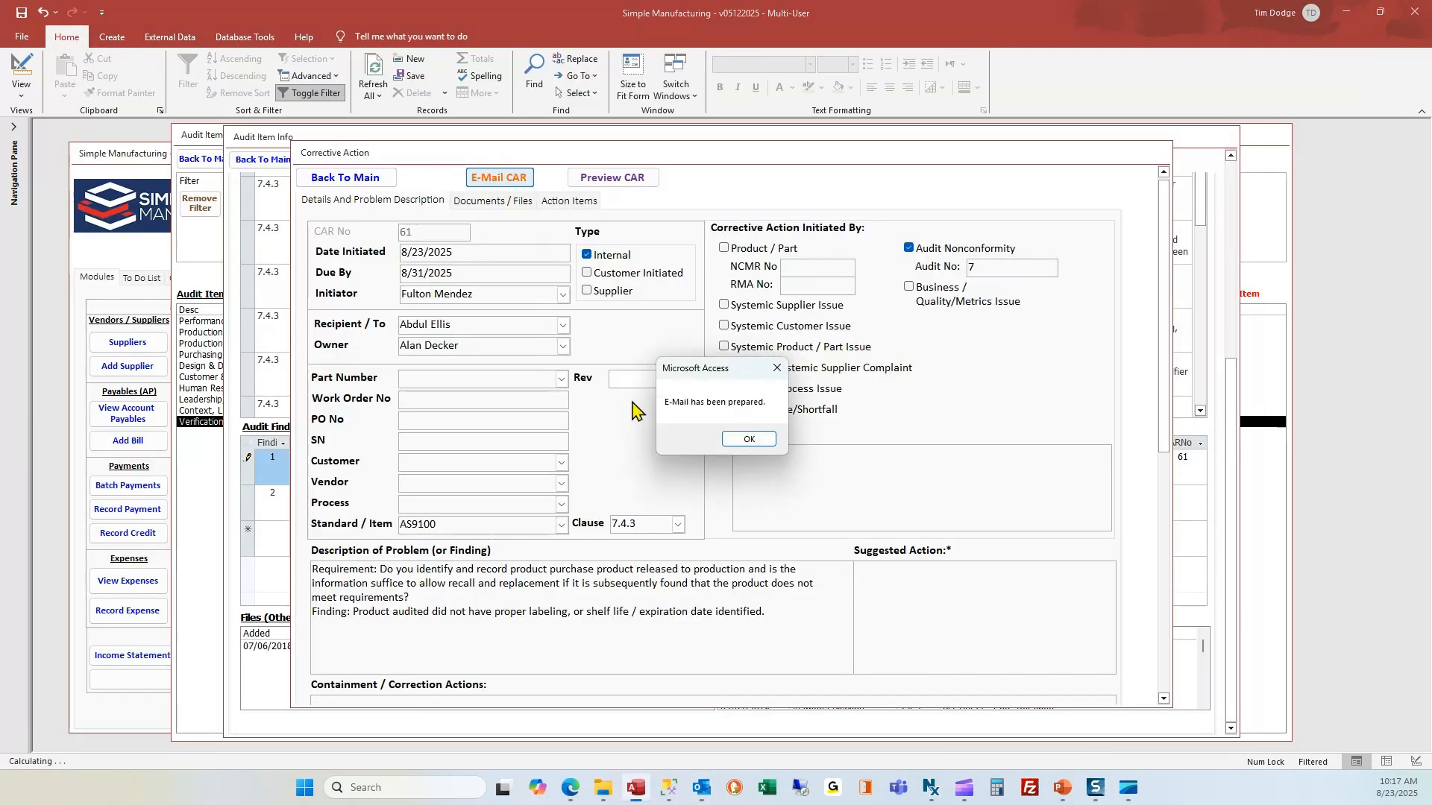
left_click(759, 441)
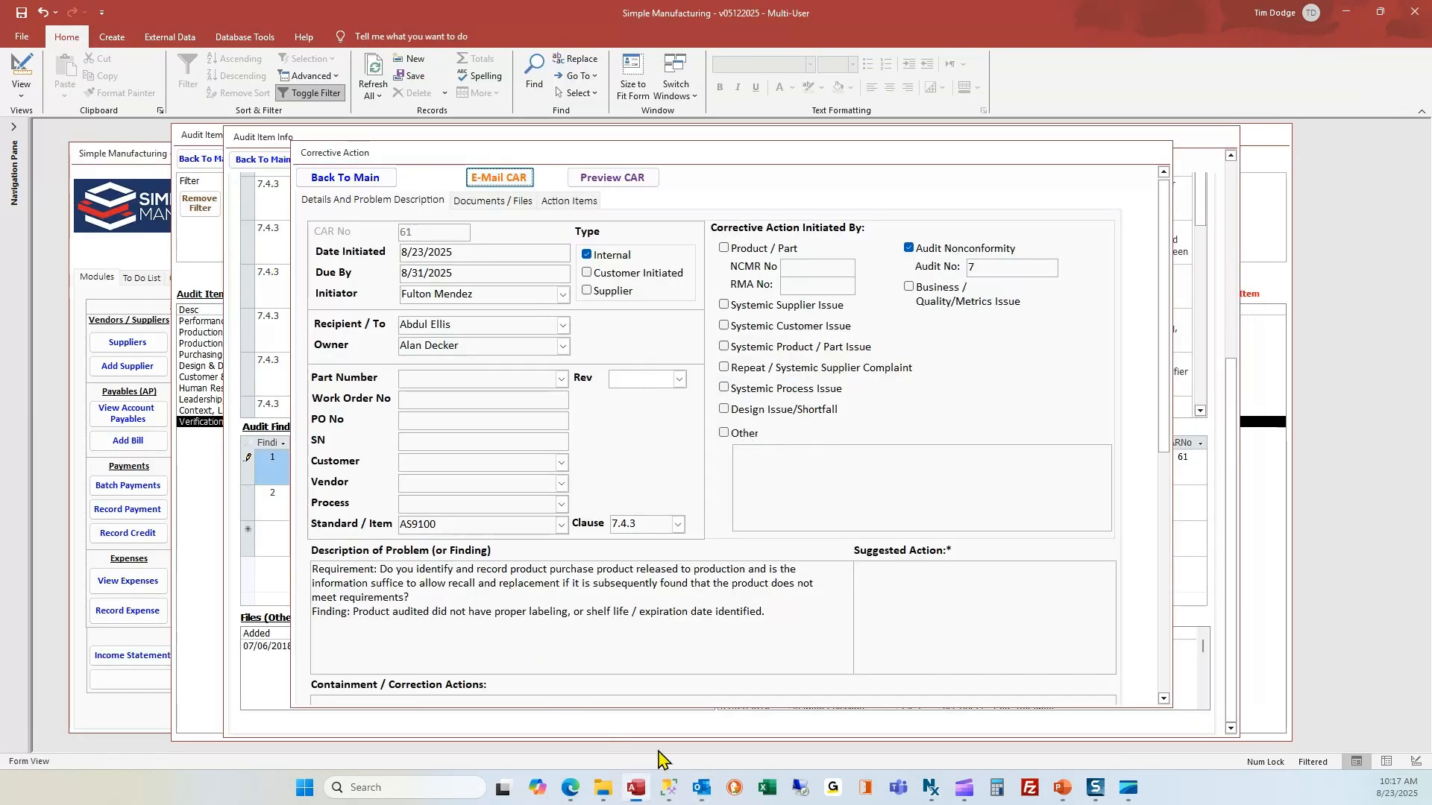
mouse_move(701, 784)
left_click(837, 734)
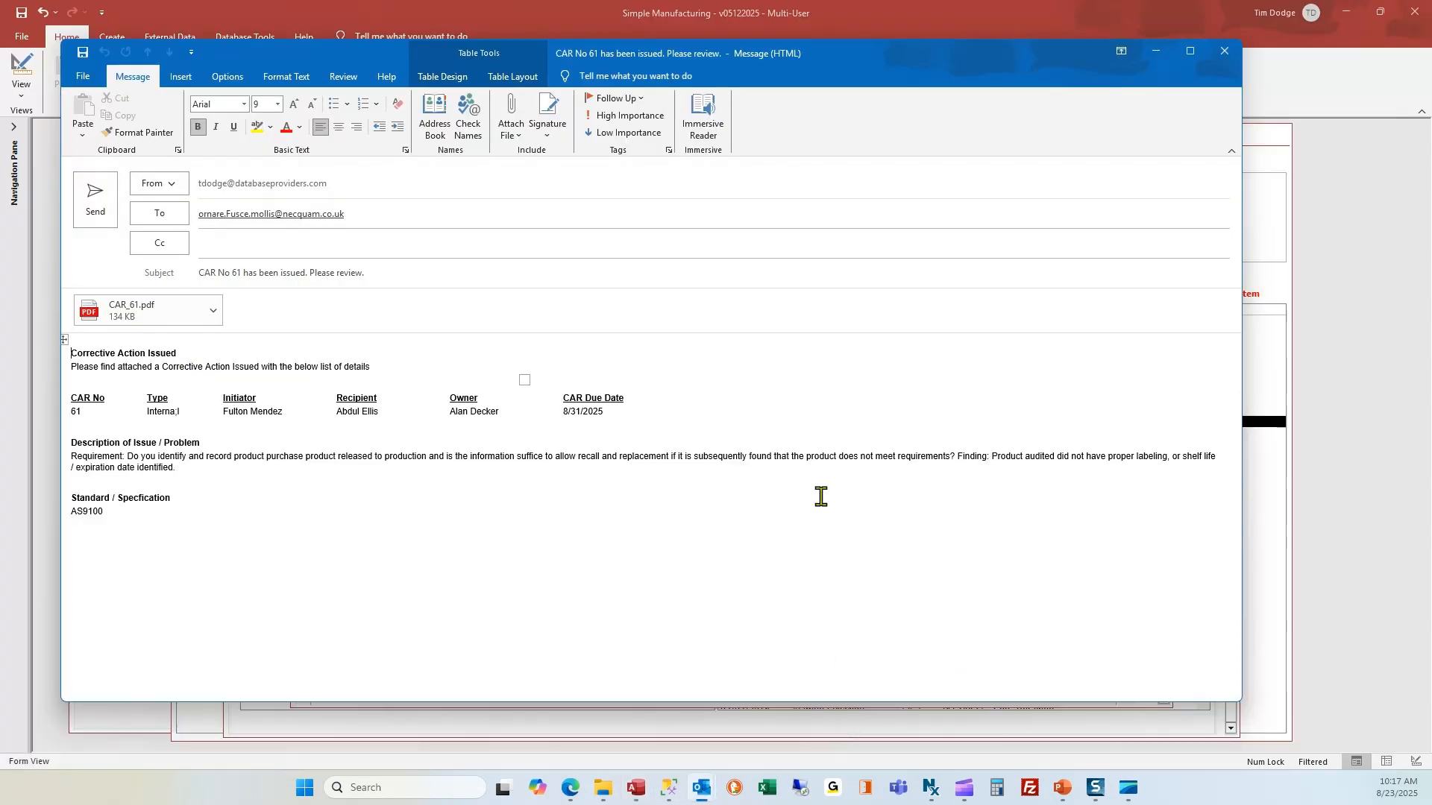
left_click(1223, 54)
left_click(684, 412)
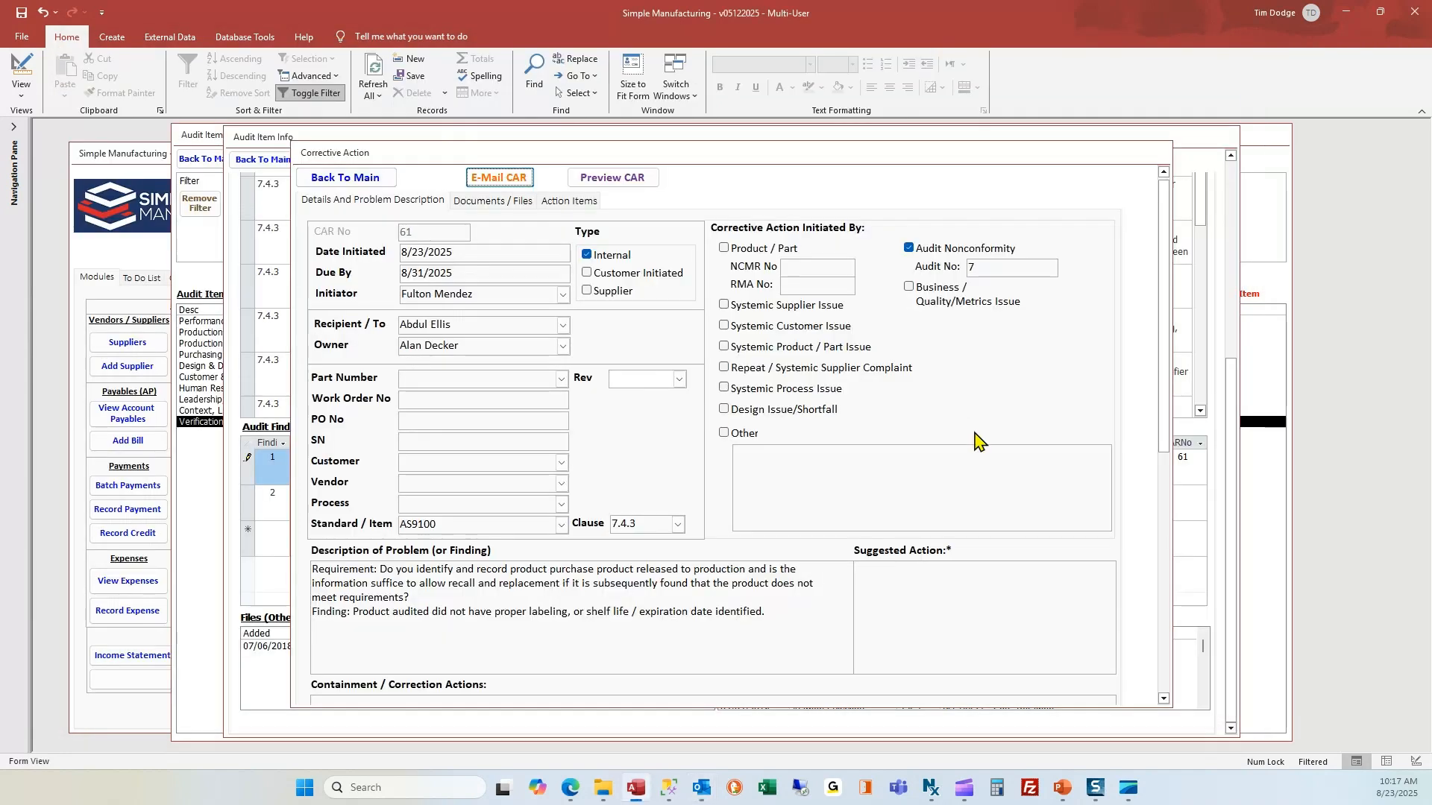
left_click(360, 179)
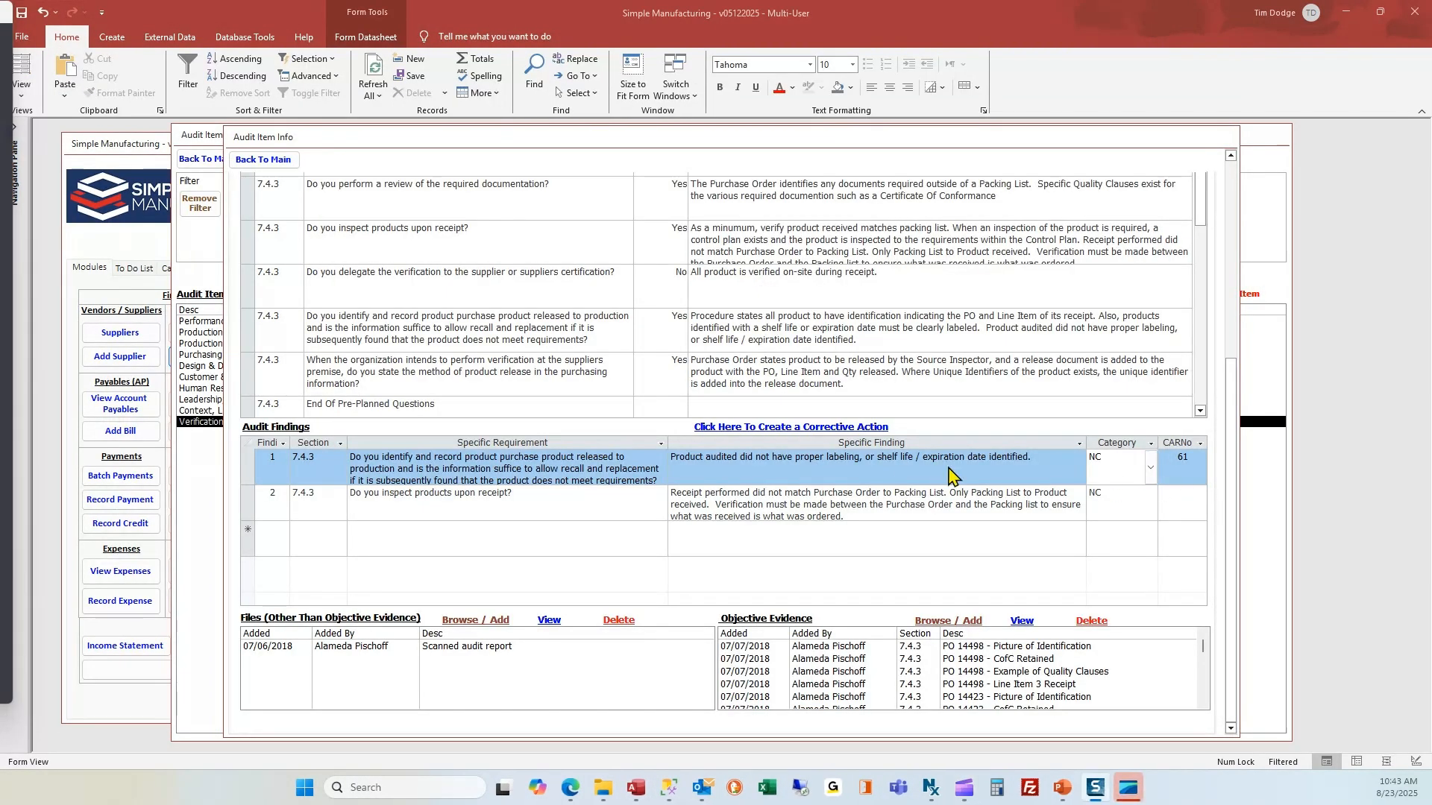
Create CAR 63 for finding 2, due 8/31/2025, and assign its recipient and owner.
left_click(1137, 518)
left_click(794, 427)
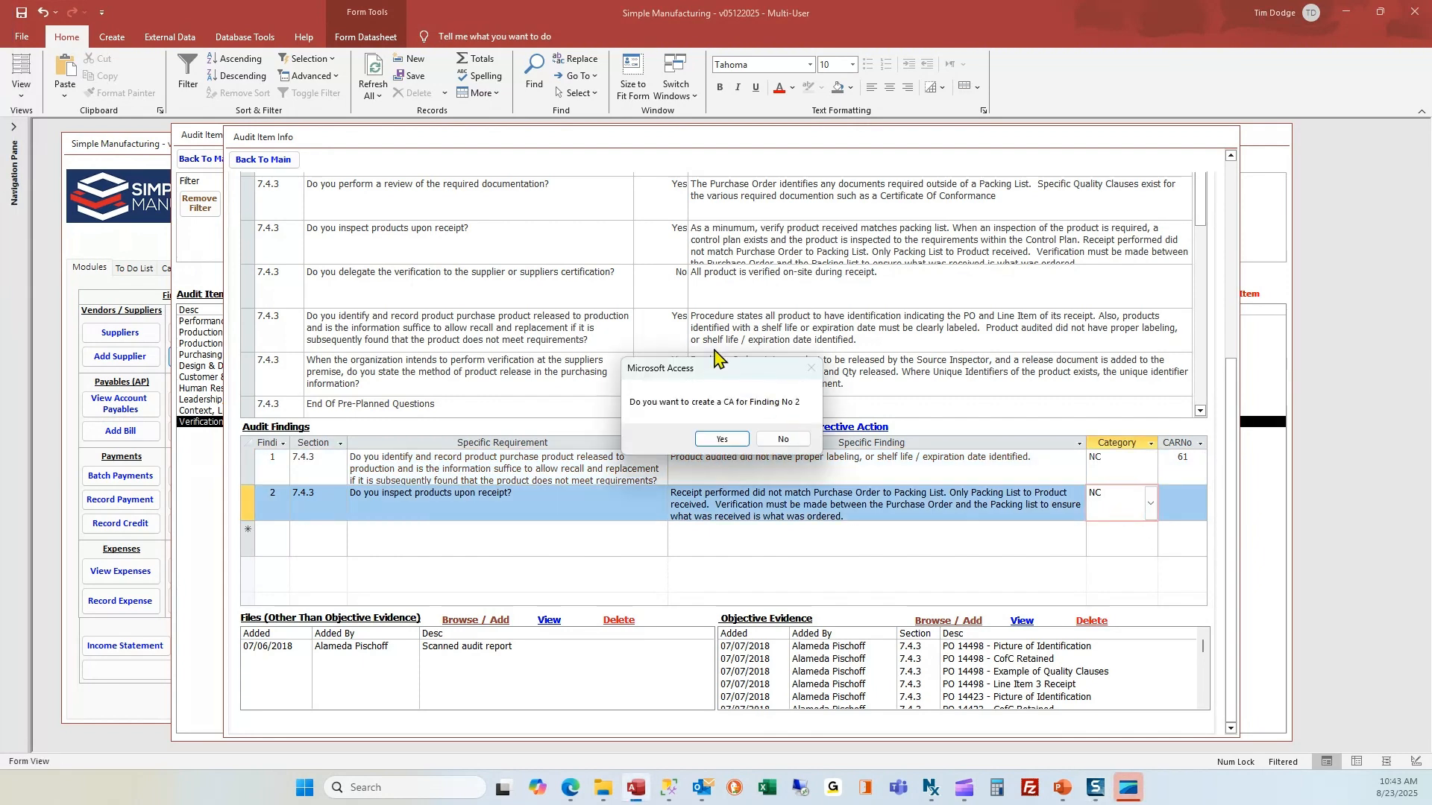
left_click(722, 438)
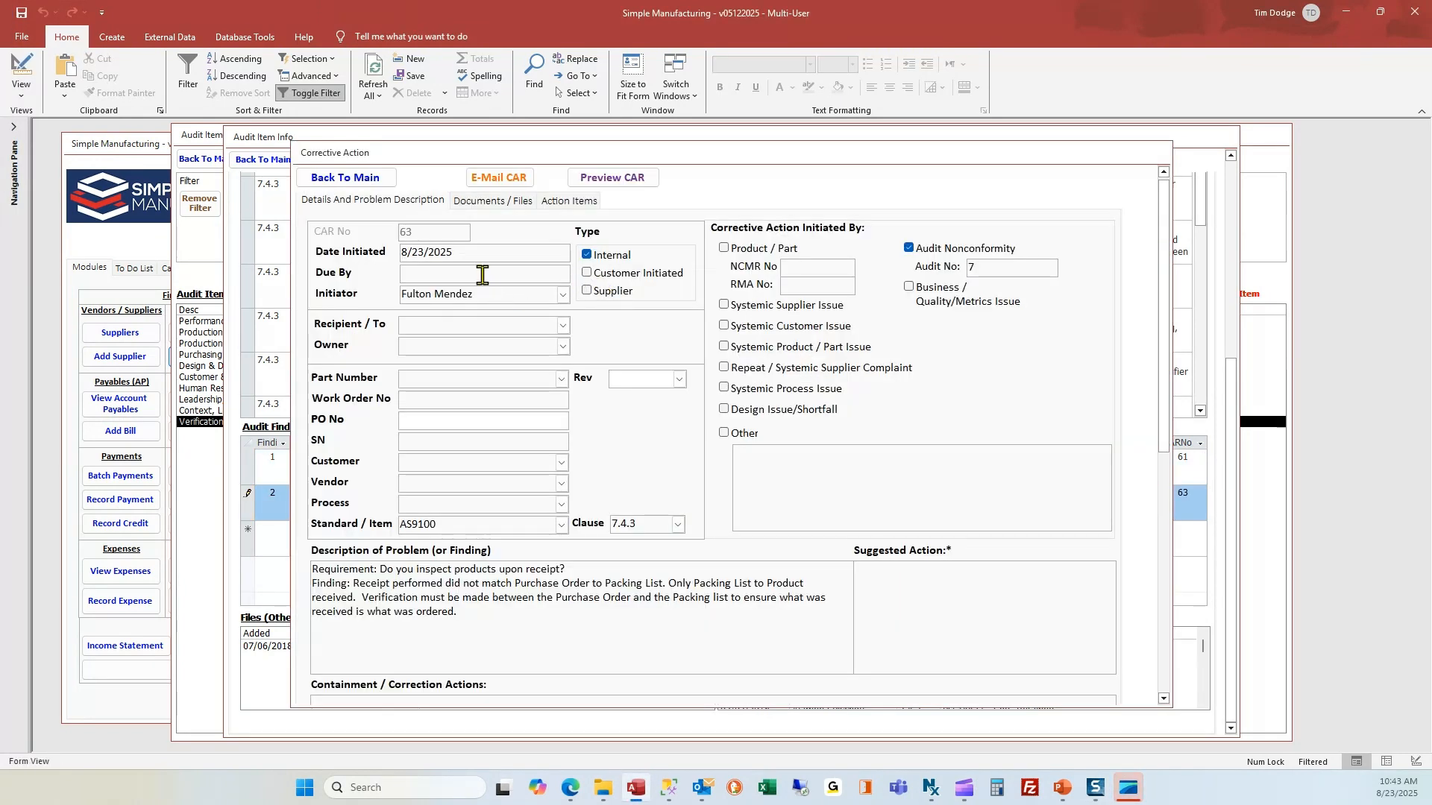
left_click(482, 275)
type("8/31/2025")
left_click(460, 323)
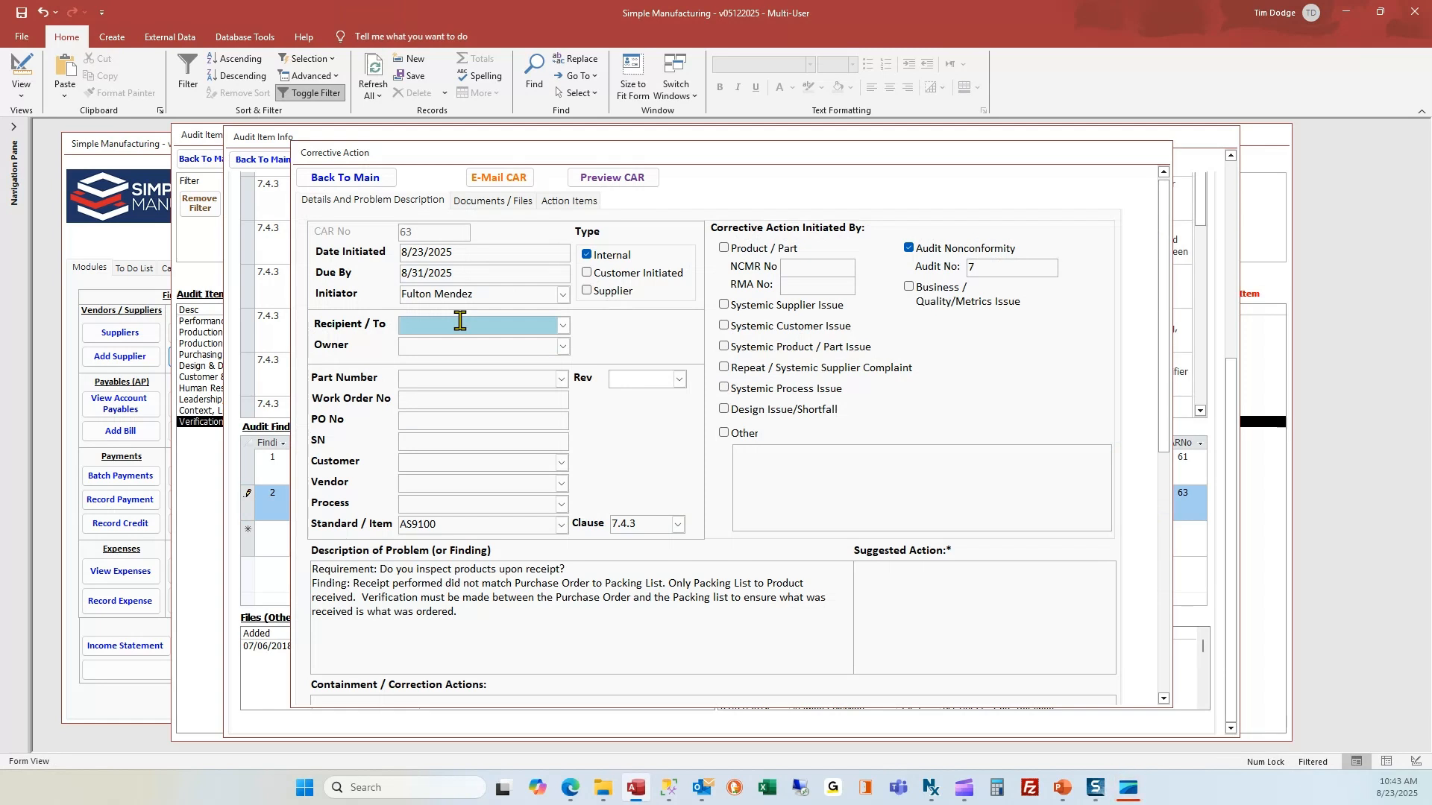
key("Tab")
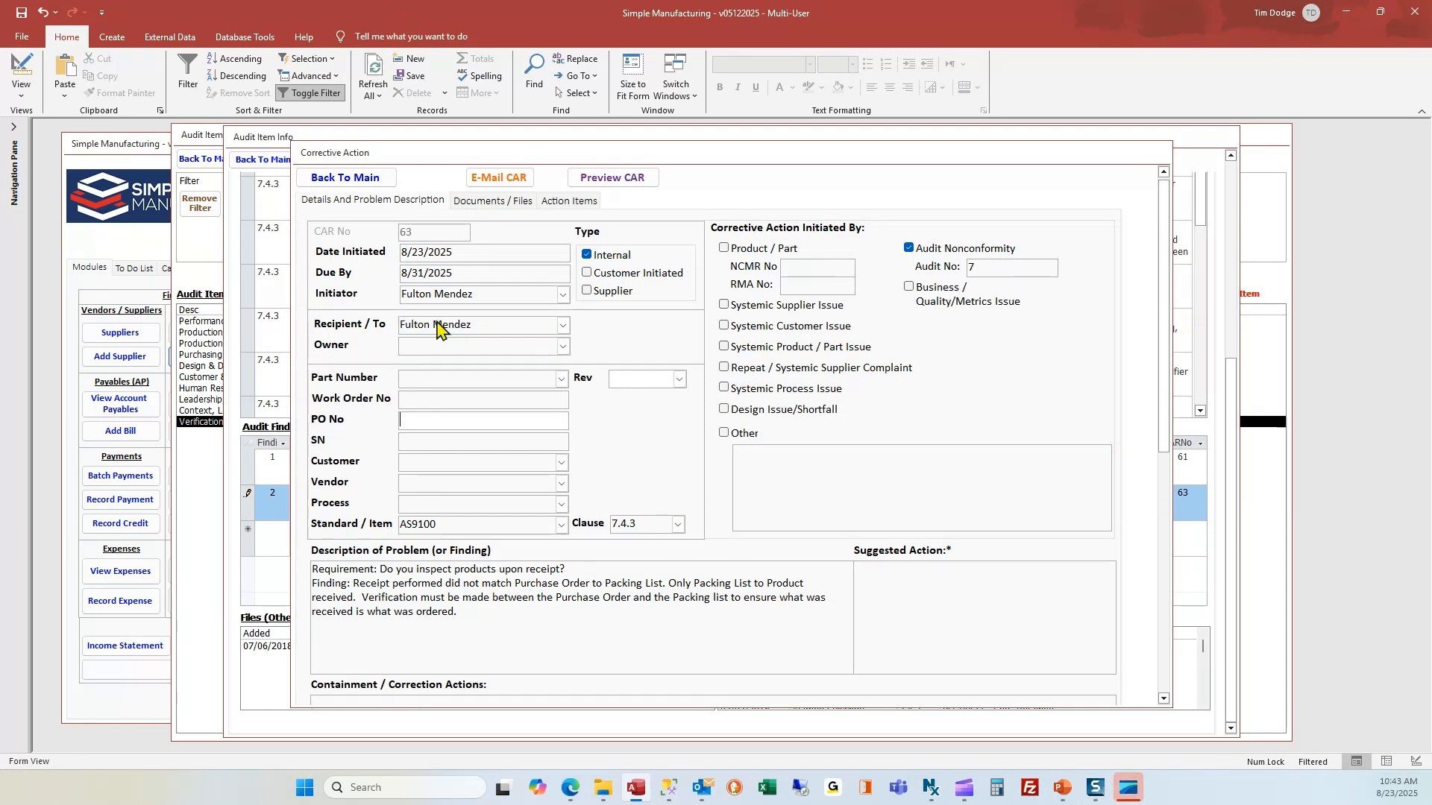
left_click(446, 347)
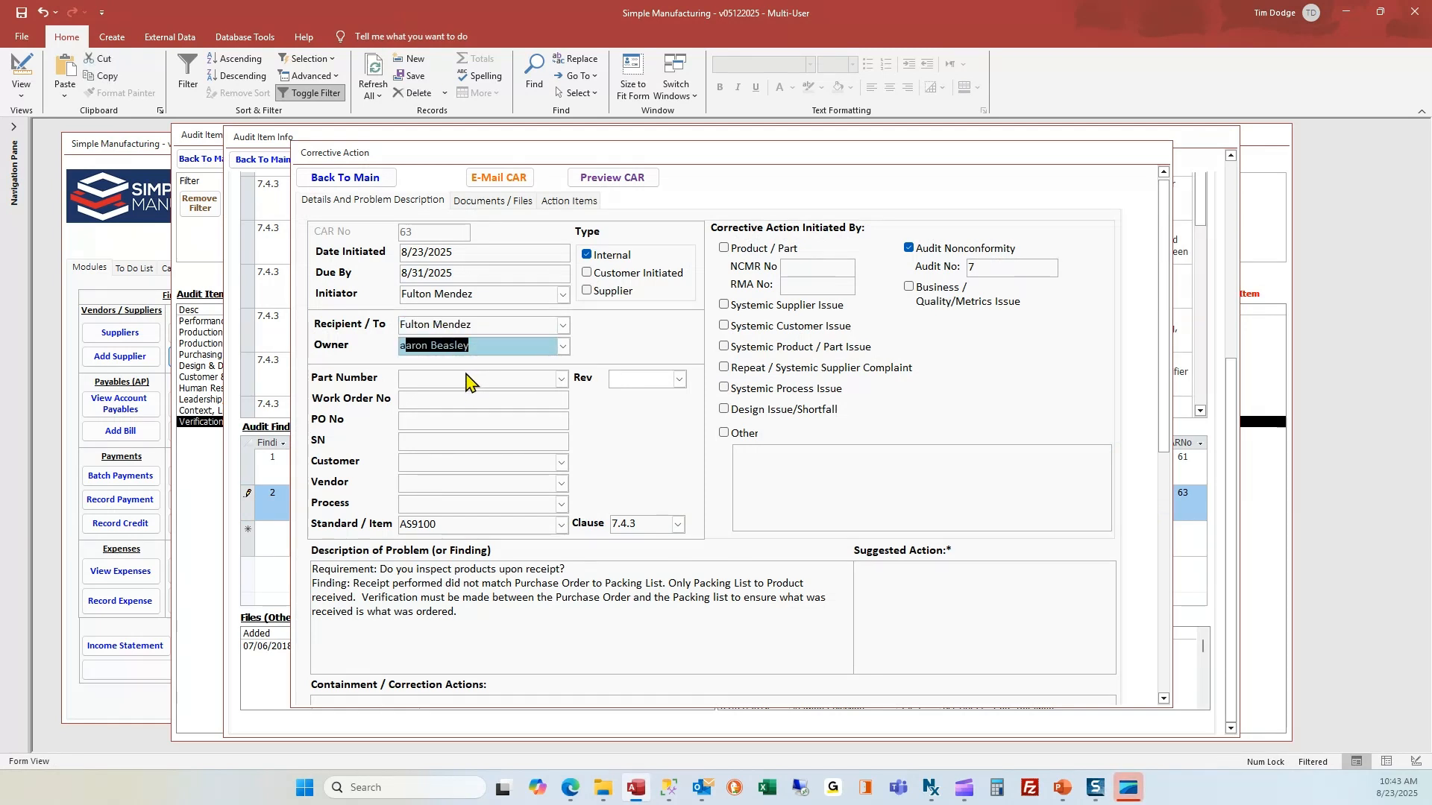
left_click(466, 380)
left_click(441, 601)
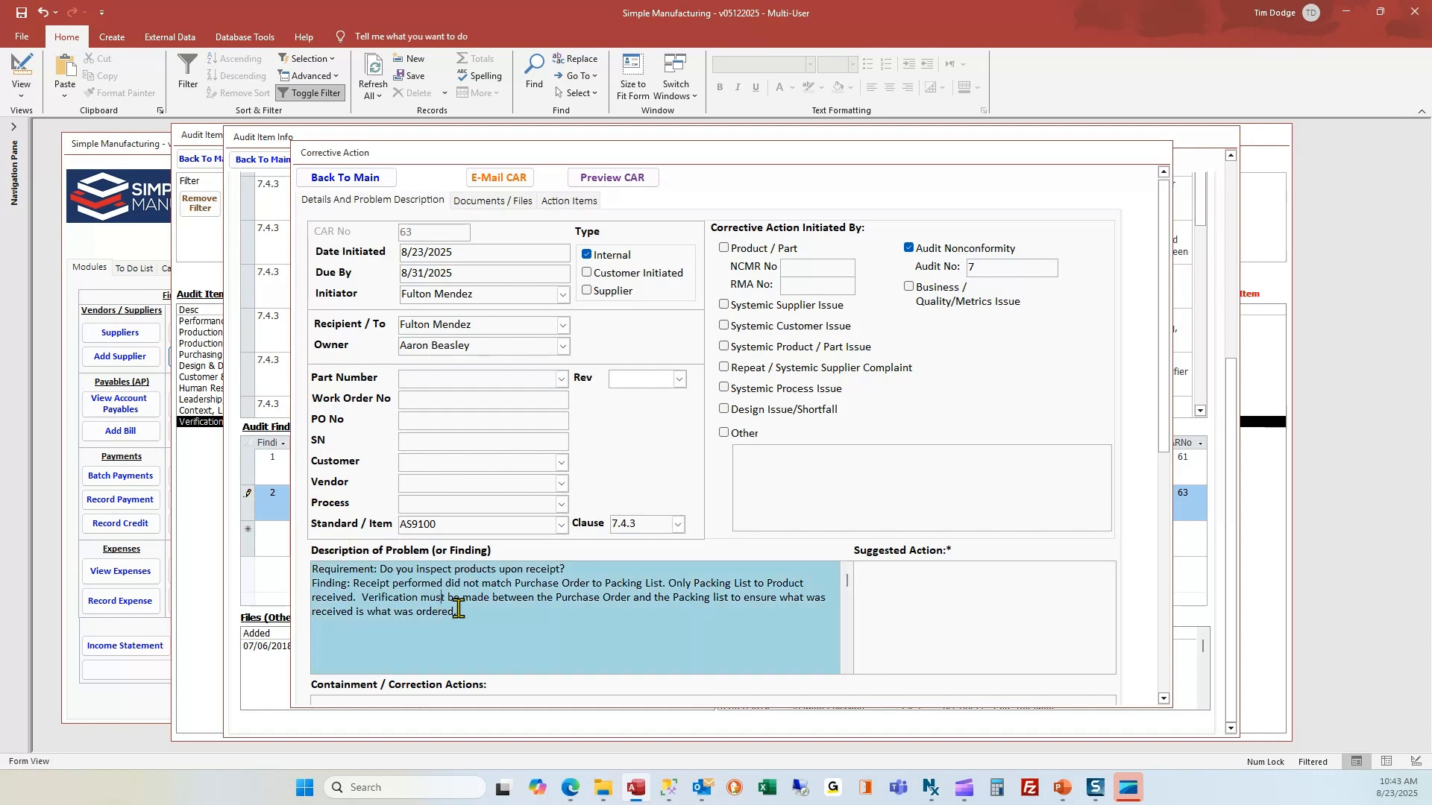
E-mail CAR 63 as CAR_63.pdf, discard the Outlook draft, and return to the Audit Item Listing.
left_click(481, 201)
left_click(485, 177)
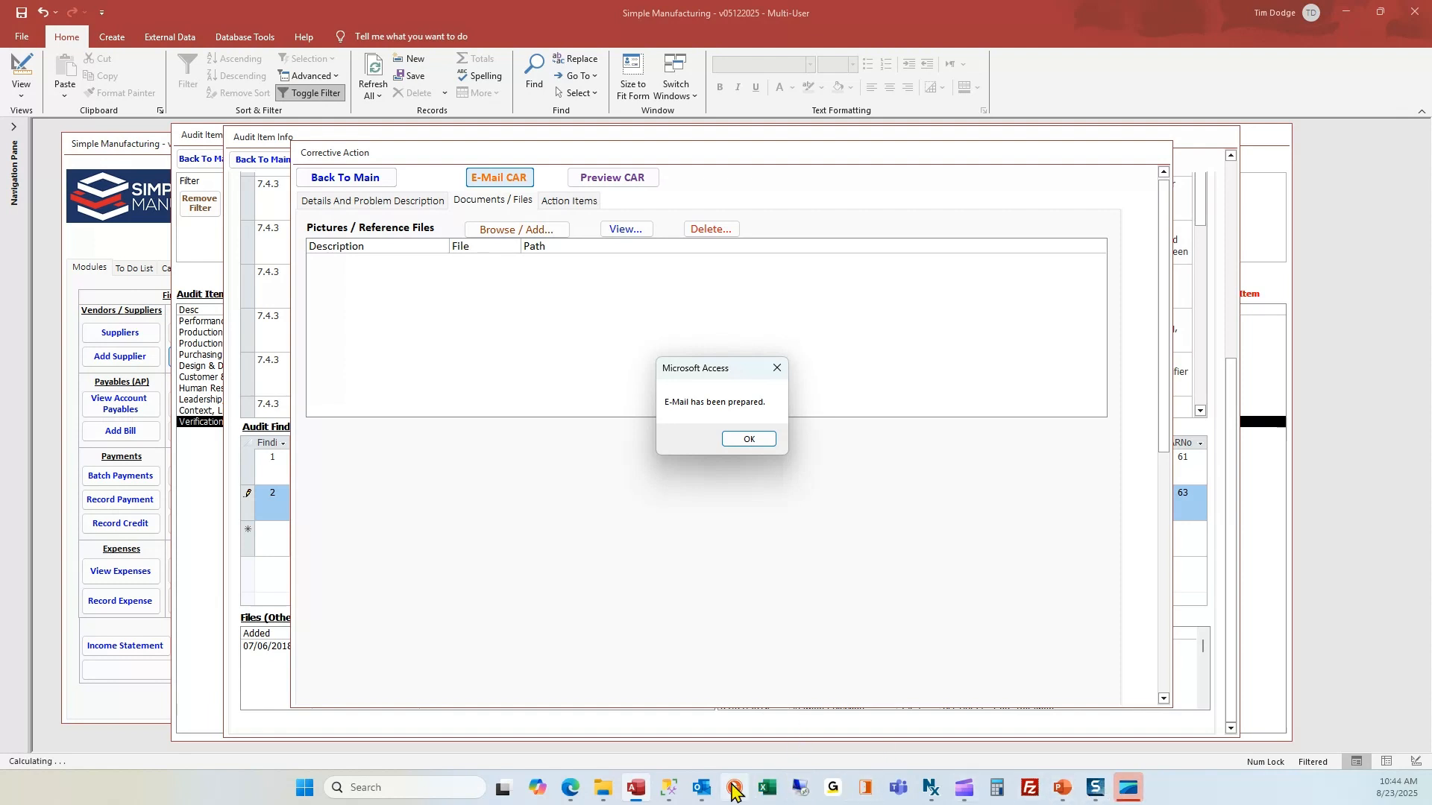
left_click(749, 440)
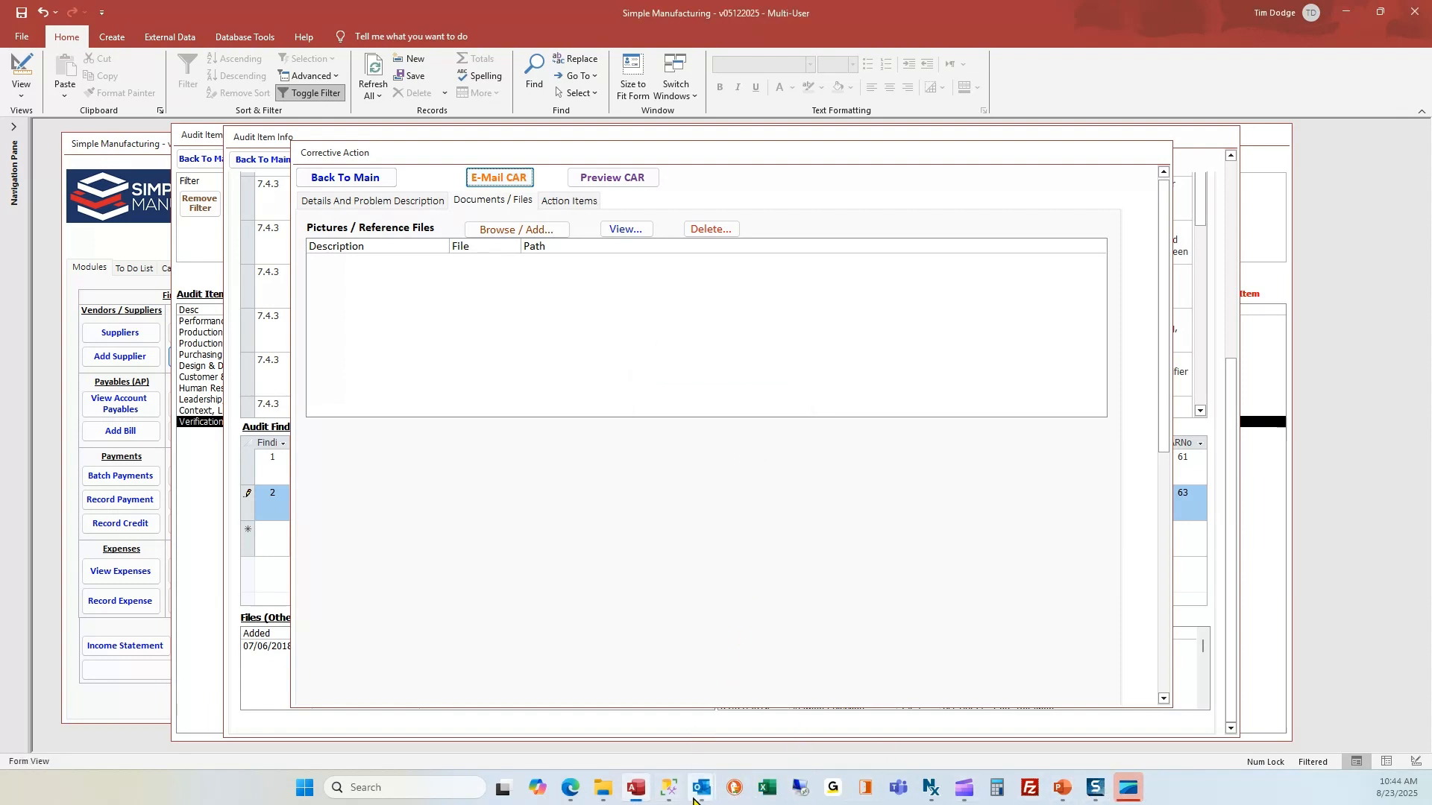
left_click(841, 687)
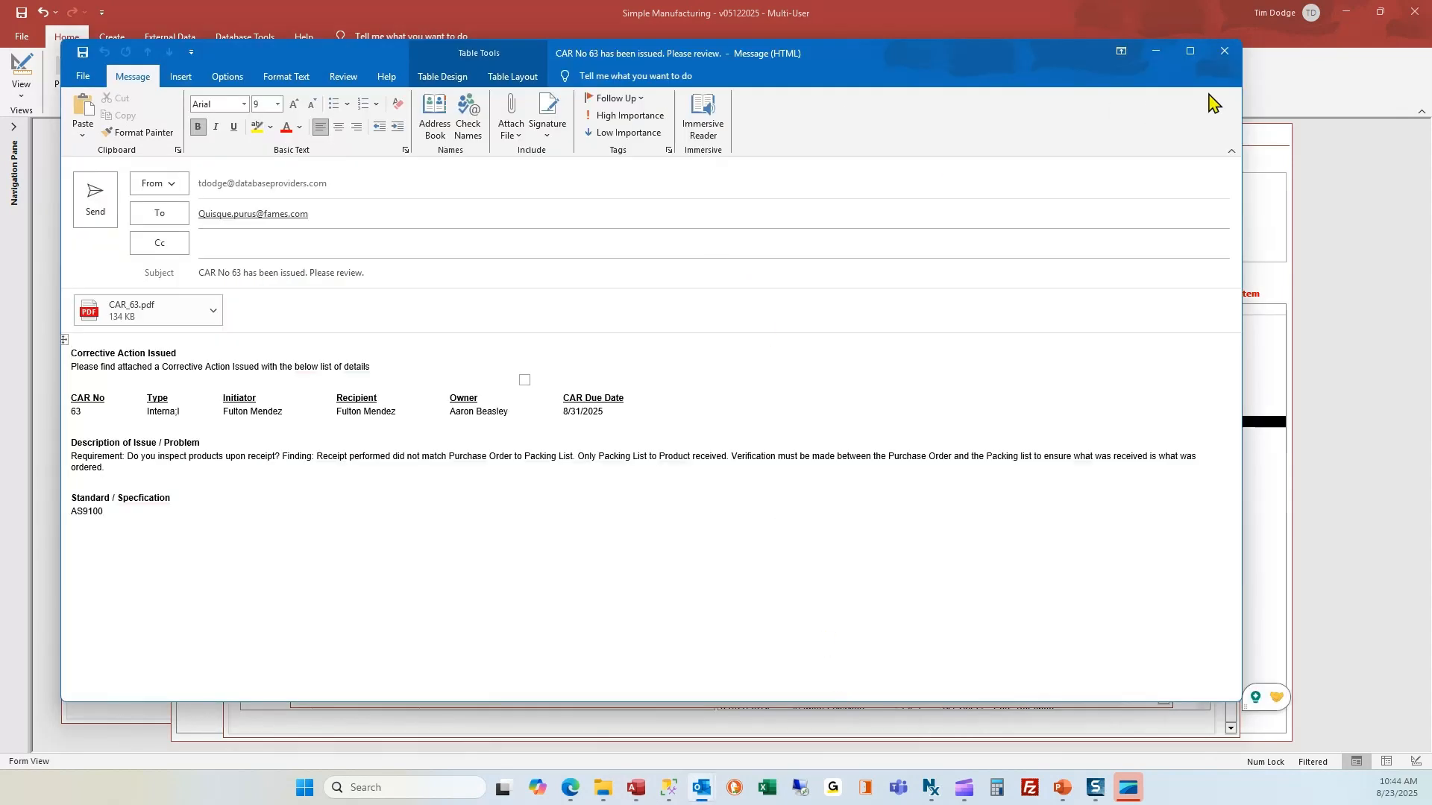
left_click(1227, 55)
left_click(682, 412)
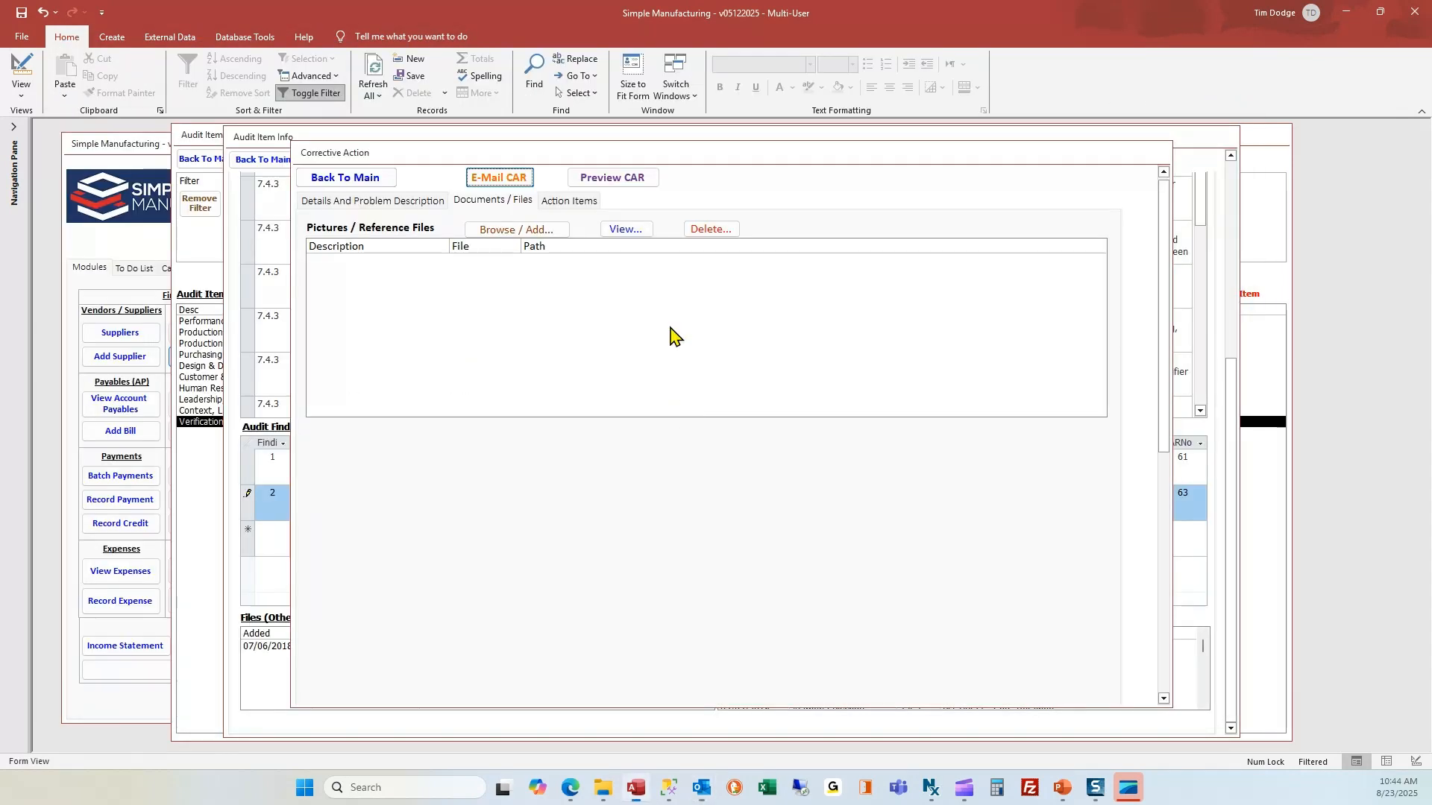
left_click(346, 178)
left_click(261, 159)
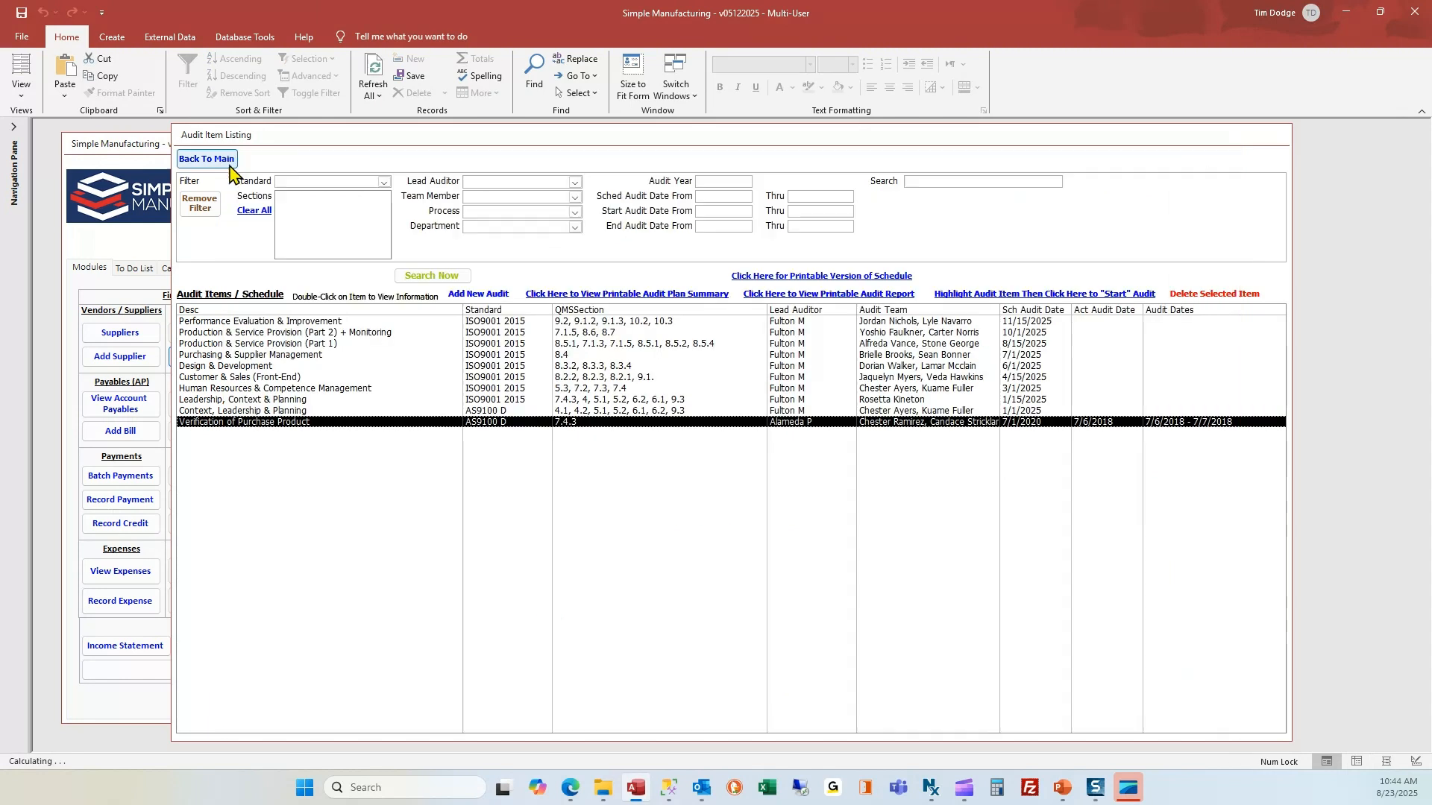
In the To Do List, show Open CARs Assigned To You and select CAR 63.
left_click(217, 159)
left_click(145, 268)
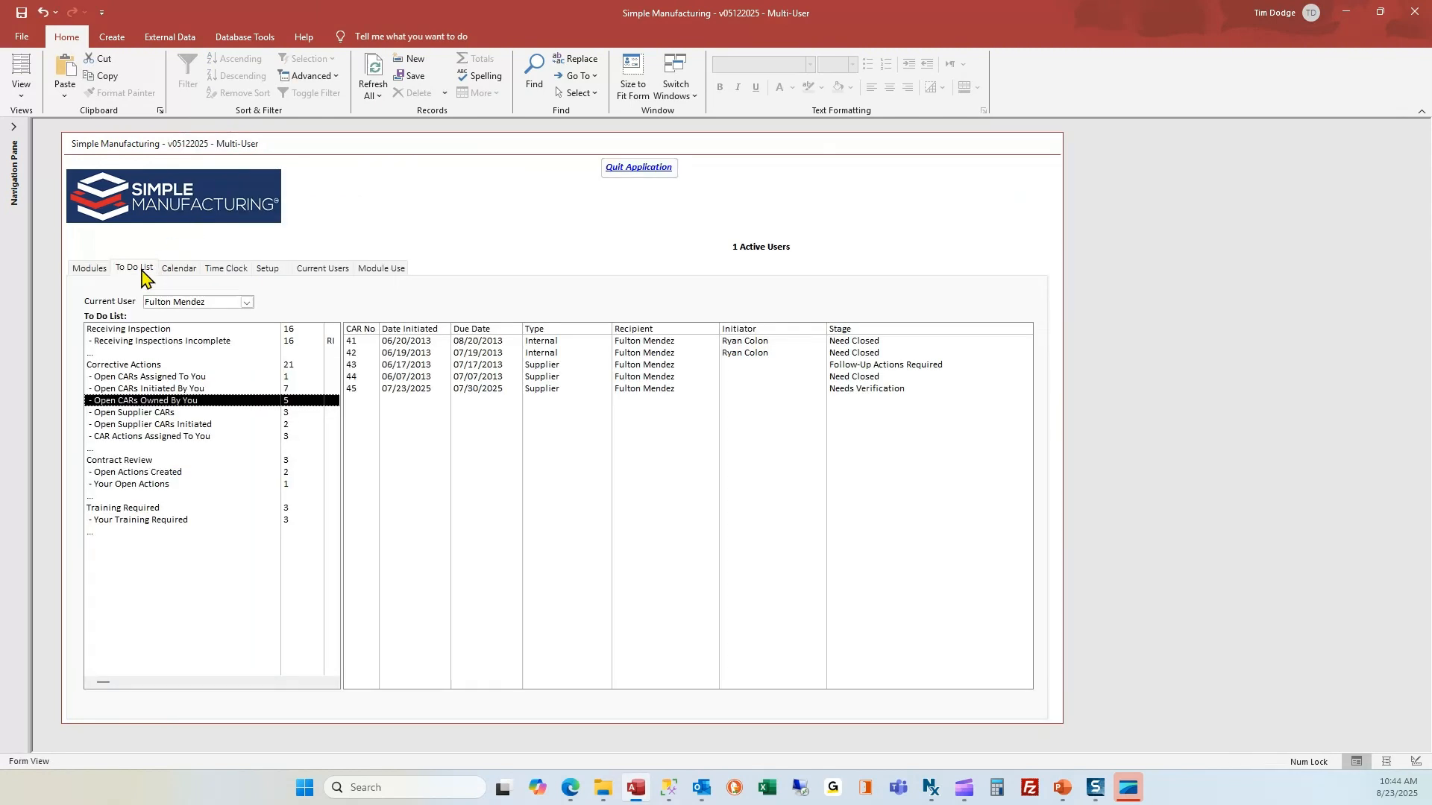
left_click(161, 376)
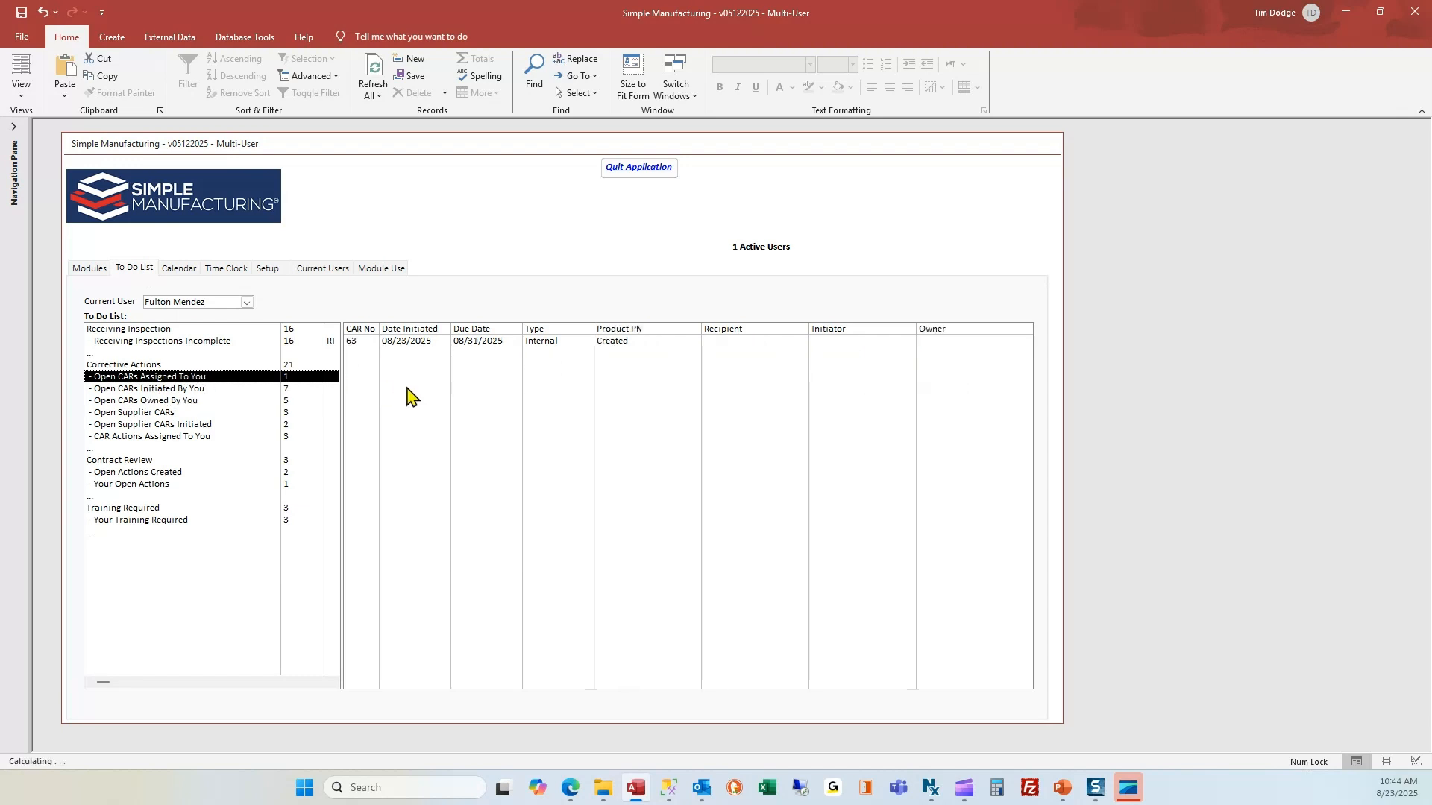
left_click(402, 344)
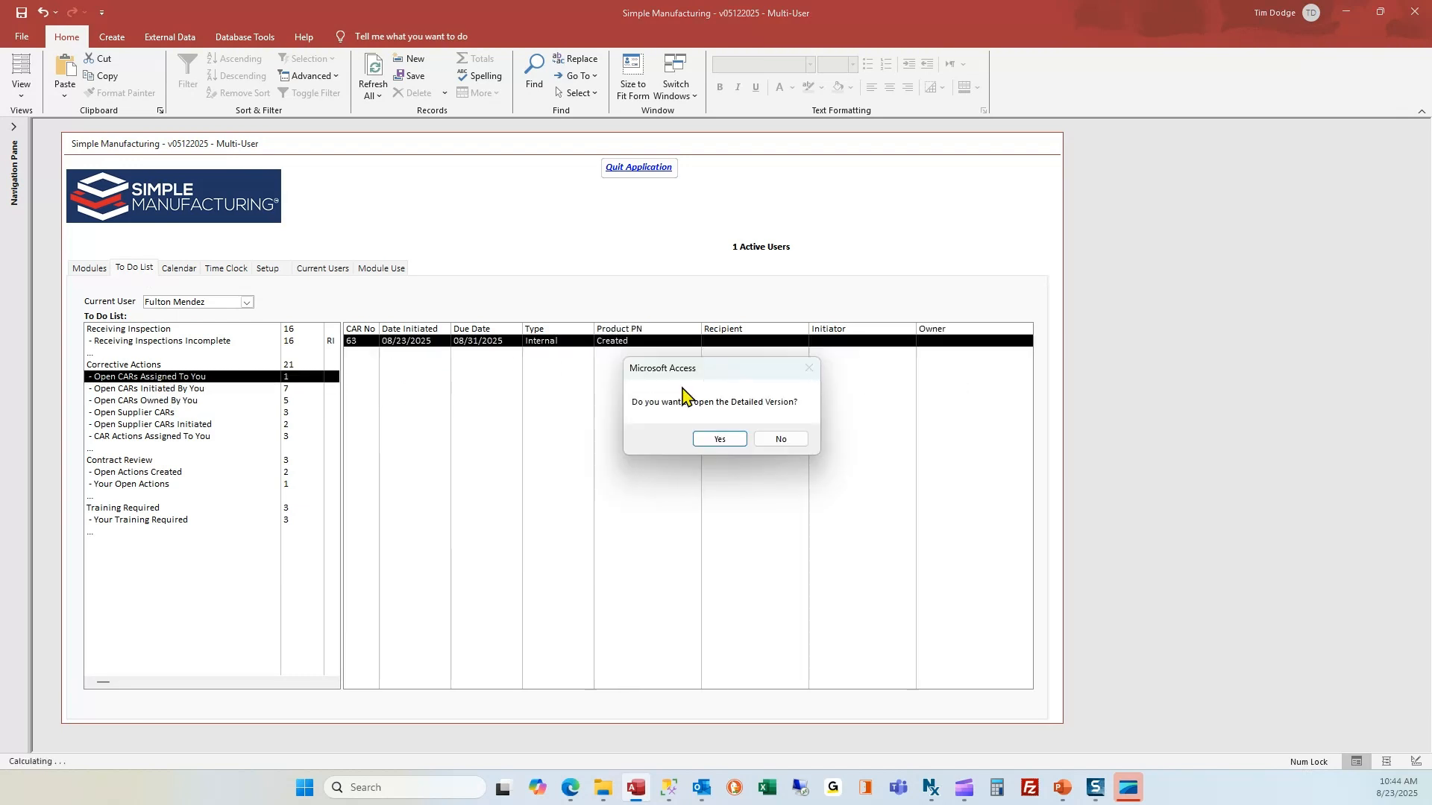